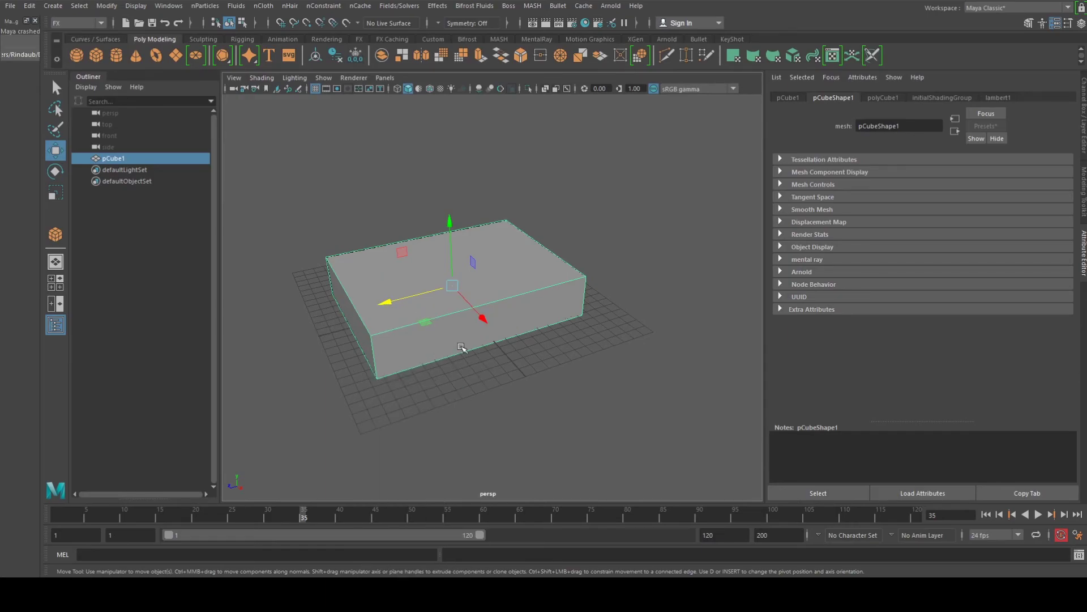
Insert six edge loops near the outer edges of the box, covering its height, length and width.
scroll(462, 348, "up", 2)
right_click_drag(399, 356, 340, 342, "shift")
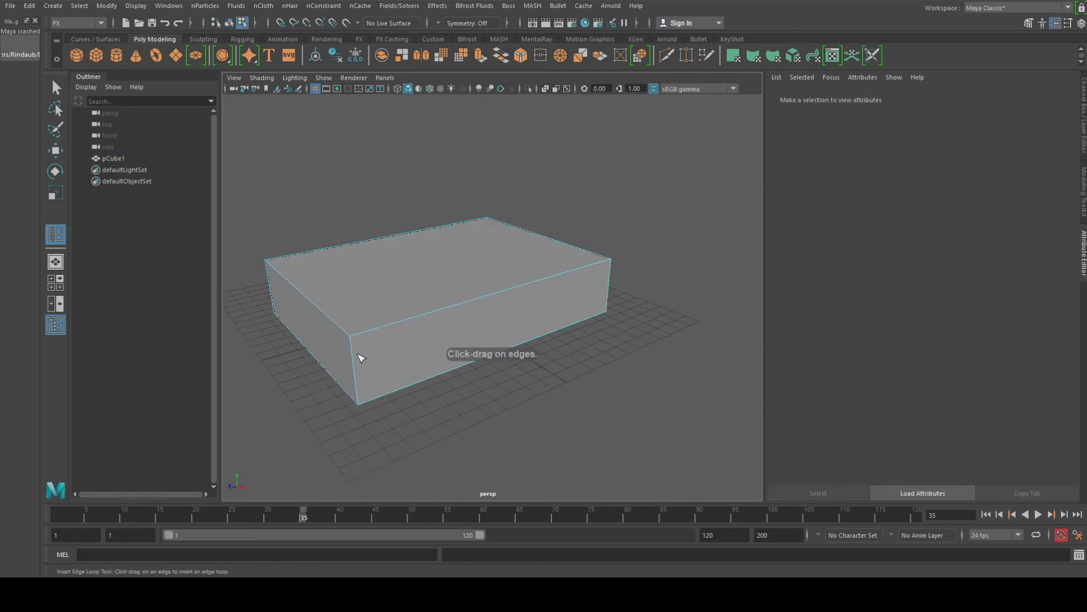
left_click(355, 346)
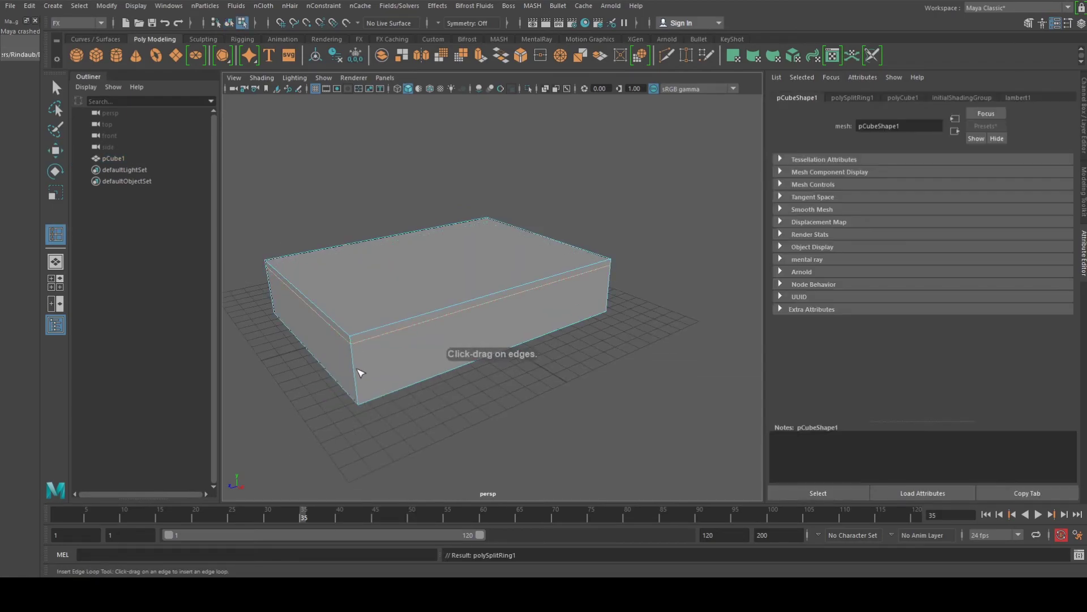
left_click(358, 396)
left_click_drag(360, 357, 415, 365, "alt")
left_click(362, 348)
left_click(522, 398)
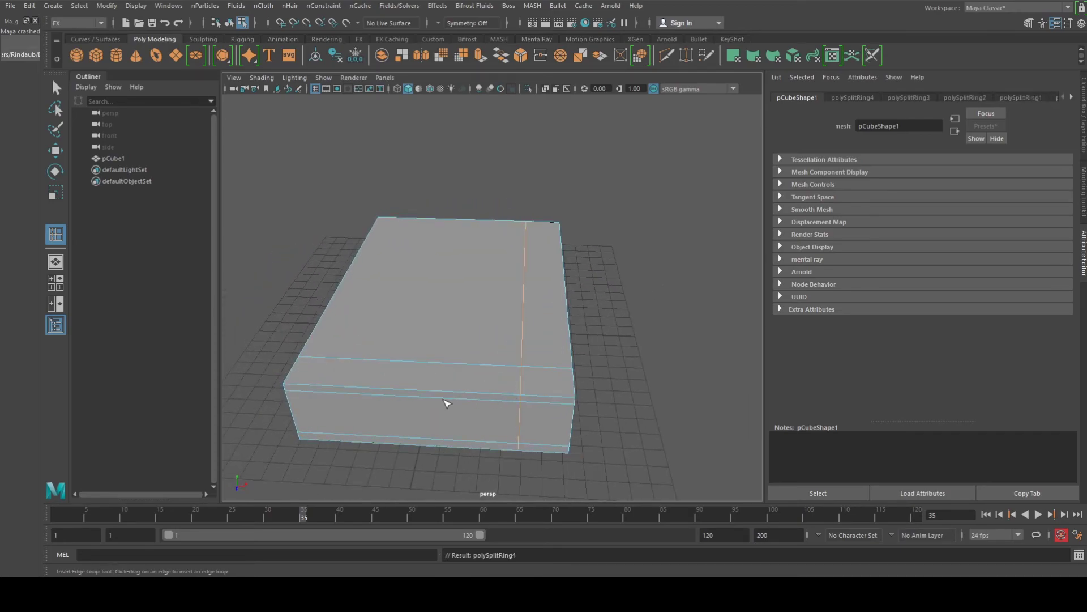
left_click_drag(347, 398, 342, 390)
left_click_drag(342, 390, 342, 333, "alt")
Preview the box in smooth mesh display, return to object mode and restore its unsmoothed display.
key("2")
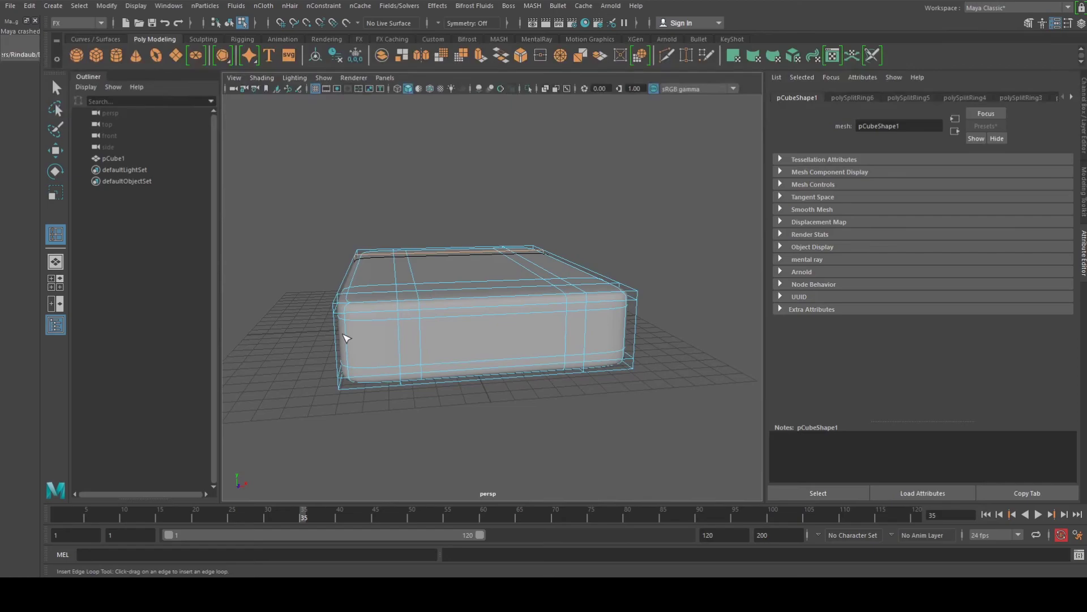
key("3")
key("q")
left_click_drag(454, 330, 456, 306, "alt")
right_click_drag(459, 213, 500, 199)
left_click_drag(527, 257, 435, 296, "alt")
left_click(440, 274)
key("1")
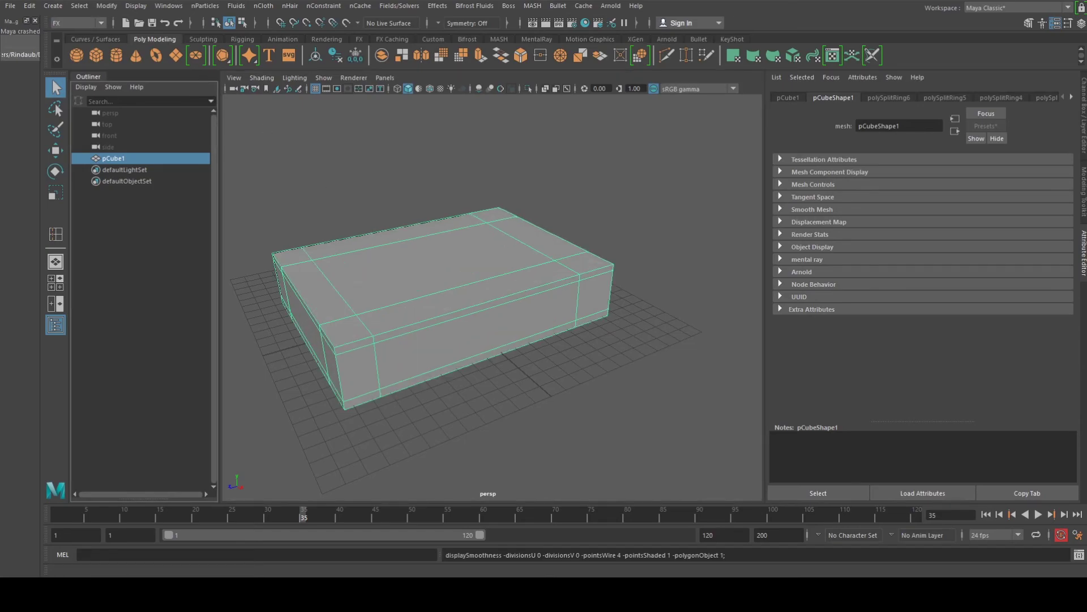
Apply Smooth to the box mesh with one division.
left_click(78, 22)
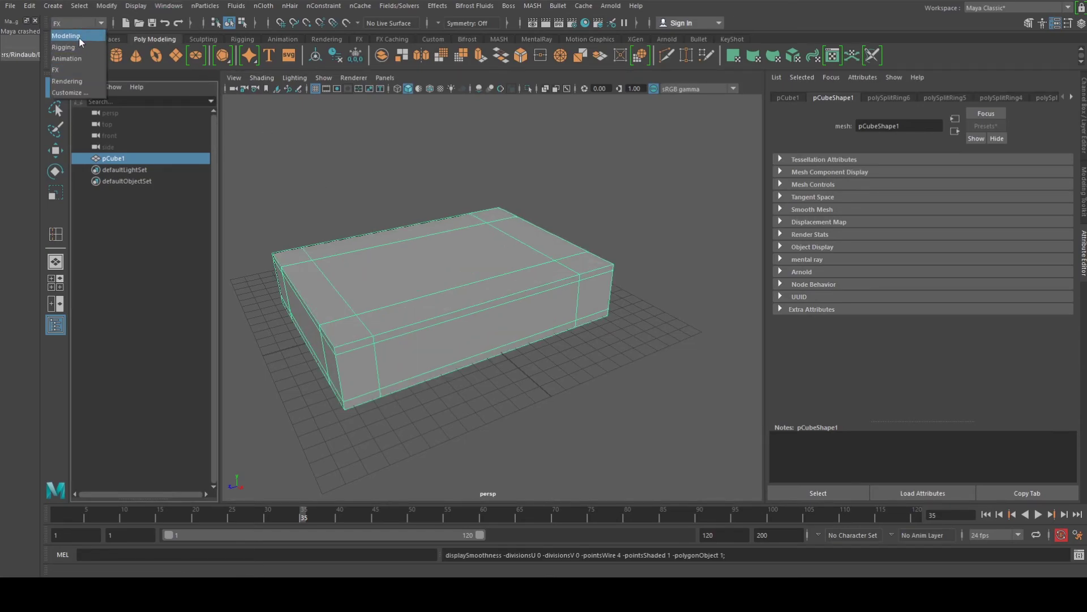
left_click(73, 34)
left_click(198, 7)
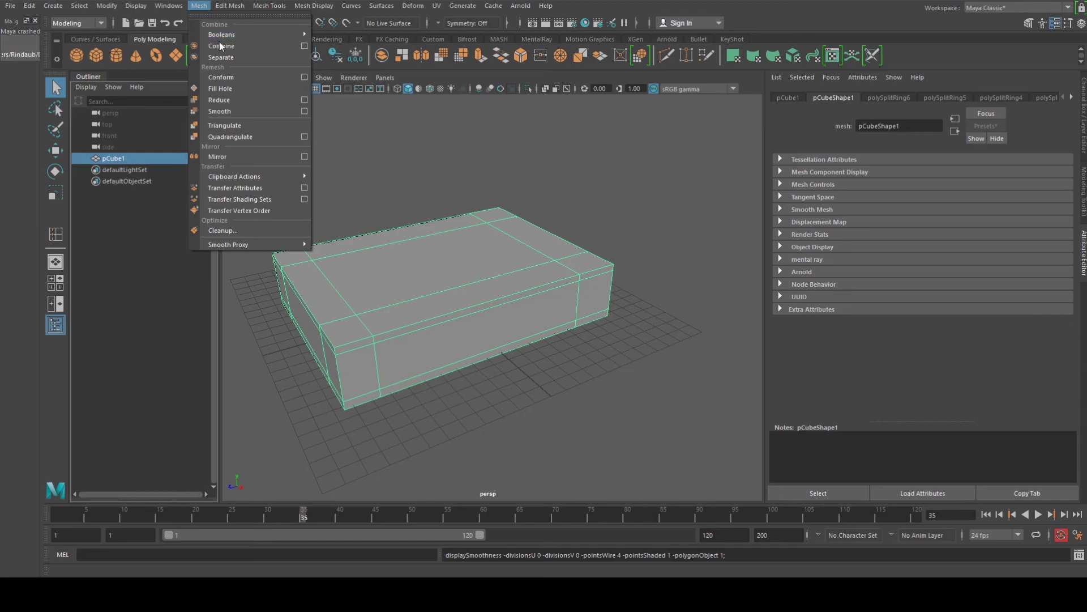
left_click(220, 111)
left_click(340, 163)
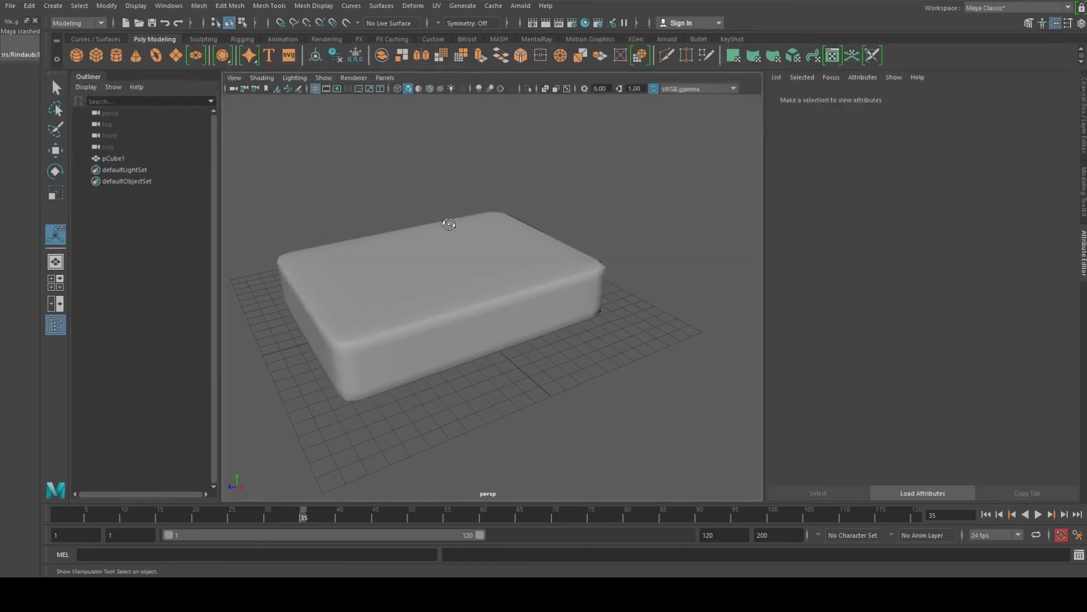
left_click(451, 230)
mouse_move(467, 256)
left_mouse_down("alt")
mouse_move(444, 242)
mouse_move(427, 255)
mouse_move(487, 252)
left_mouse_up("alt")
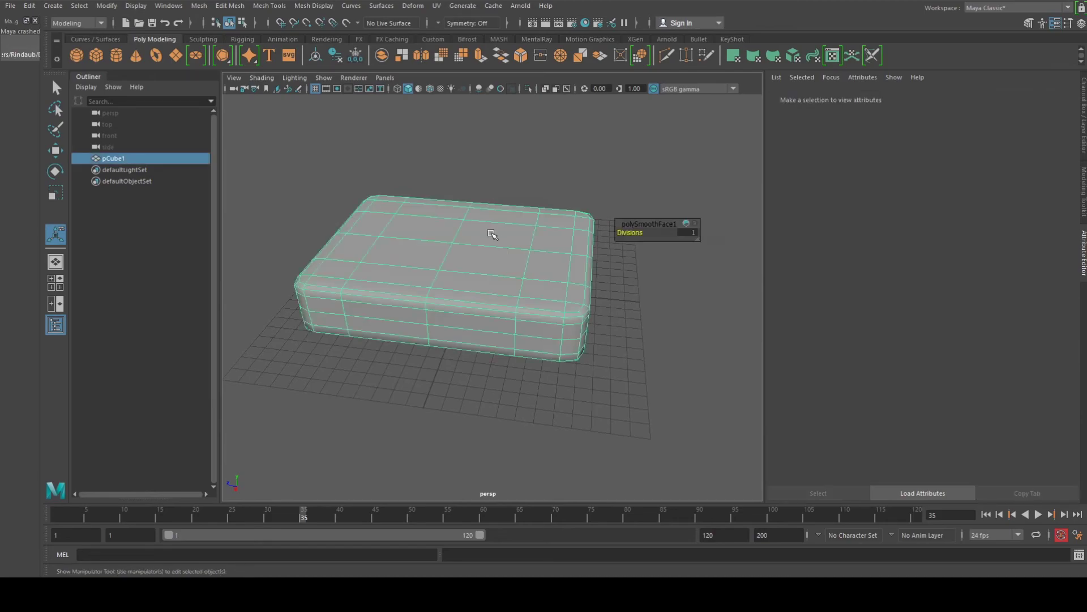
Select vertices across the top face of the smoothed box and enable soft selection with an adjusted falloff radius.
right_click_drag(500, 244, 447, 244)
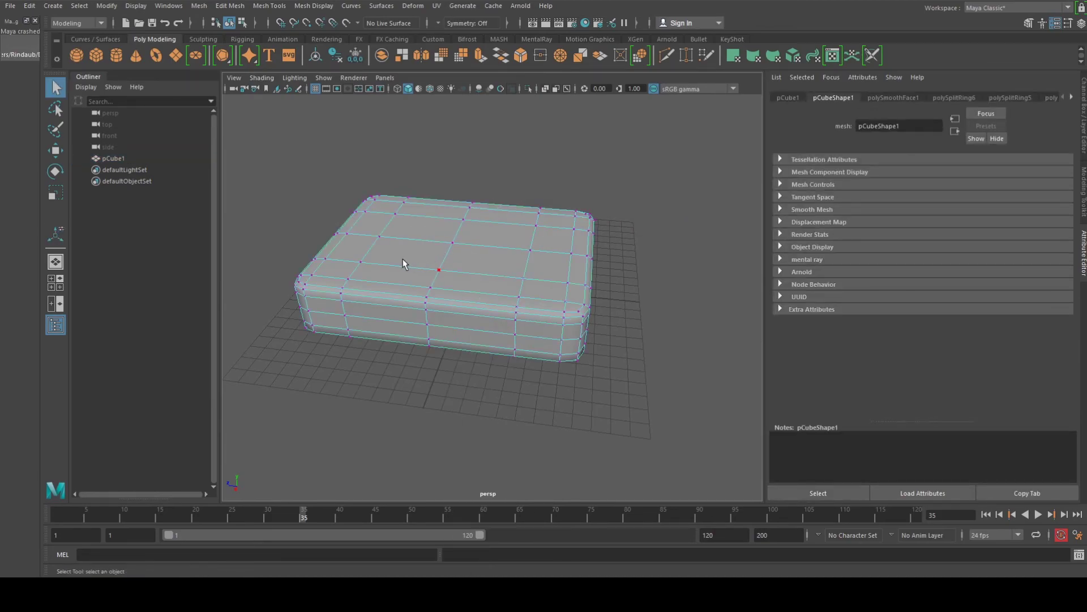
left_click(371, 227)
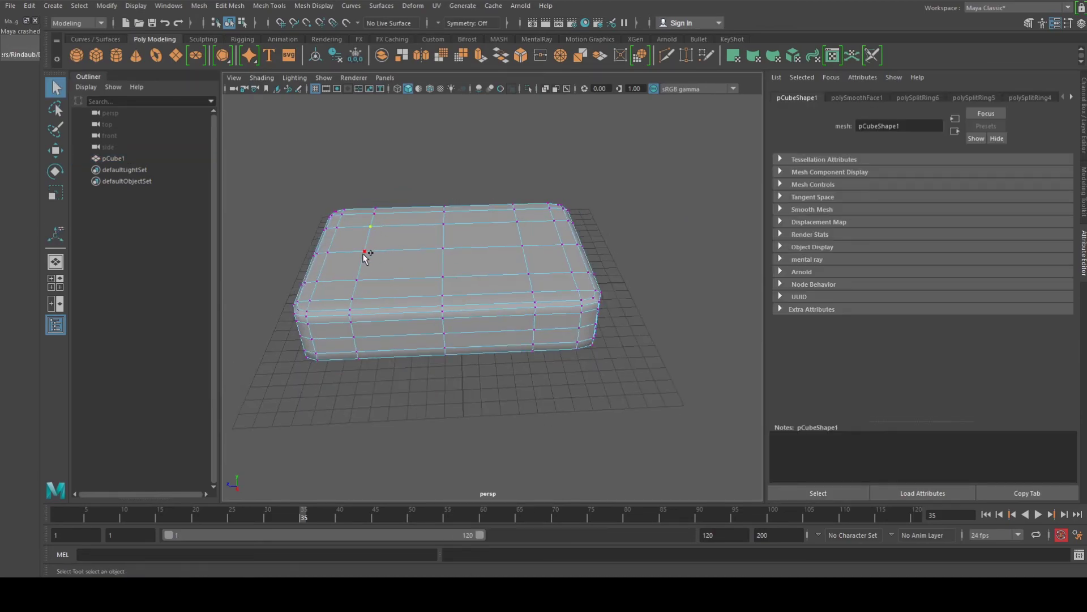
left_click(363, 251, "shift")
left_click(566, 213, "shift")
key("b")
left_click_drag(499, 251, 423, 245)
Try to raise the soft-selected top vertices of the box slightly.
key("w")
mouse_move(474, 198)
left_mouse_down()
mouse_move(467, 185)
mouse_move(477, 191)
left_mouse_up()
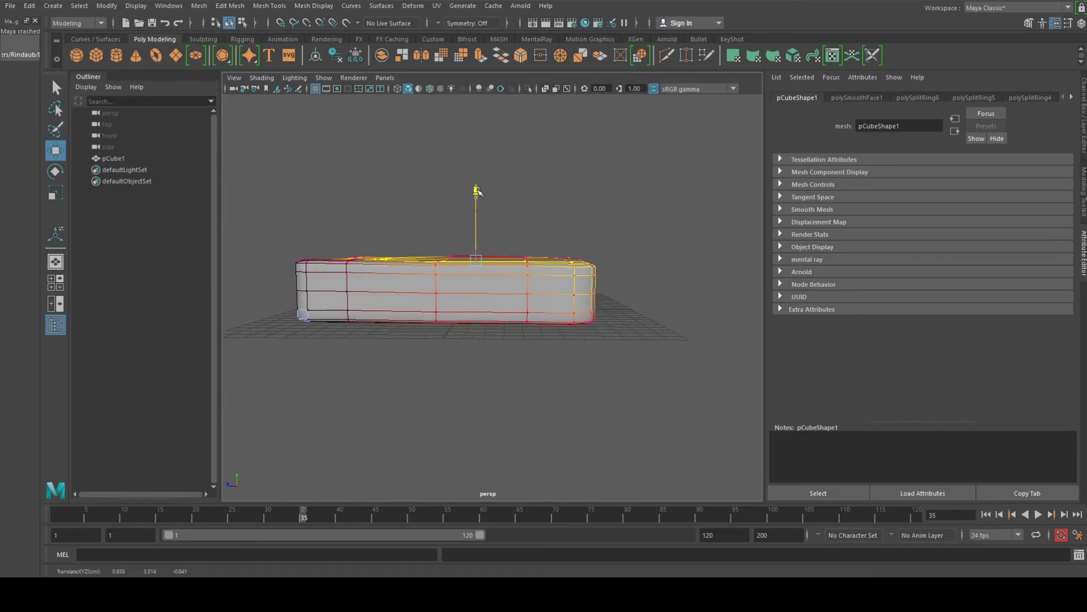
key("ctrl+z")
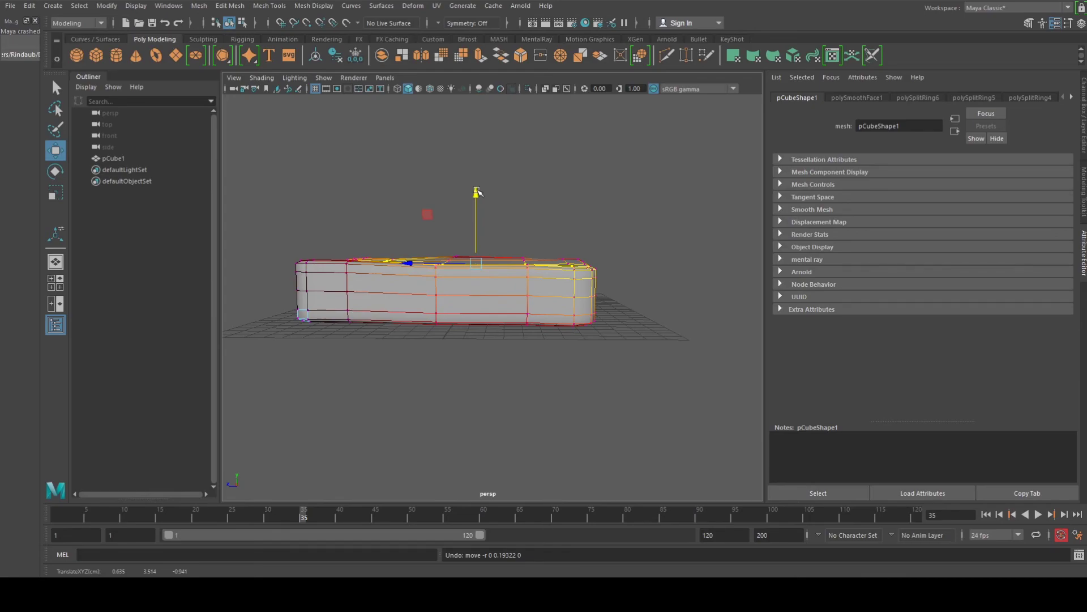
key("ctrl+z")
key("ctrl+z")
Readjust the soft selection falloff and raise the top vertices slightly to bulge the box's surface, returning to object mode.
left_click_drag(485, 216, 552, 236, "alt")
key("b")
left_click_drag(504, 192, 559, 233)
mouse_move(472, 186)
left_mouse_down()
mouse_move(480, 196)
mouse_move(478, 187)
left_mouse_up()
left_click_drag(478, 186, 508, 193, "alt")
left_click_drag(530, 237, 487, 228, "alt")
right_click_drag(586, 250, 637, 229)
left_click(638, 214)
left_click_drag(610, 275, 493, 281, "alt")
left_click(493, 281)
left_click(544, 164)
left_click_drag(543, 164, 328, 165, "alt")
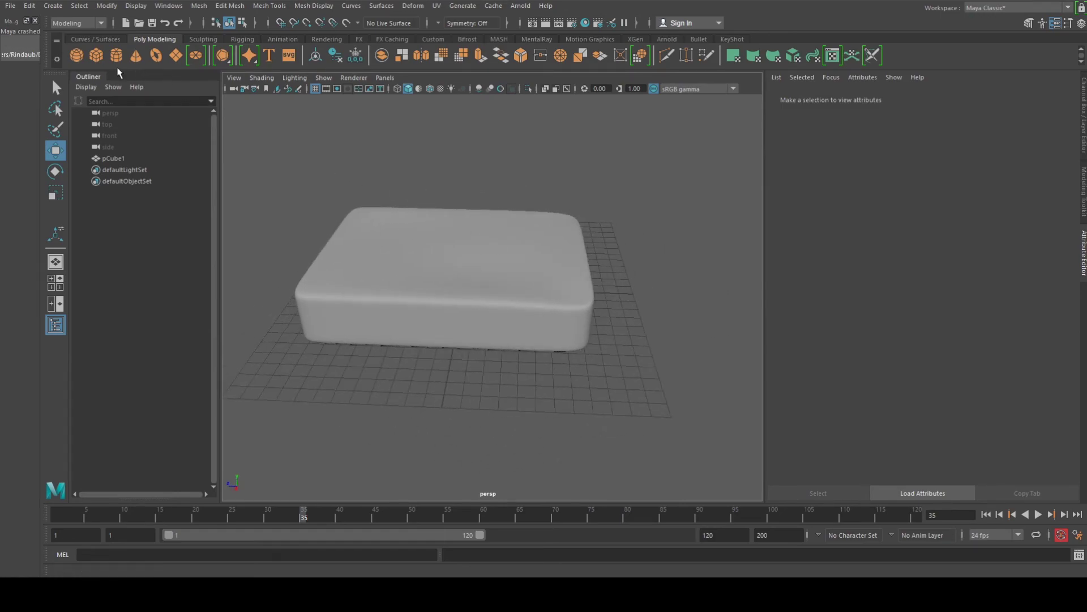
Create a thin polygon cube about 8.68 wide, 0.16 high and 5.42 deep on the grid beside the rounded box.
left_click(96, 60)
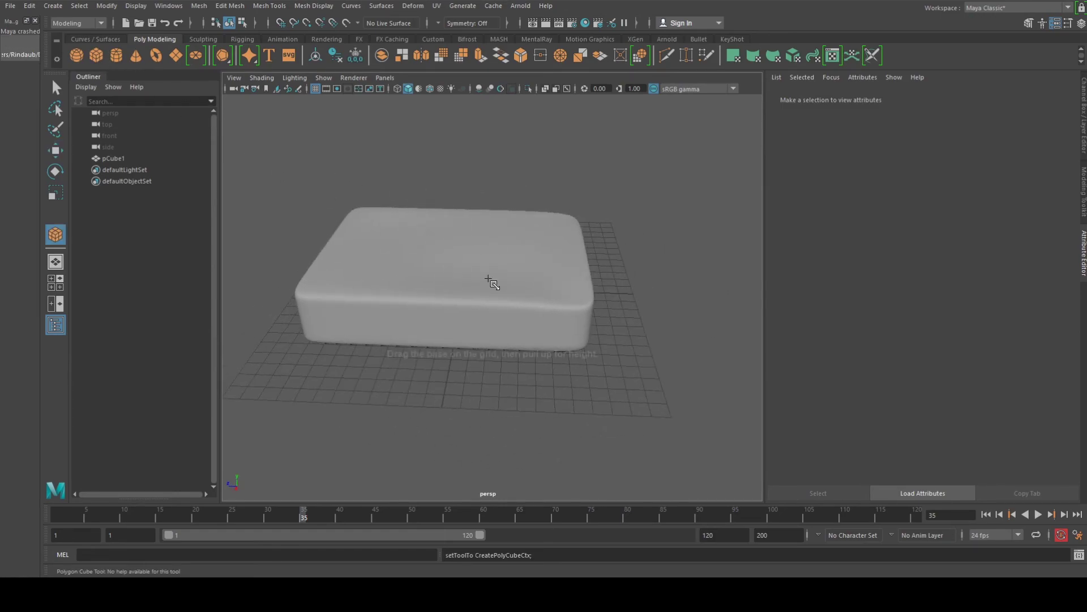
mouse_move(564, 325)
left_mouse_down("alt")
mouse_move(605, 320)
mouse_move(444, 291)
mouse_move(522, 295)
mouse_move(653, 366)
mouse_move(561, 344)
mouse_move(563, 304)
mouse_move(569, 333)
left_mouse_up("alt")
key("w")
right_click_drag(523, 354, 595, 399, "alt")
middle_click_drag(595, 399, 409, 305, "alt")
left_click_drag(408, 306, 431, 288, "alt")
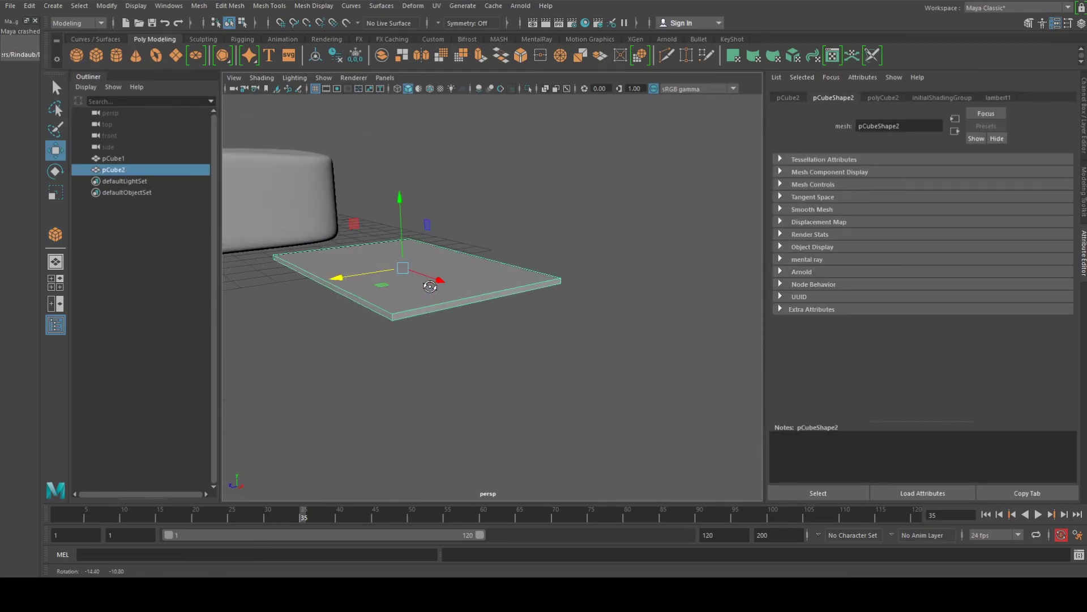
middle_click_drag(419, 330, 440, 346, "alt")
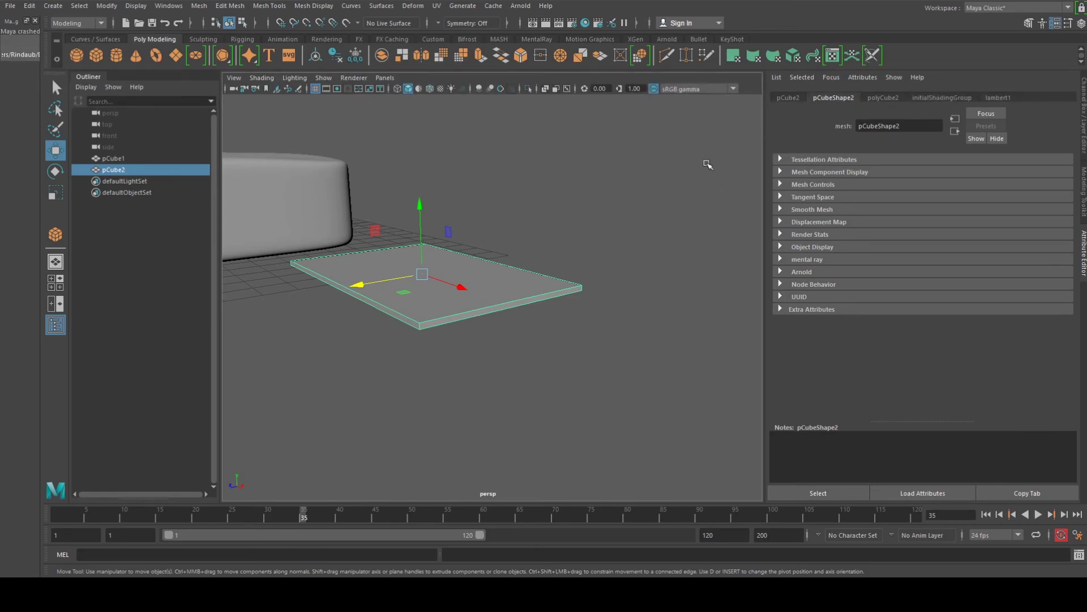
left_click_drag(487, 270, 505, 267, "alt")
left_click(516, 266)
left_click(527, 269)
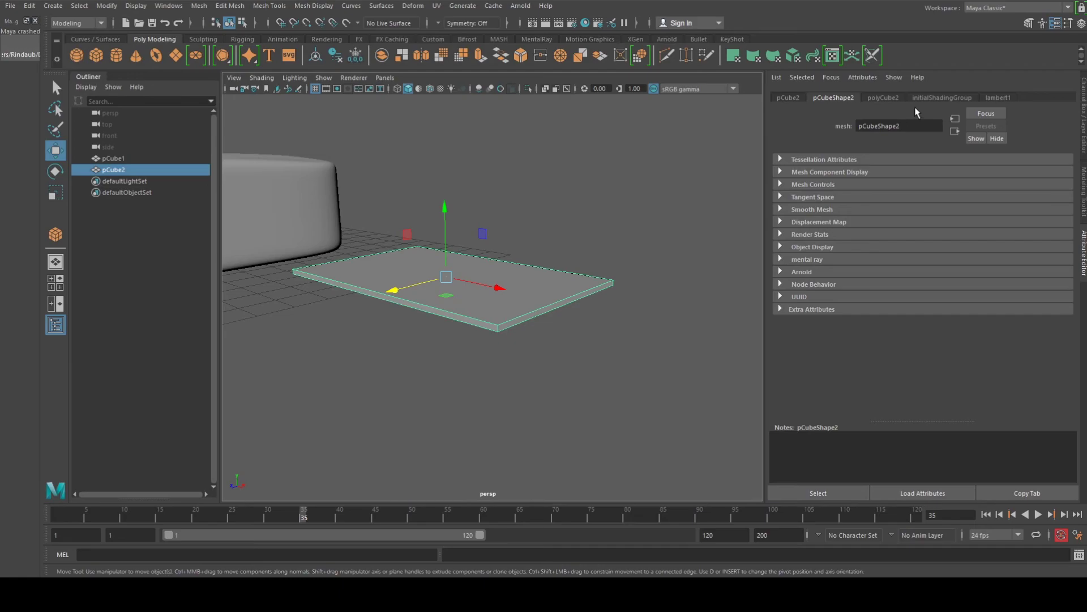
Increase the thin slab's width, height and depth subdivisions together.
left_click(1082, 23)
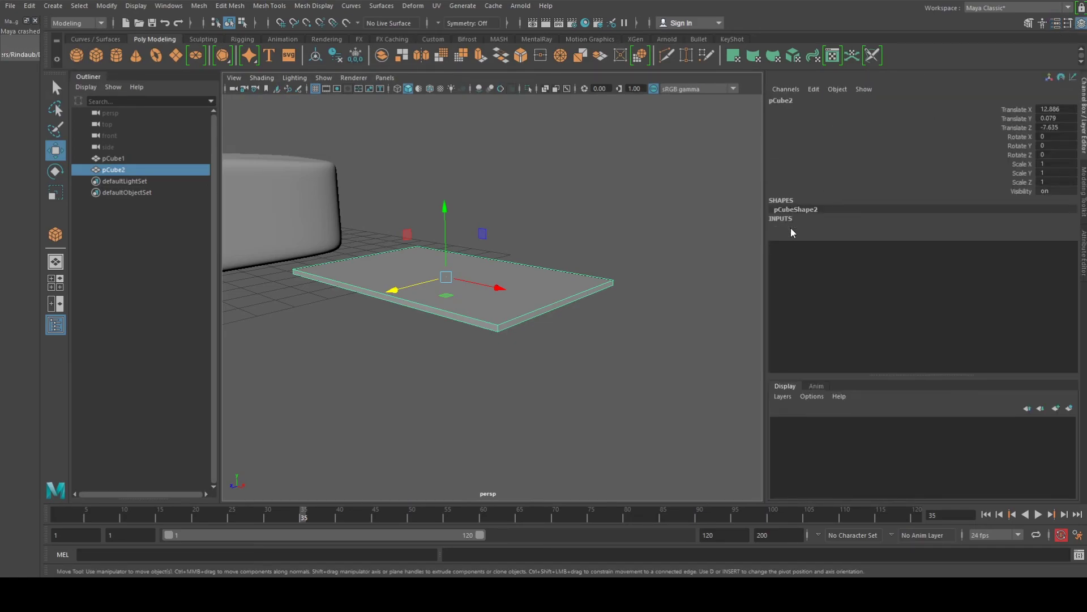
left_click(791, 227)
left_click(986, 268)
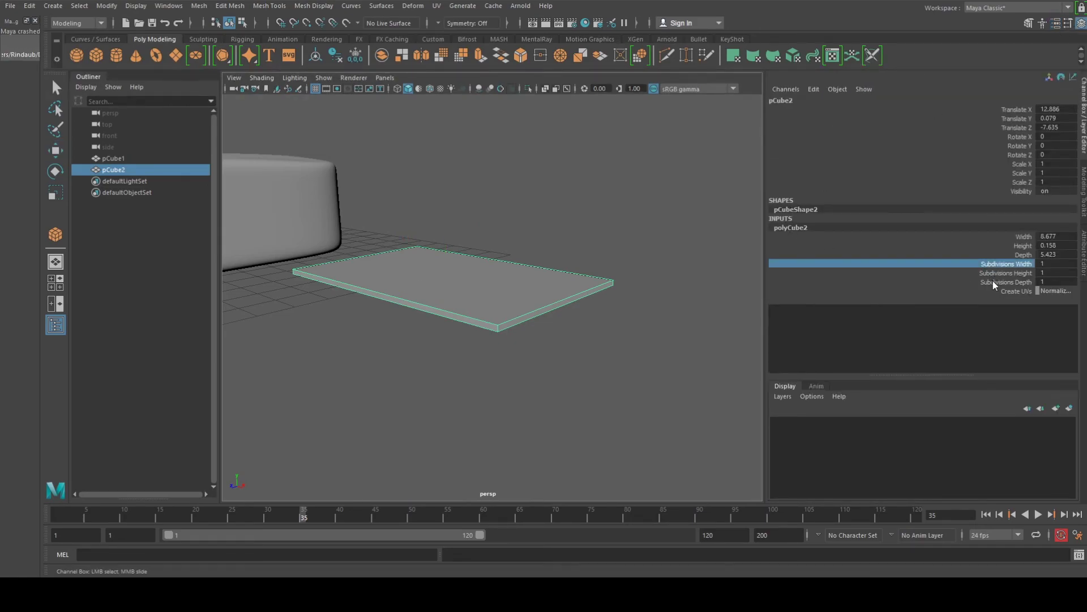
left_click(992, 280, "shift")
middle_click_drag(533, 287, 553, 283)
left_click_drag(553, 284, 490, 278, "alt")
right_click_drag(477, 251, 555, 225)
Flatten the thin slab by scaling it to about 0.478 along Y.
key("w")
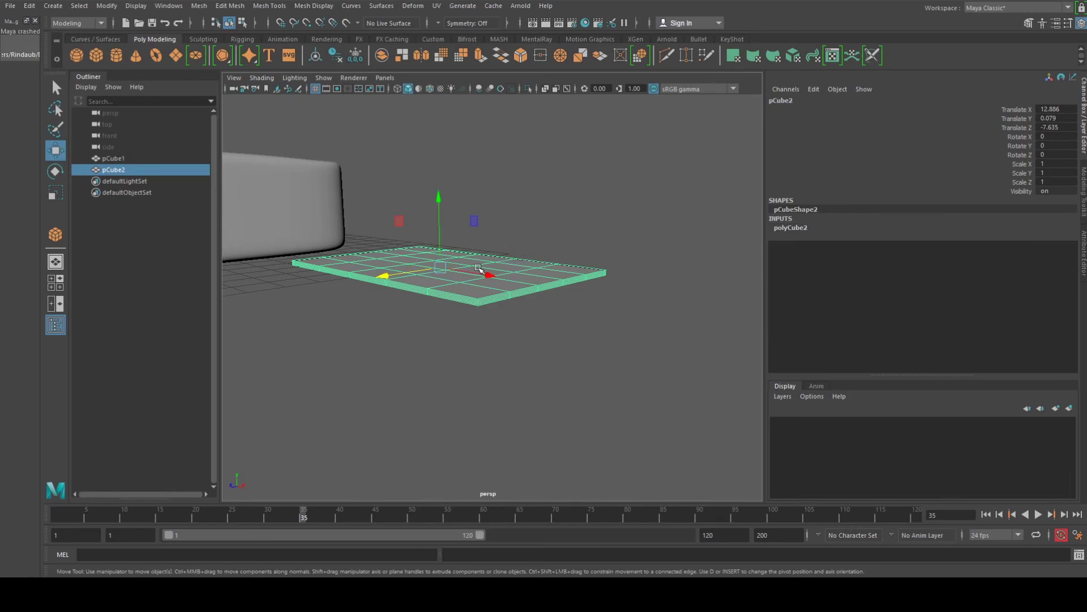
key("r")
left_click_drag(441, 201, 451, 236)
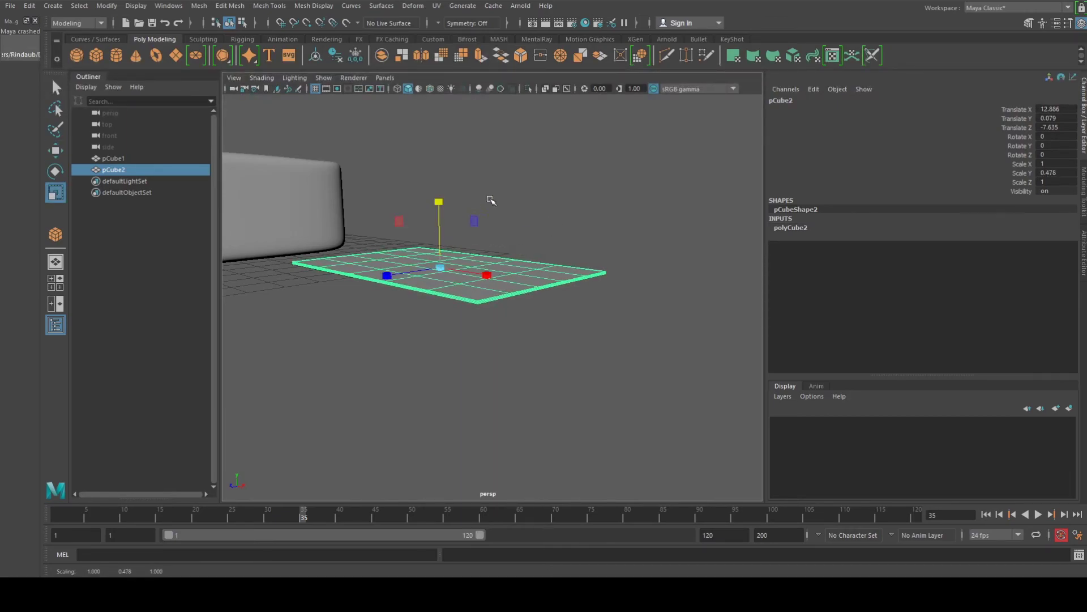
Convert the flattened slab into an nCloth object.
left_click(66, 24)
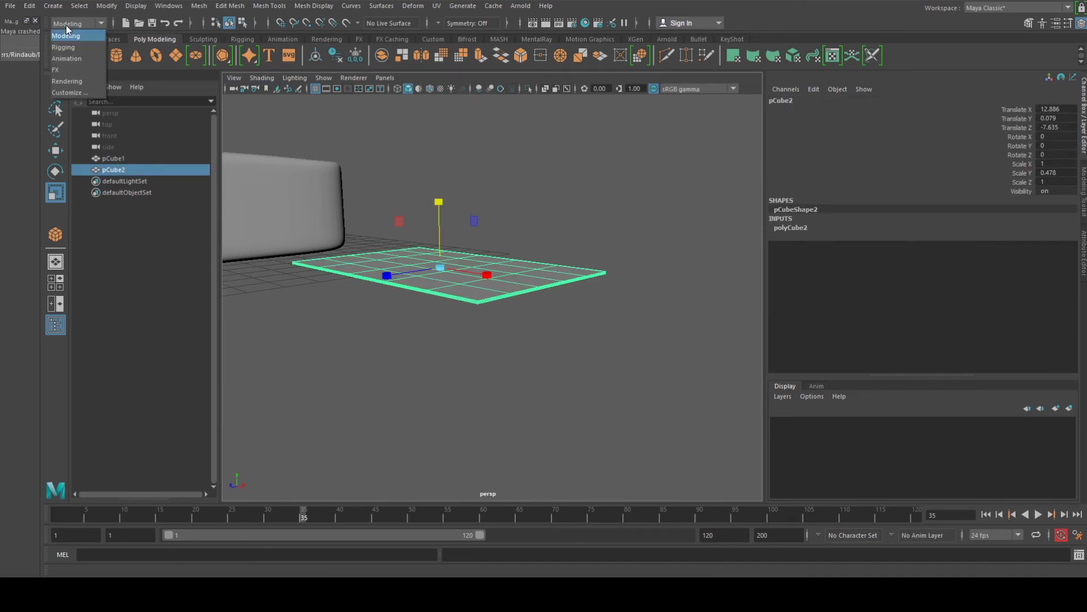
left_click(70, 70)
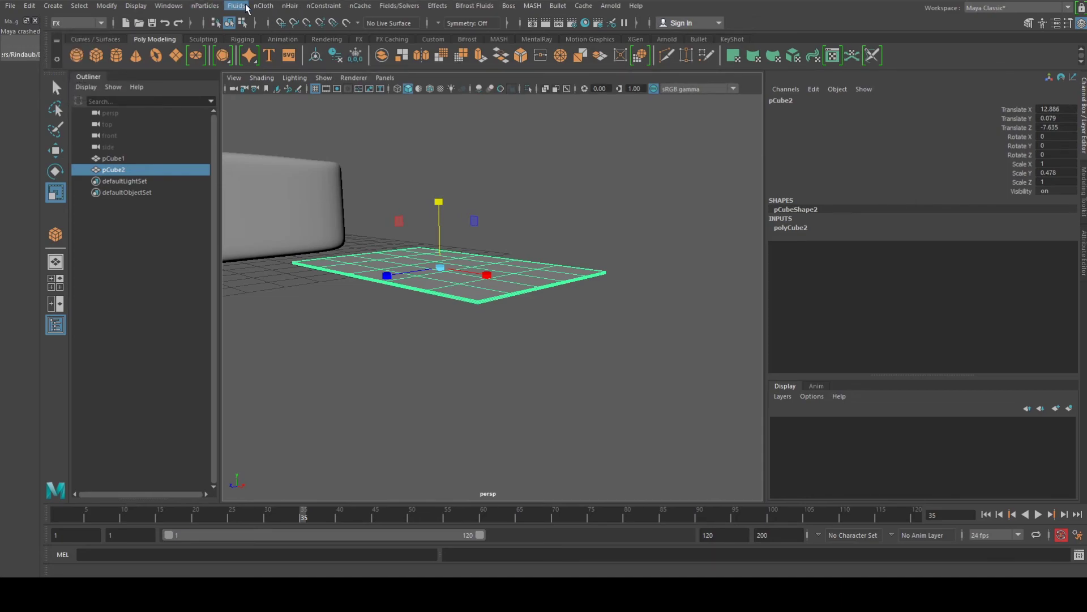
left_click(262, 7)
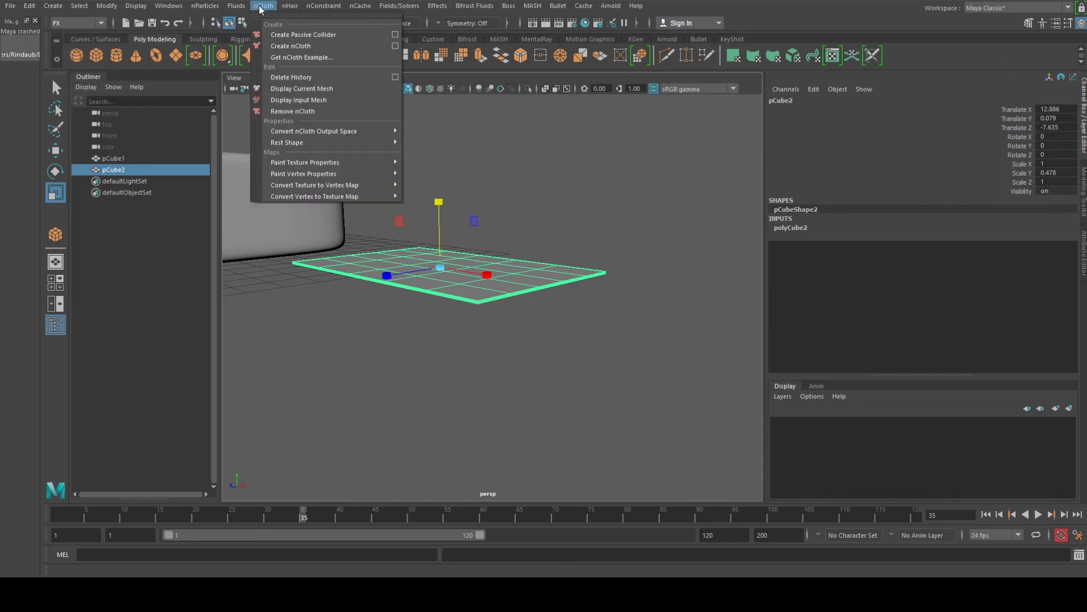
left_click(297, 46)
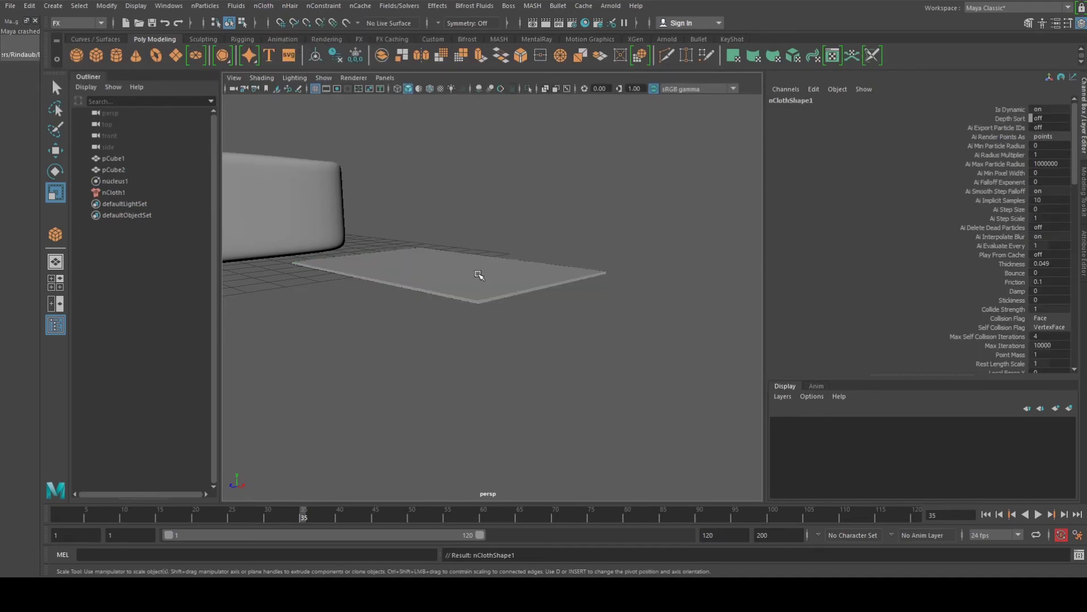
left_click(479, 275)
scroll(475, 246, "down", 3)
key("w")
left_click_drag(461, 206, 464, 108)
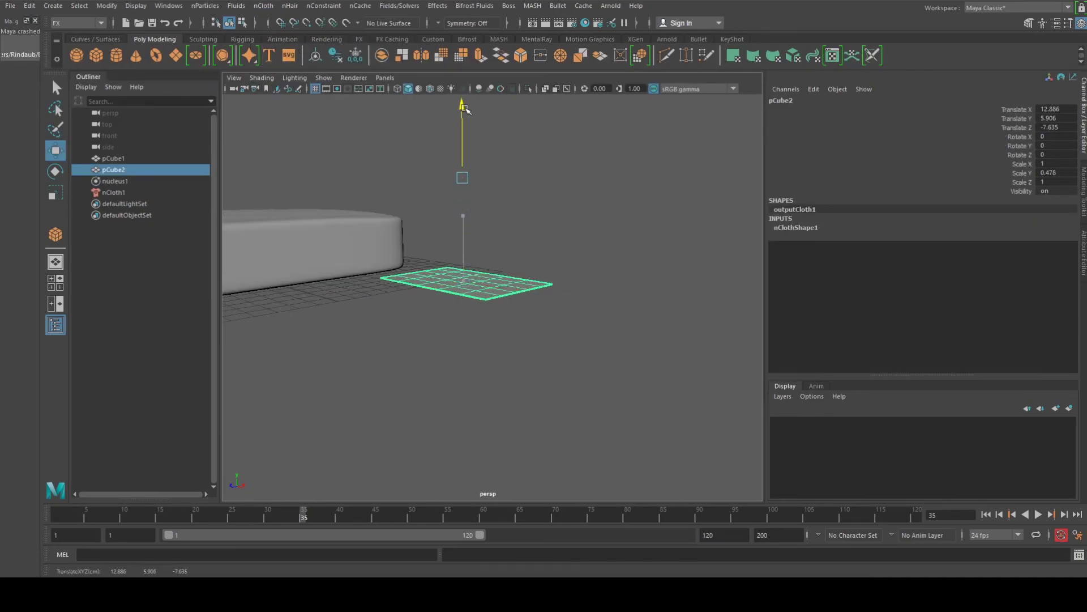
key("ctrl+z")
left_click(504, 167)
Set the nCloth slab's Pressure to 10, keeping the manual pressure method.
left_click(486, 272)
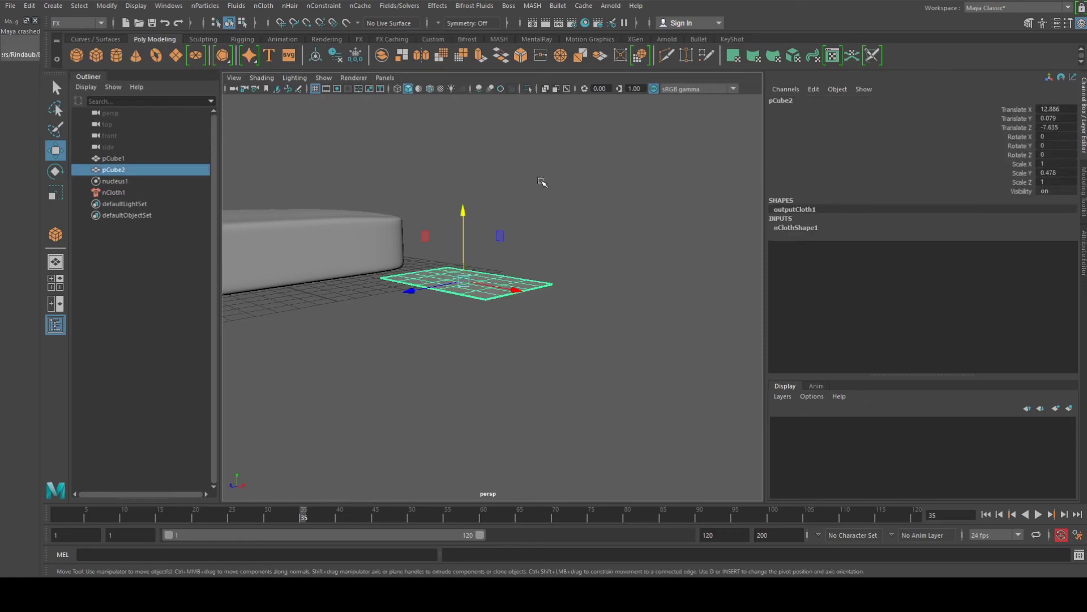
left_click(1057, 24)
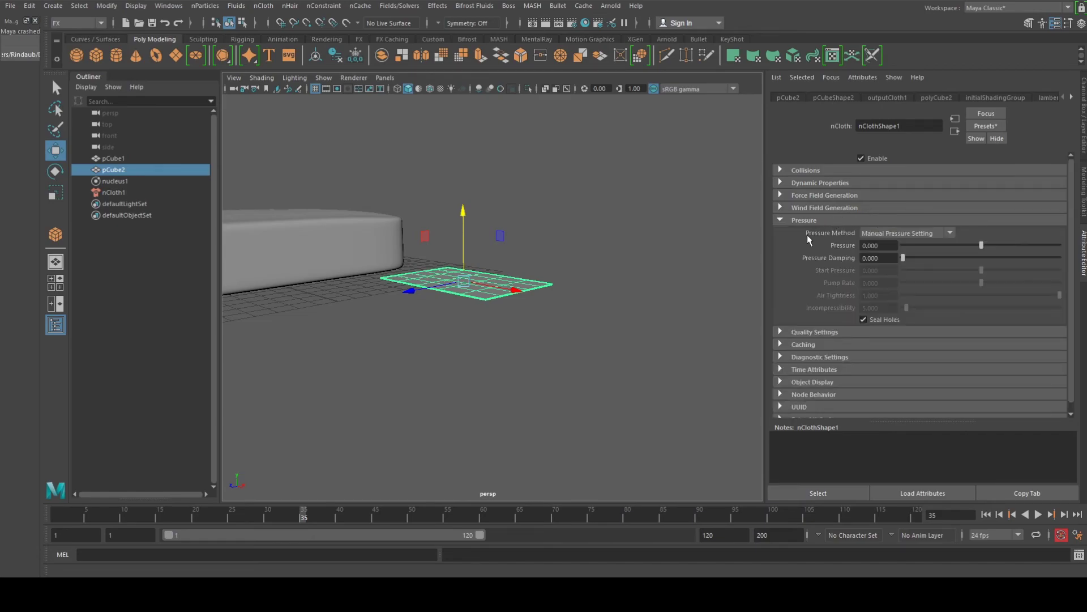
left_click(847, 221)
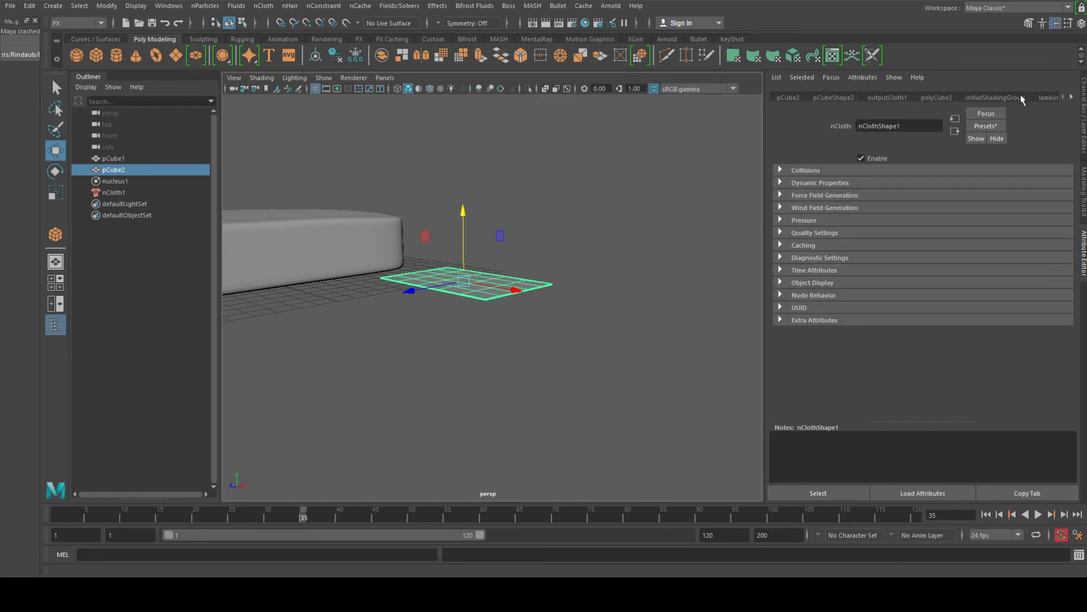
left_click(1072, 97)
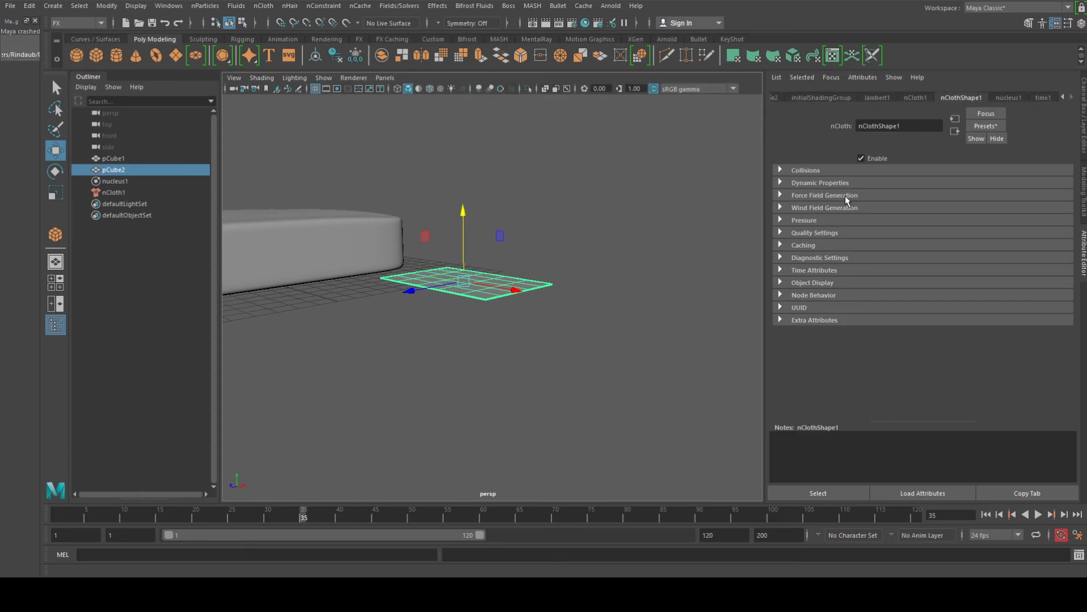
left_click(806, 222)
left_click(873, 245)
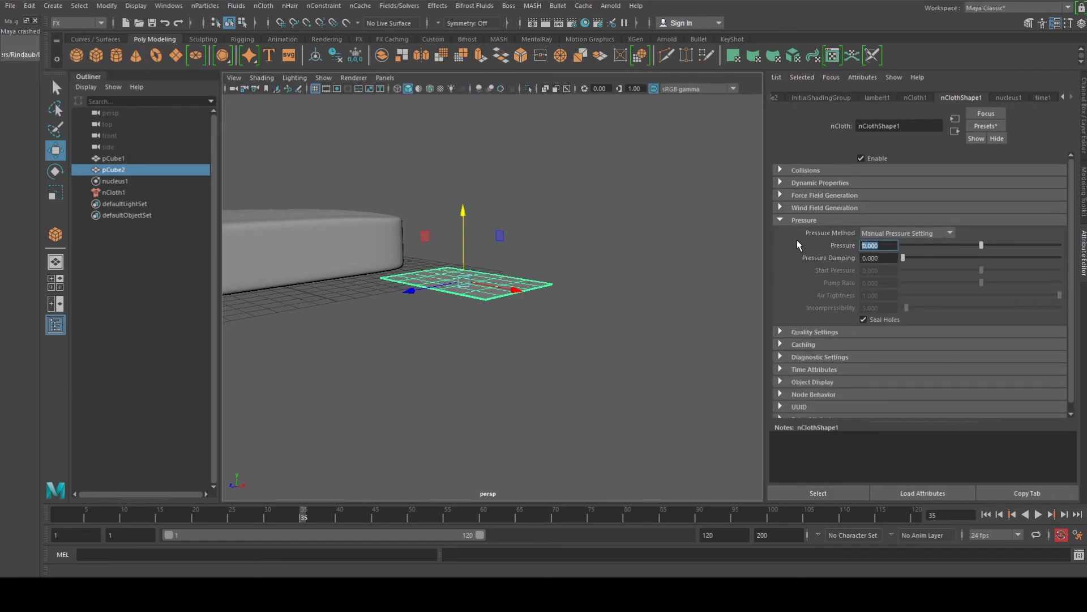
type("10")
key("Return")
Play the cloth simulation from the first frame, stop it, and return to the start of the timeline.
left_click(986, 514)
left_click(1038, 516)
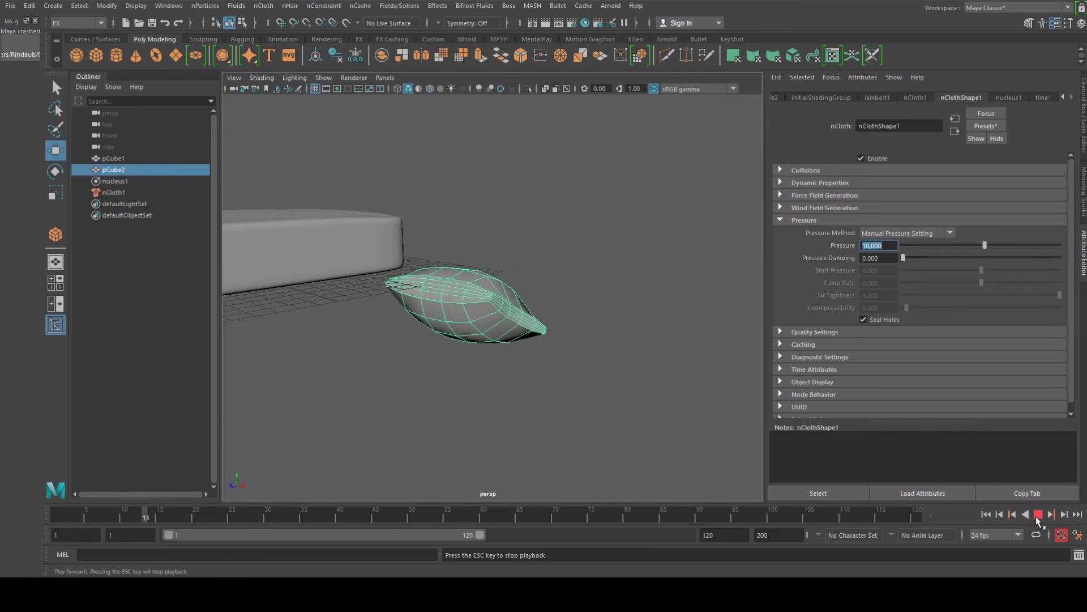
left_click(1039, 516)
left_click_drag(424, 373, 377, 385, "alt")
left_click_drag(78, 515, 57, 516)
Set the nCloth's Pressure Damping to 50 and replay the simulation.
left_click_drag(877, 259, 813, 264)
type("50")
key("Return")
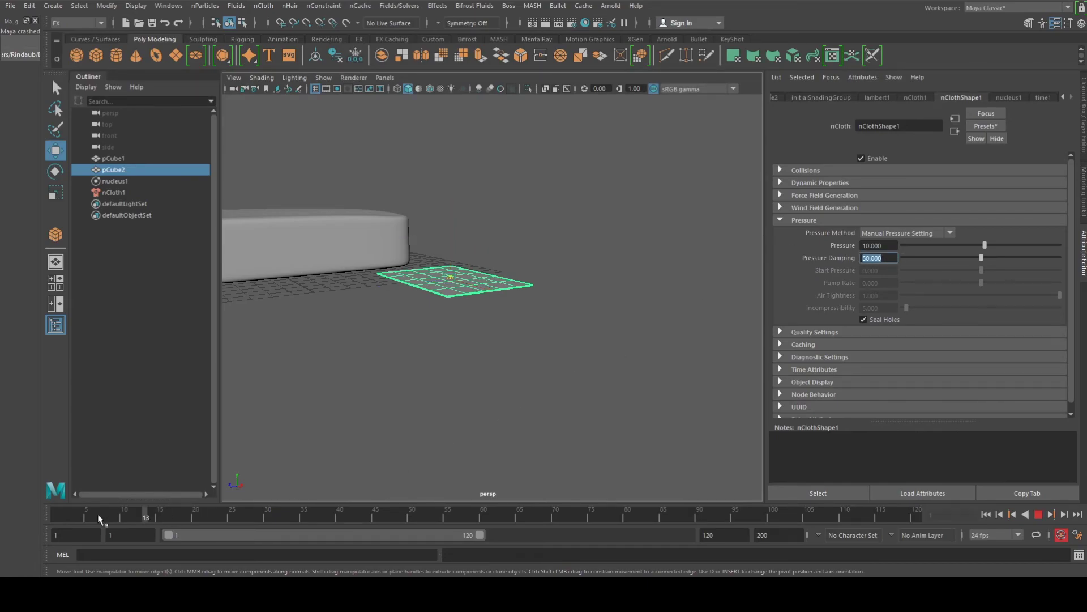
left_click(1038, 514)
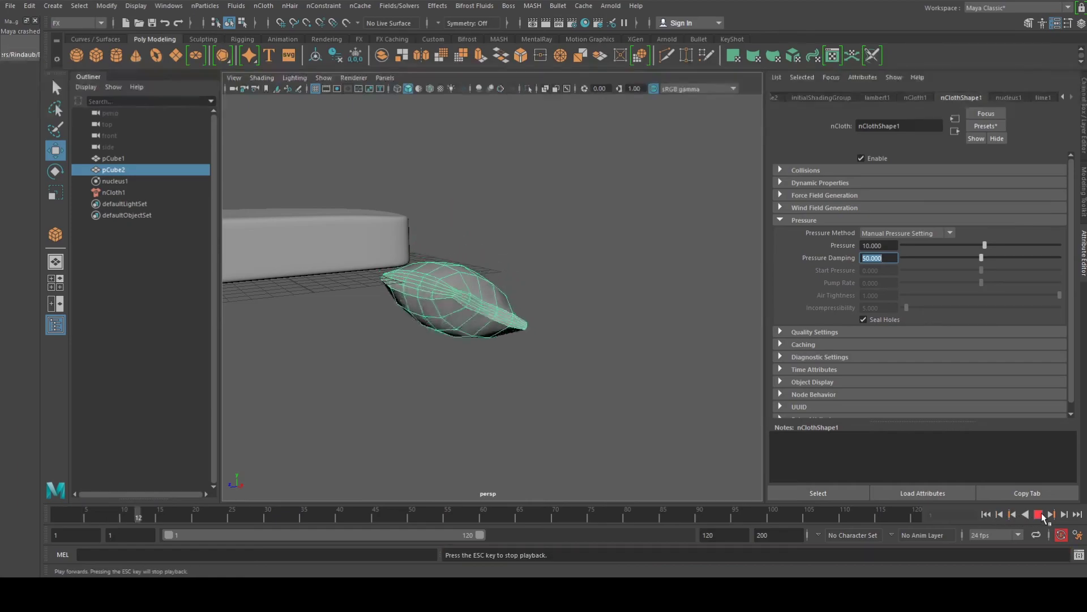
Duplicate the inflated pillow at frame 21 and move the copy straight up, clear of the original.
left_click_drag(621, 451, 351, 348, "alt")
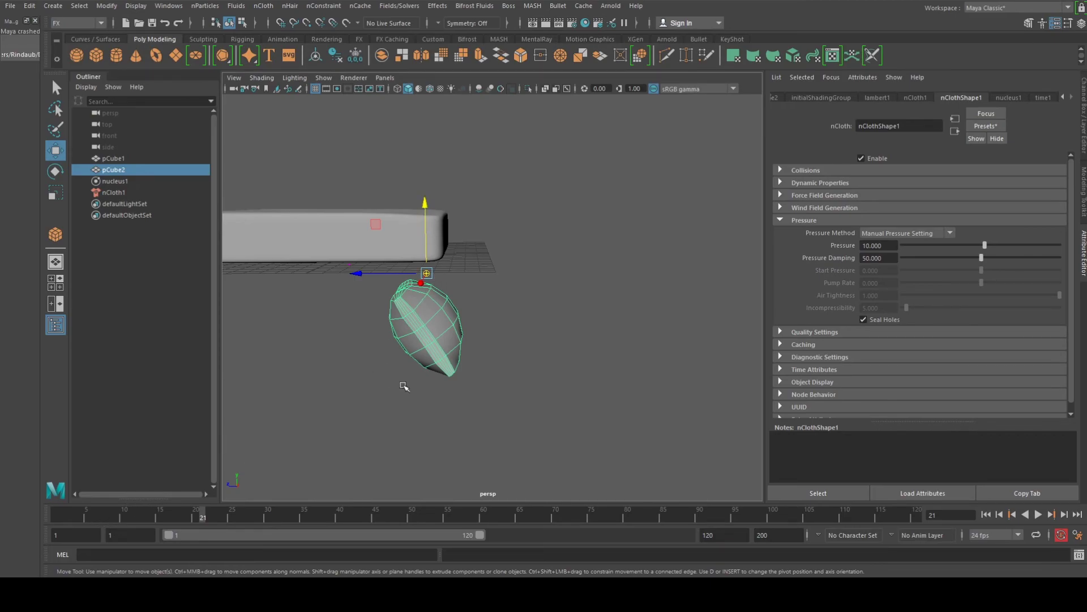
left_click(594, 315)
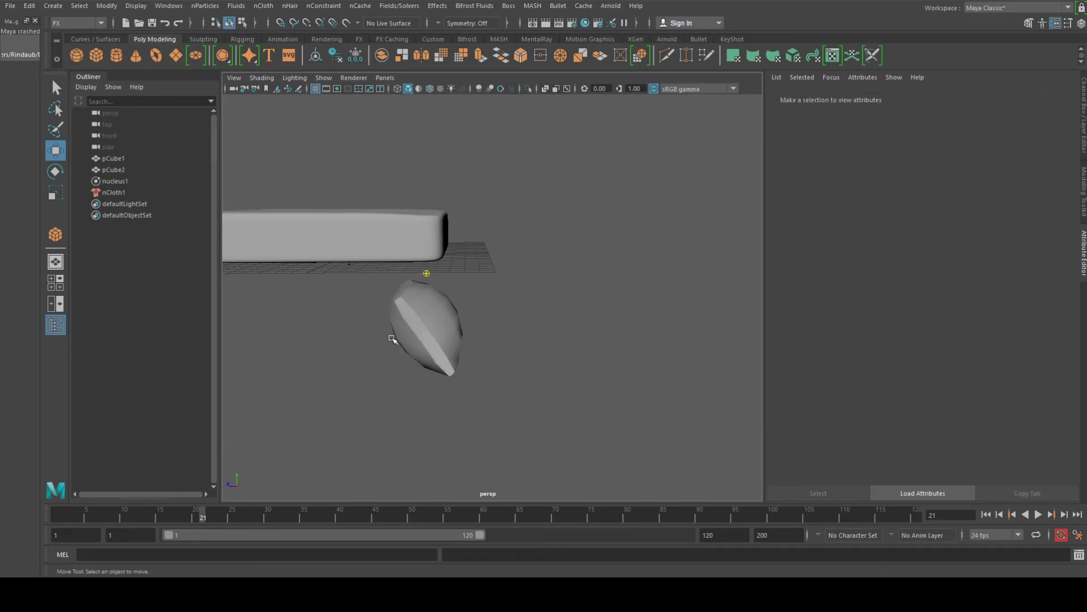
left_click(453, 322)
left_click_drag(479, 298, 442, 308, "alt")
key("ctrl+d")
left_click_drag(424, 236, 424, 91)
Rename the duplicated pillow's outputCloth1 mesh node as Pillow_1.
left_click(127, 169)
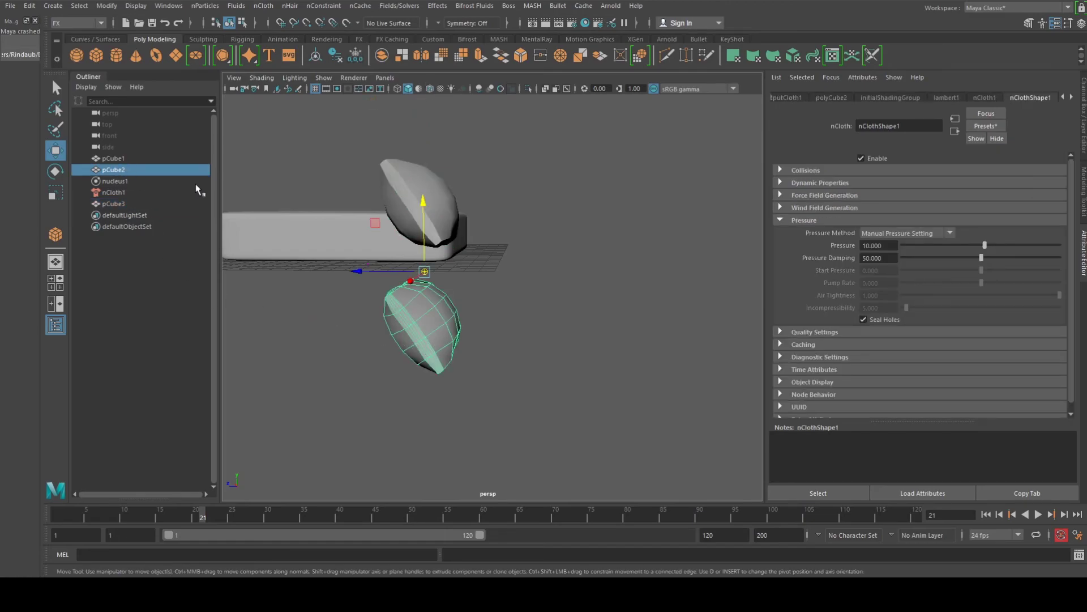
left_click(154, 204)
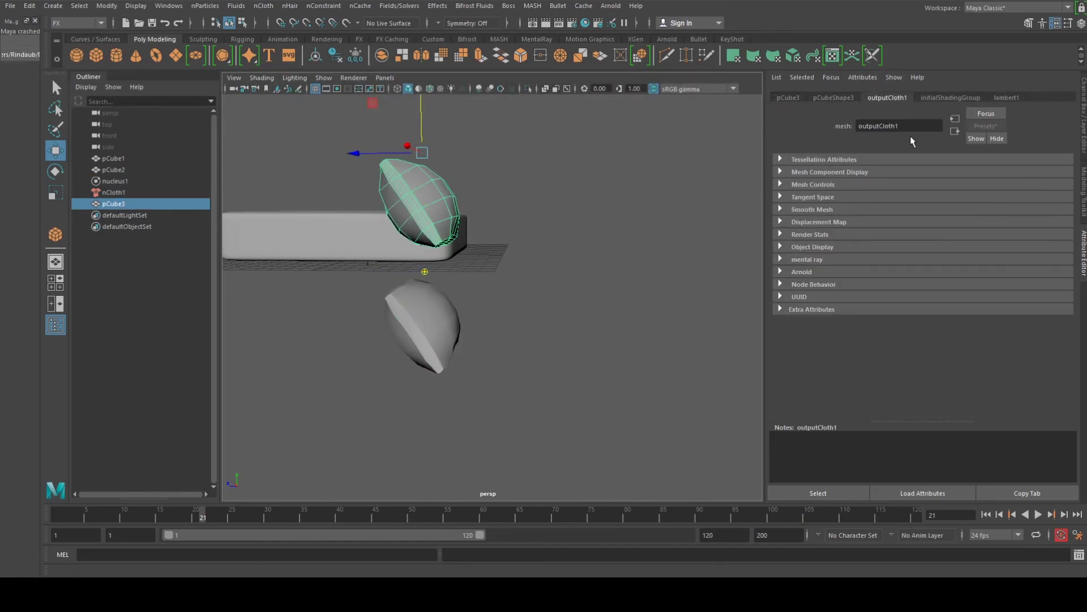
left_click_drag(893, 127, 837, 139)
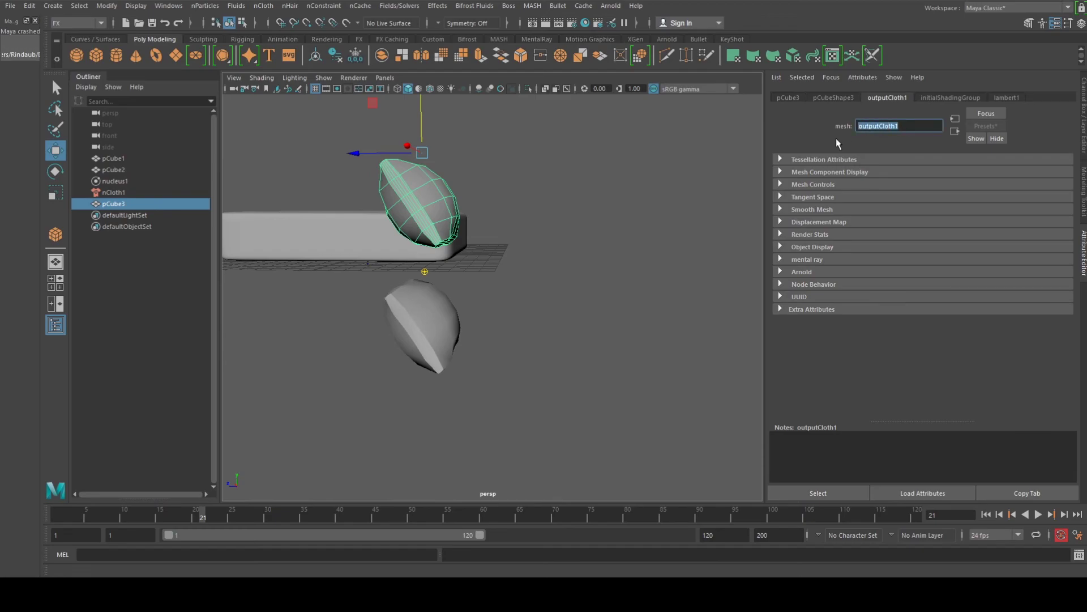
type("Pl")
type("illow_1")
key("Return")
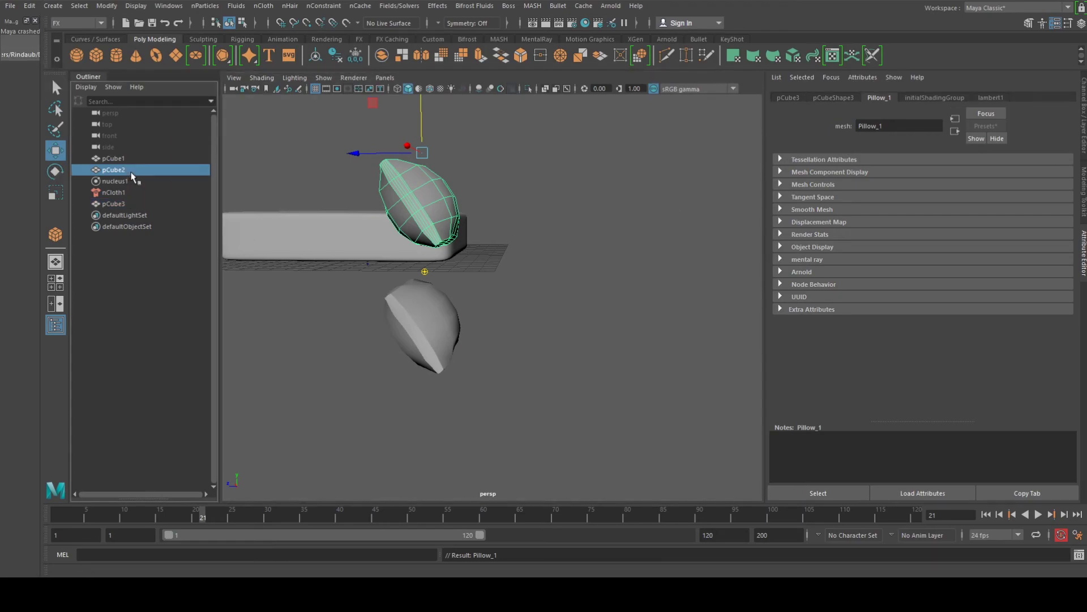
Rename the duplicated pillow's transform node, pCube3, as Pillow_1.
left_click(129, 171)
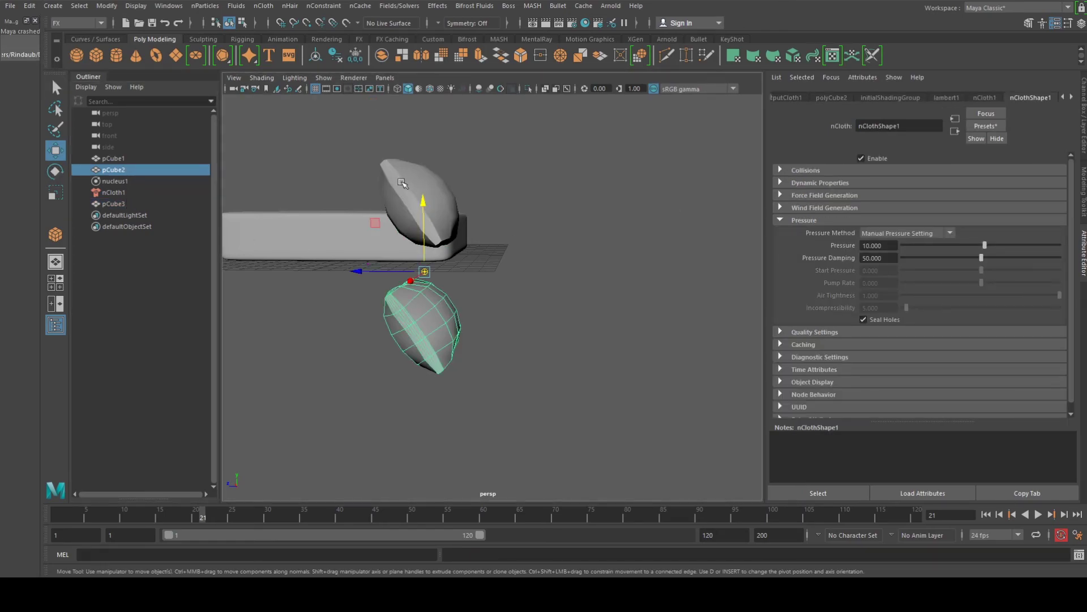
left_click(125, 205)
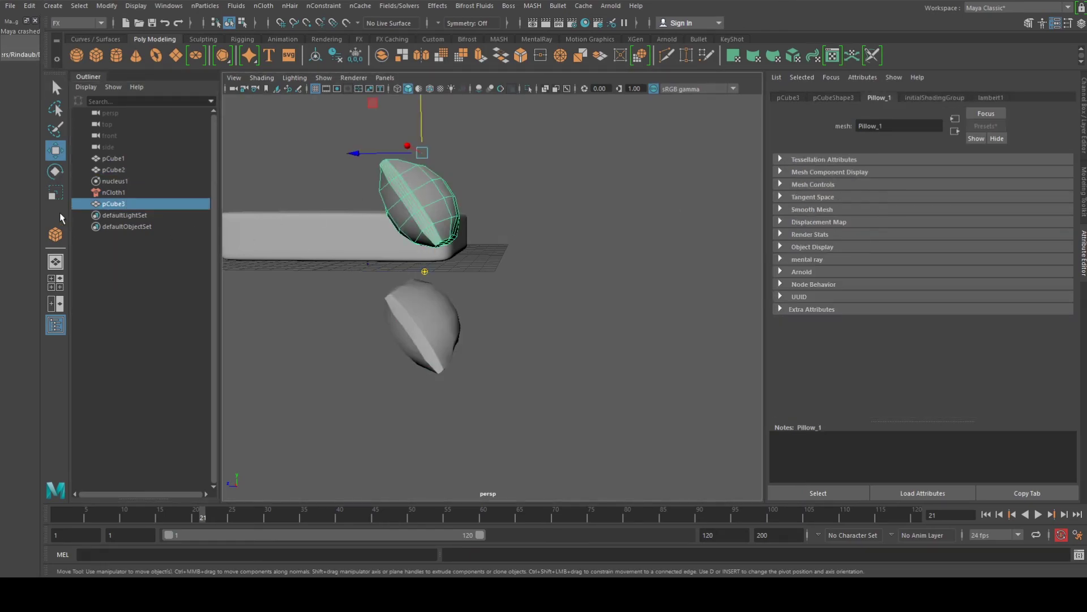
right_click(152, 209)
left_click(460, 197)
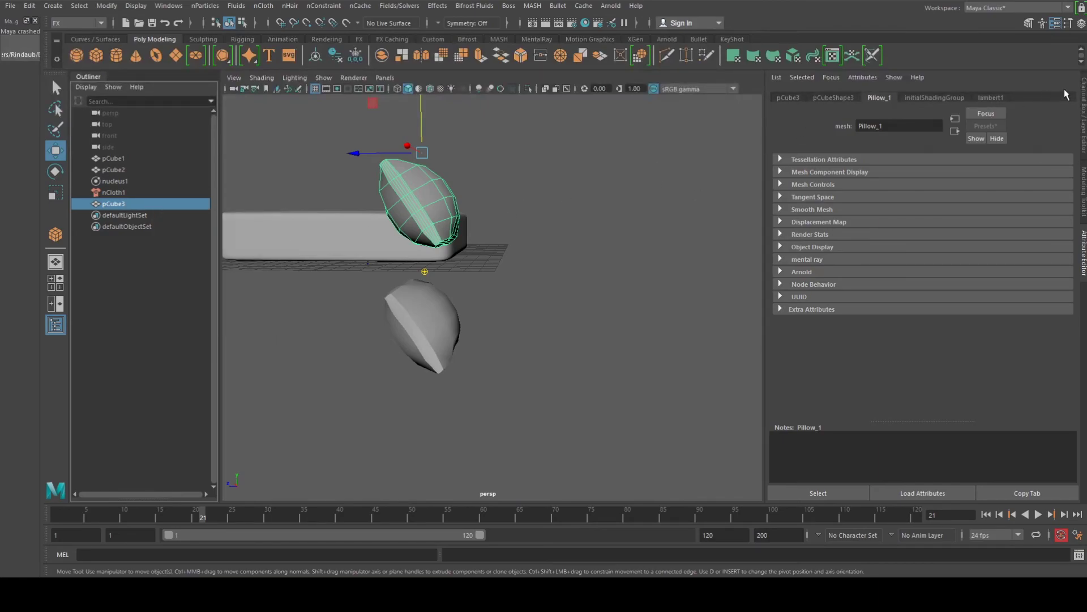
left_click(790, 98)
left_click(886, 124)
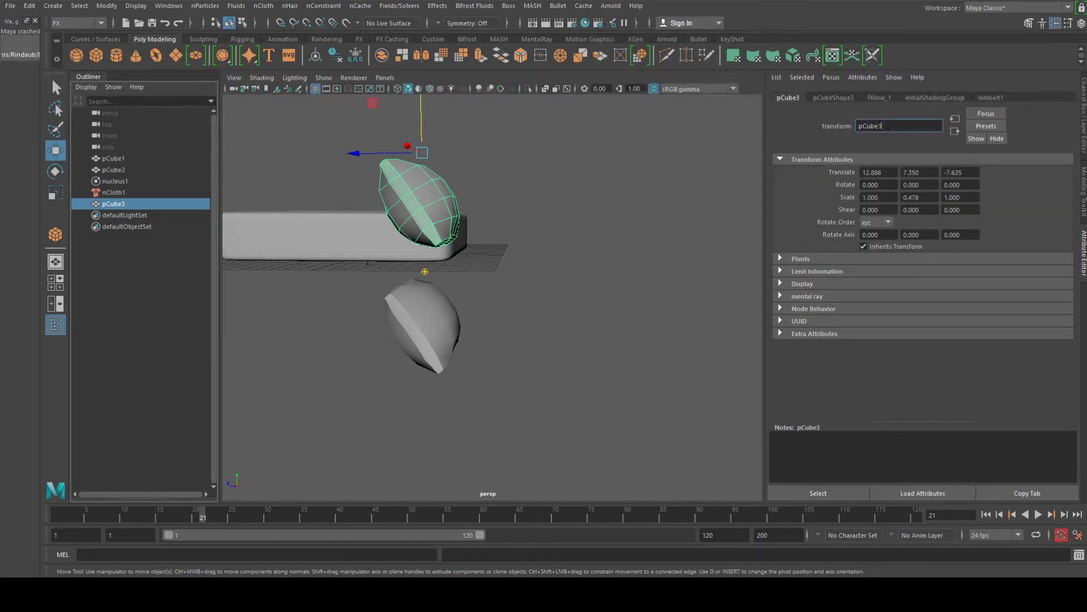
type("Pi")
key("BackSpace")
key("Return")
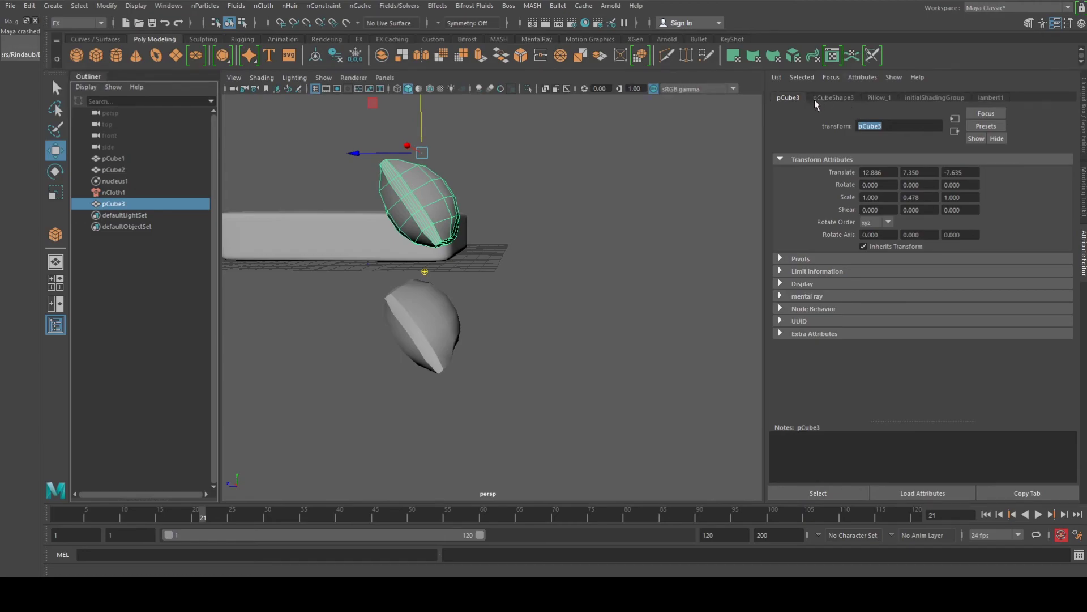
type("Pi")
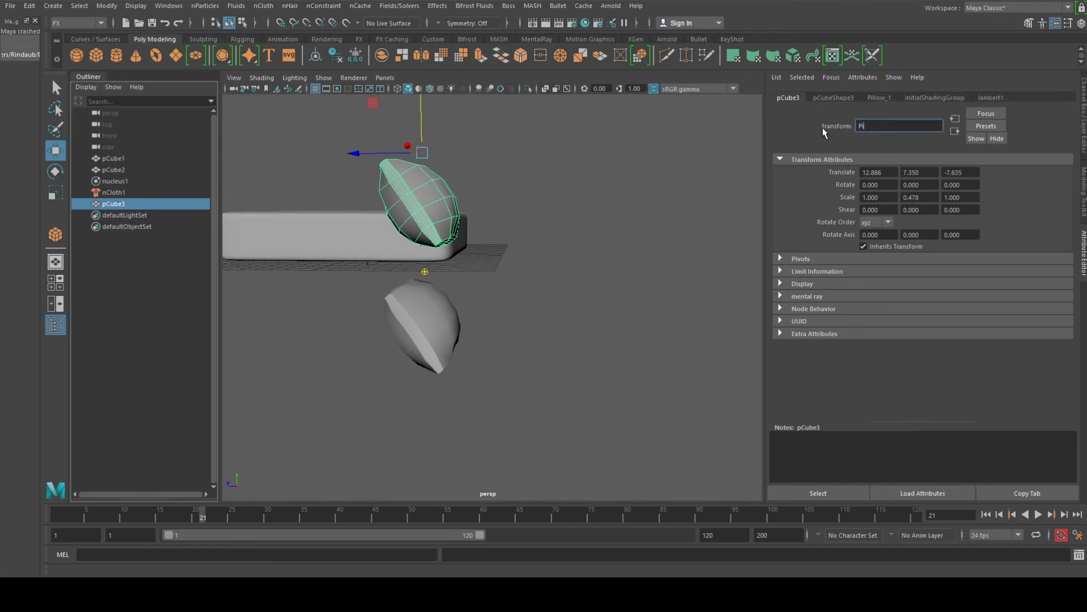
type("llow_1")
key("Return")
Rename the duplicated pillow's mesh node as Pillow_1_Mesh and reselect the pillow.
left_click(882, 101)
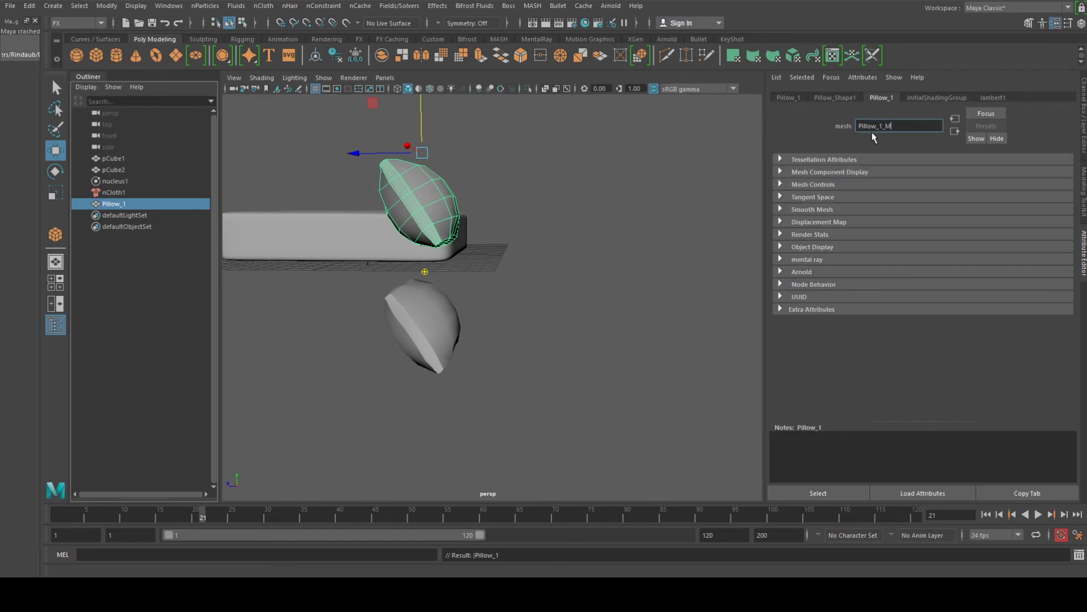
key("Return")
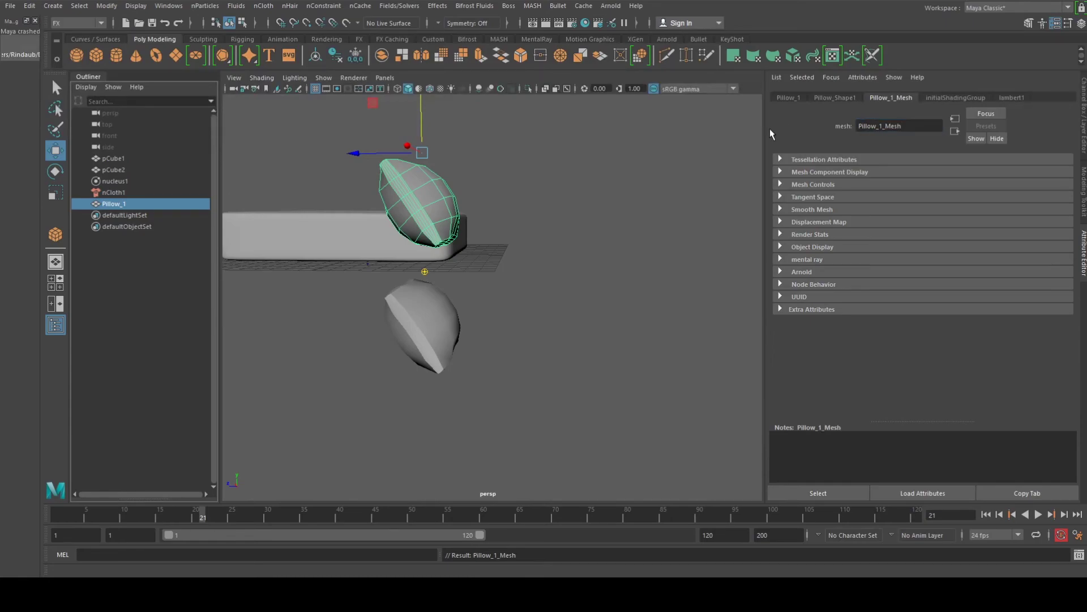
left_click(556, 241)
left_click(438, 219)
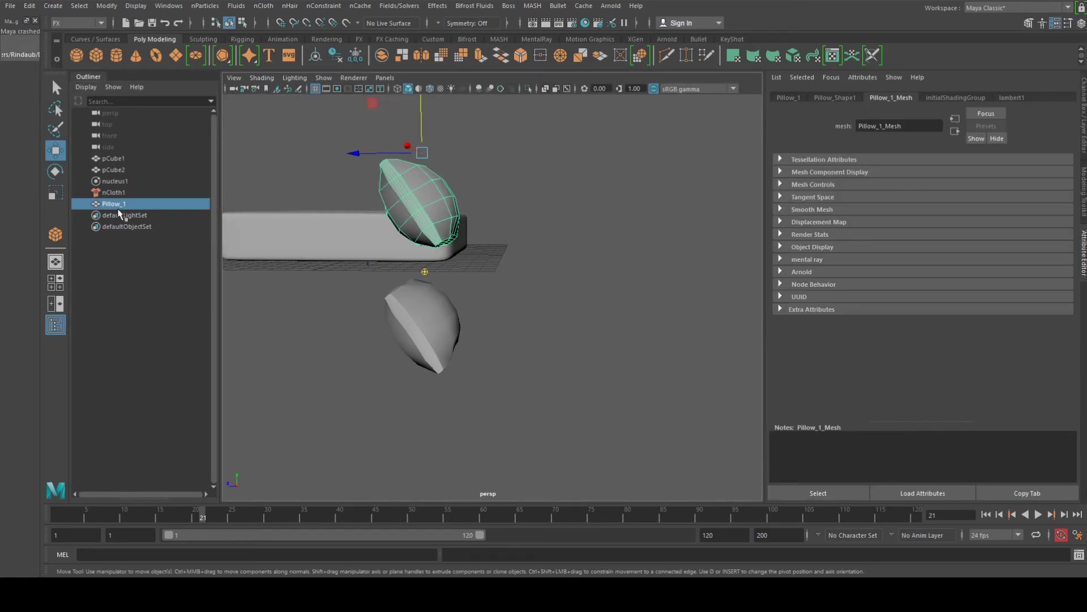
Rename the mattress object pCube1 as Bed.
left_click(116, 192)
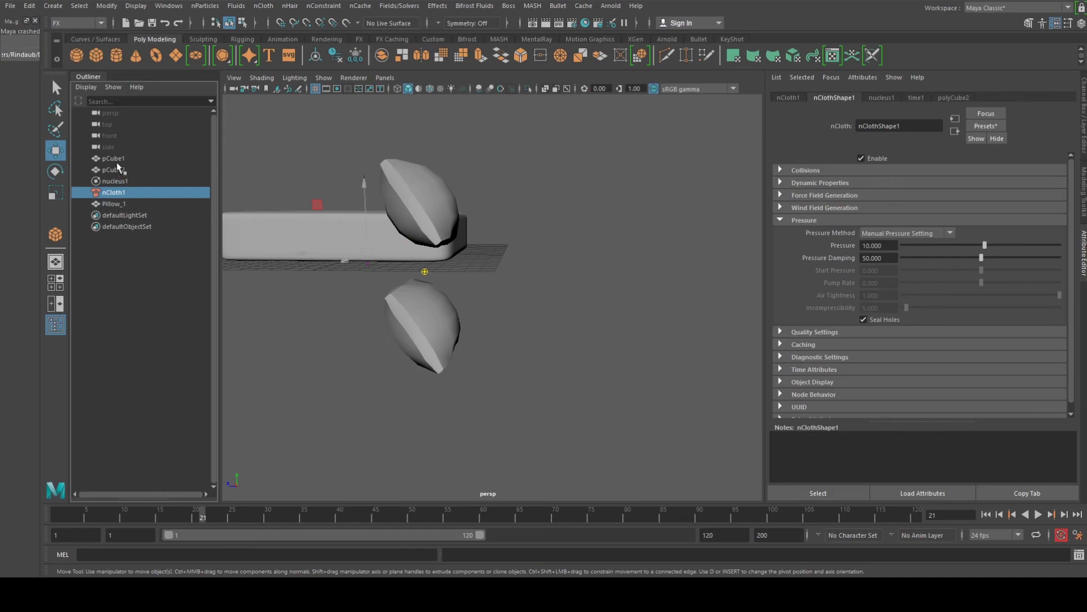
left_click(113, 159)
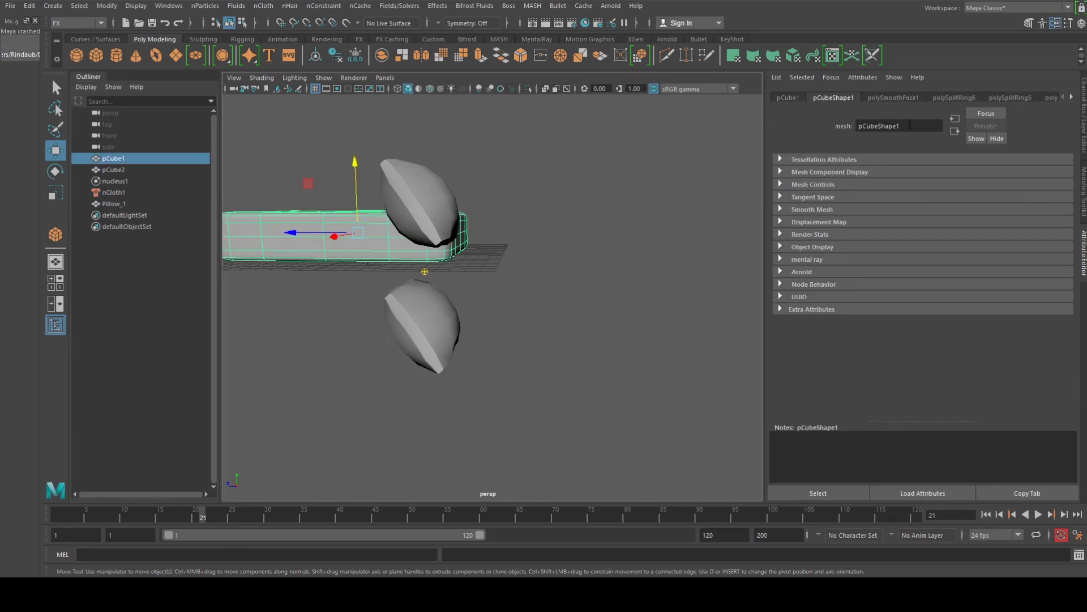
left_click(788, 97)
double_click(880, 126)
type("Bed")
key("Return")
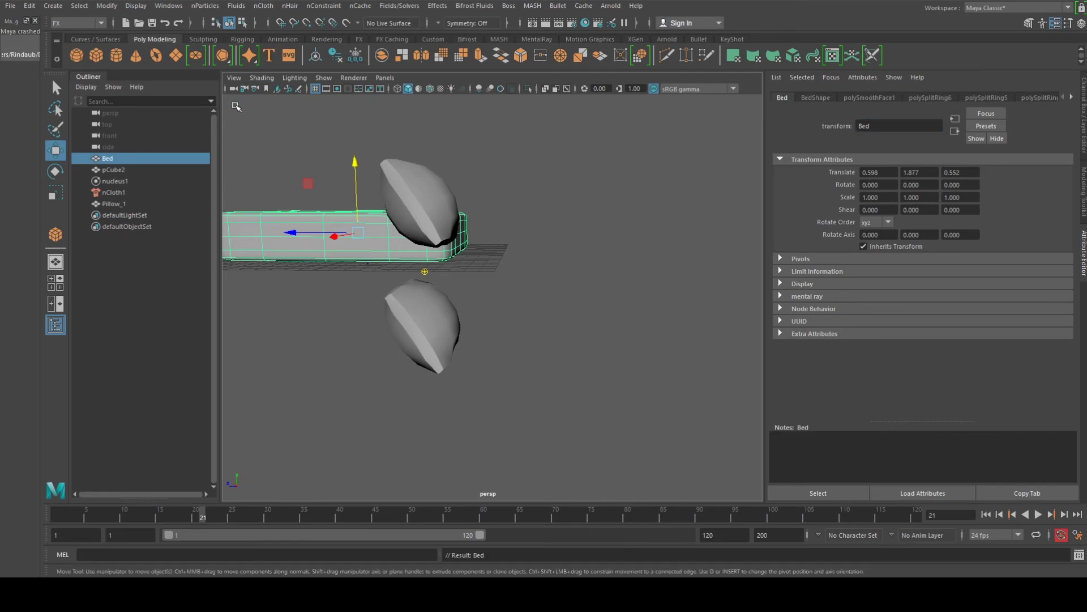
Delete the original simulated pillow pCube2 together with nucleus1 and nCloth1.
left_click(130, 170)
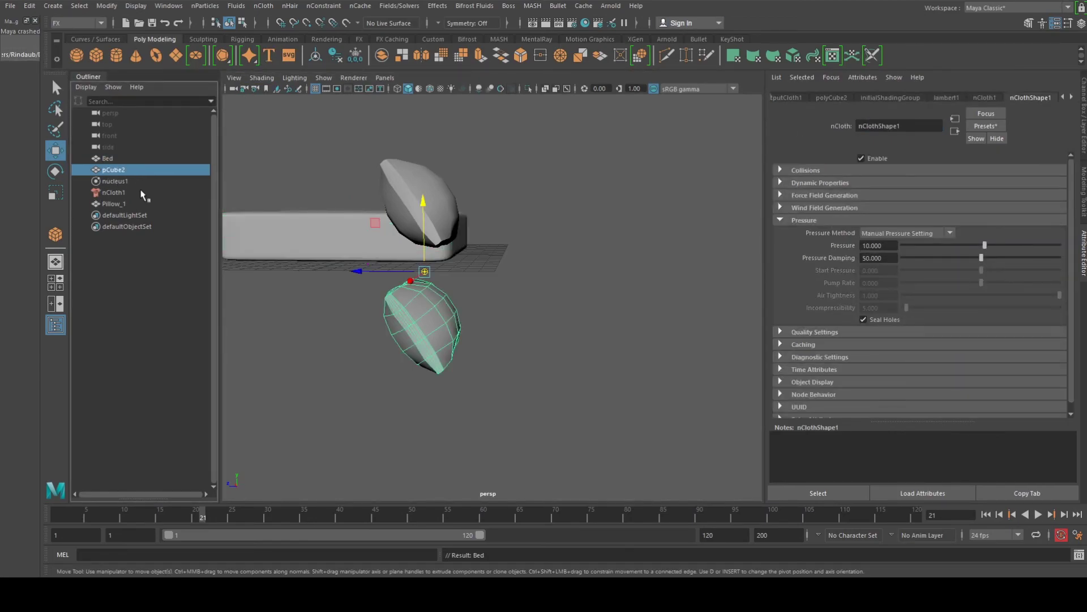
left_click(121, 192, "shift")
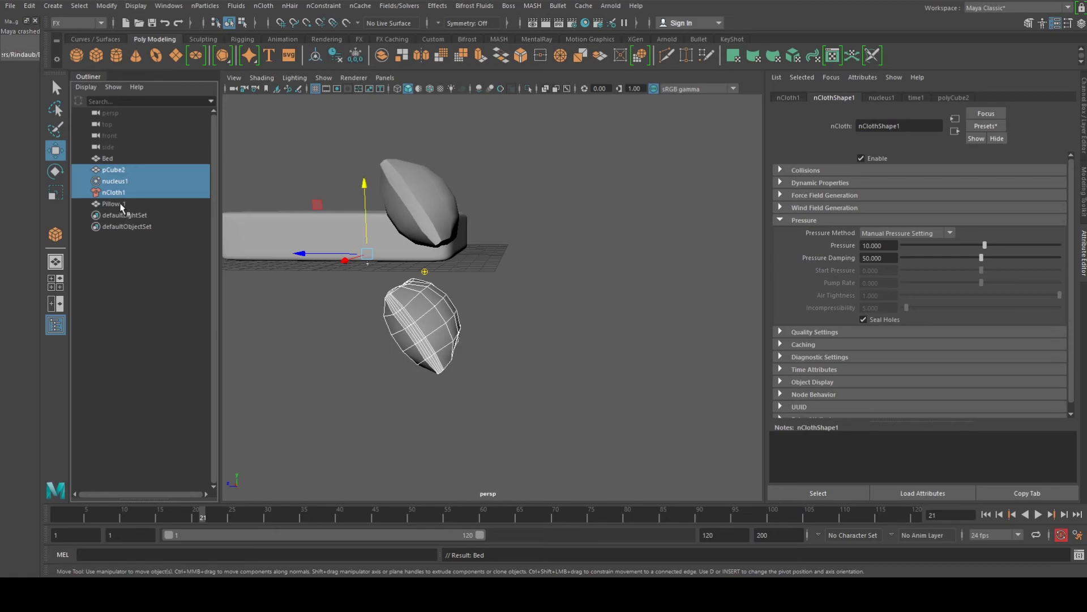
key("Delete")
Rotate Pillow_1 about its axes until it lies flat and level.
left_click(371, 176)
left_click_drag(359, 216, 338, 242, "alt")
key("e")
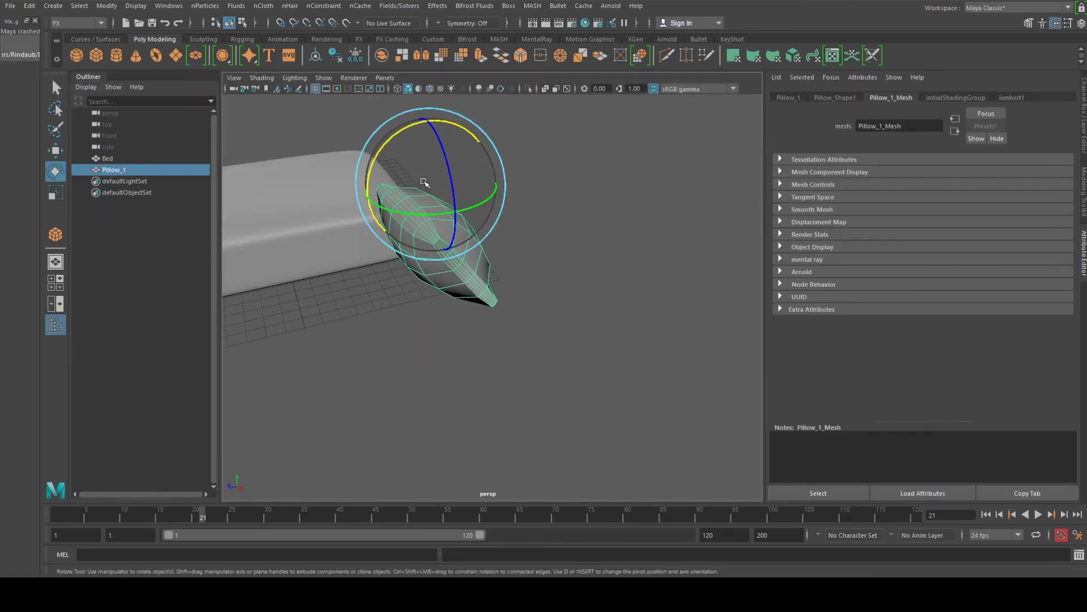
left_click_drag(396, 143, 358, 158)
key("f")
scroll(497, 243, "down", 3)
left_click_drag(499, 244, 495, 233)
left_click_drag(495, 233, 527, 261, "alt")
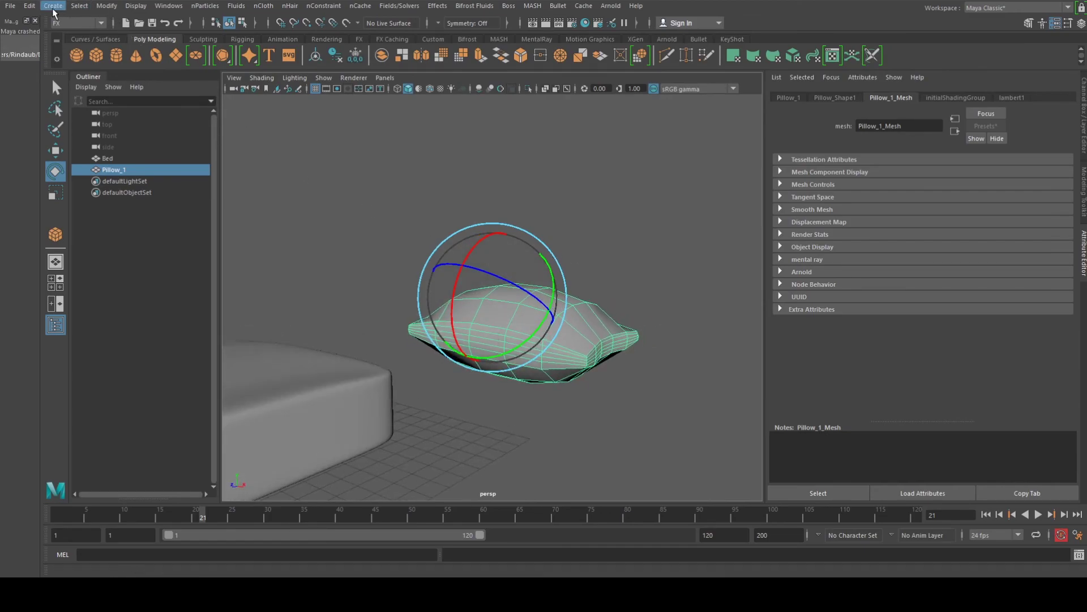
Freeze the pillow's transformations and center its pivot.
left_click(107, 5)
left_click(146, 58)
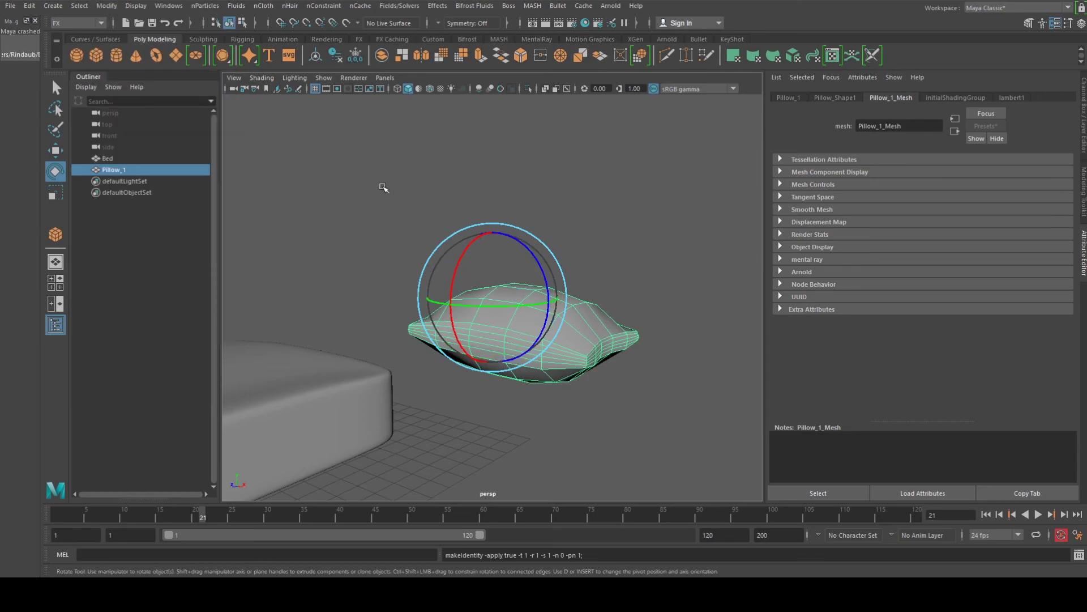
left_click(107, 6)
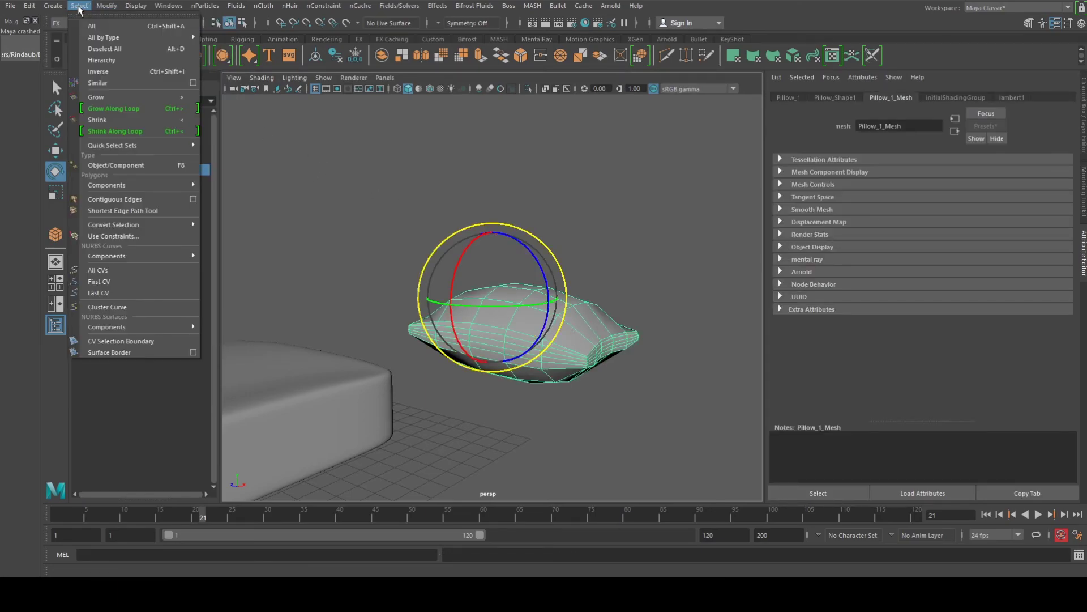
left_click(117, 89)
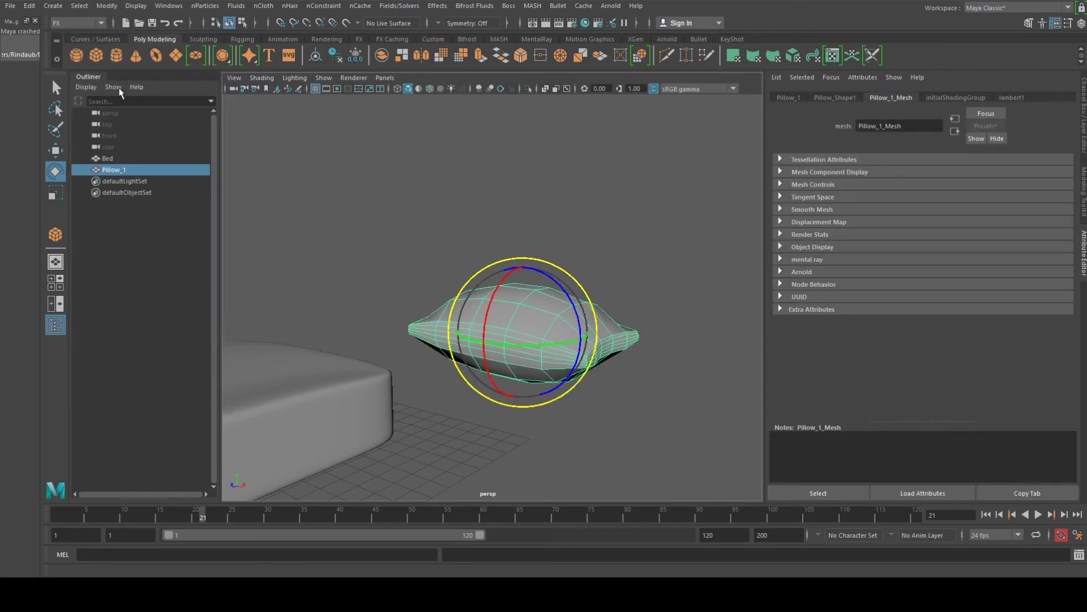
Move the pillow over the bed and center it across the head end, using the four-view layout.
left_click_drag(493, 292, 401, 287, "alt")
key("w")
mouse_move(345, 217)
left_mouse_down()
mouse_move(342, 234)
mouse_move(344, 206)
left_mouse_up()
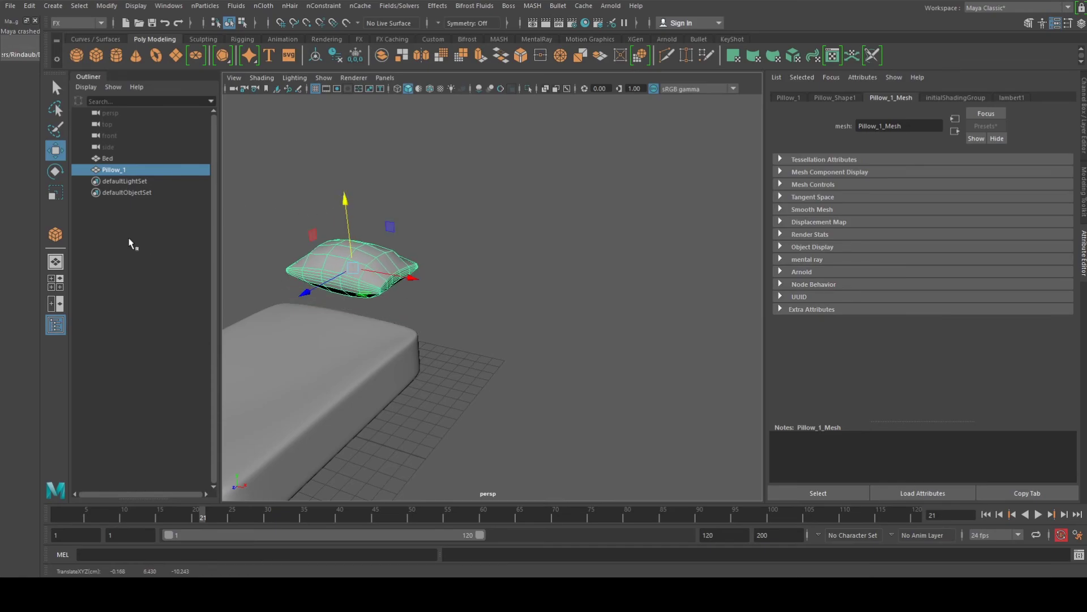
left_click(56, 283)
scroll(349, 190, "down", 4)
left_click_drag(355, 211, 356, 233)
left_click_drag(405, 166, 410, 165)
scroll(411, 208, "up", 3)
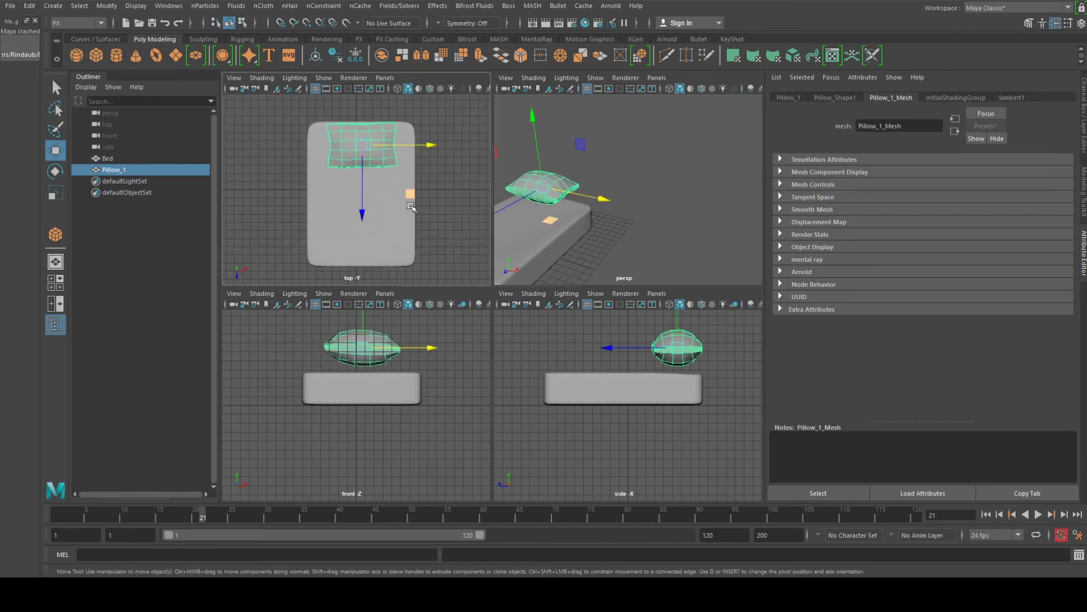
Scale the pillow down slightly and move it to one side of the bed's head end, then return to the perspective view.
scroll(403, 210, "up", 2)
left_click_drag(429, 130, 310, 137)
key("r")
key("w")
left_click_drag(381, 133, 398, 135)
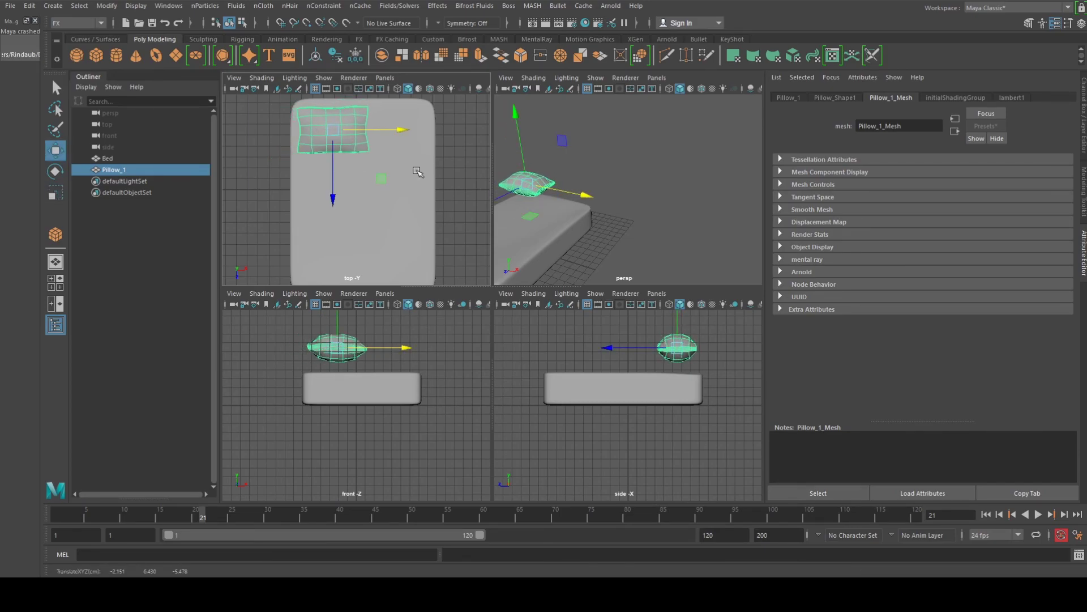
key("space")
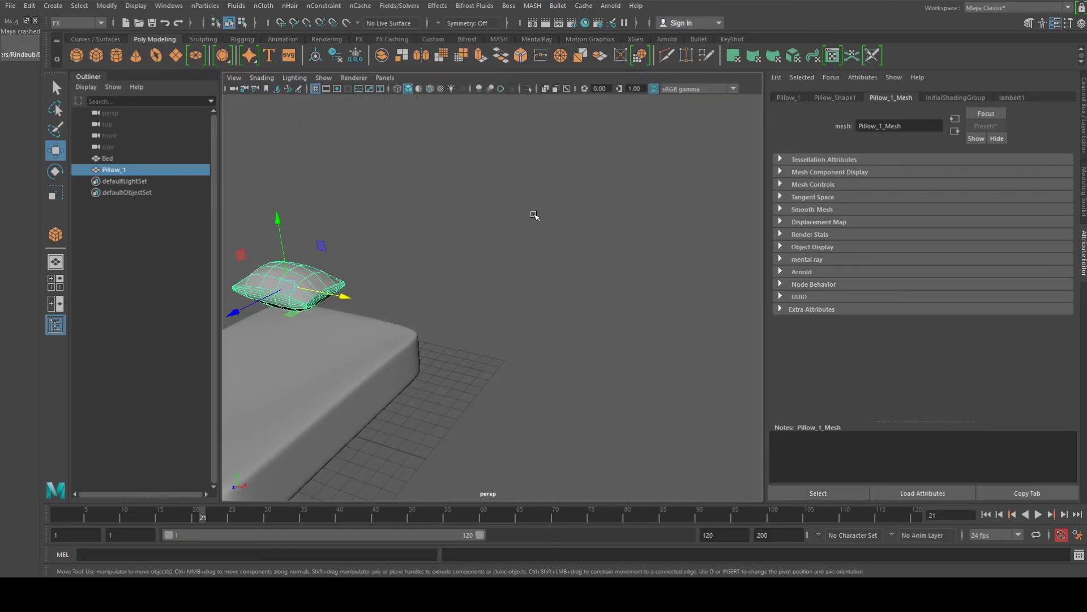
Select the pillow's bottom vertices and adjust them vertically to flatten its underside.
middle_click_drag(390, 247, 507, 238, "alt")
left_click_drag(508, 238, 400, 257, "alt")
scroll(405, 263, "up", 5)
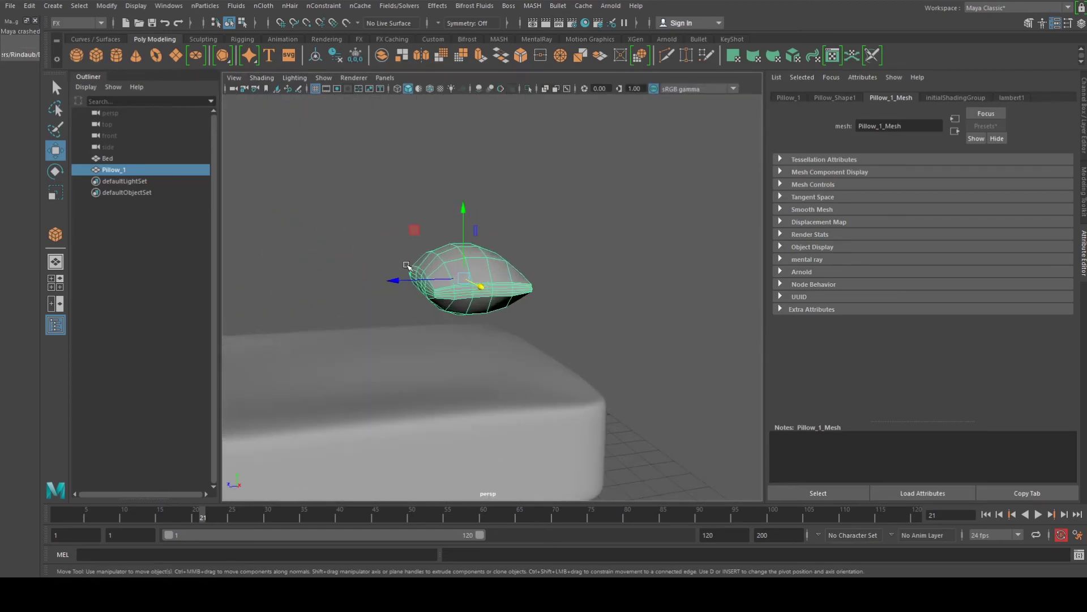
middle_click_drag(440, 279, 420, 263, "alt")
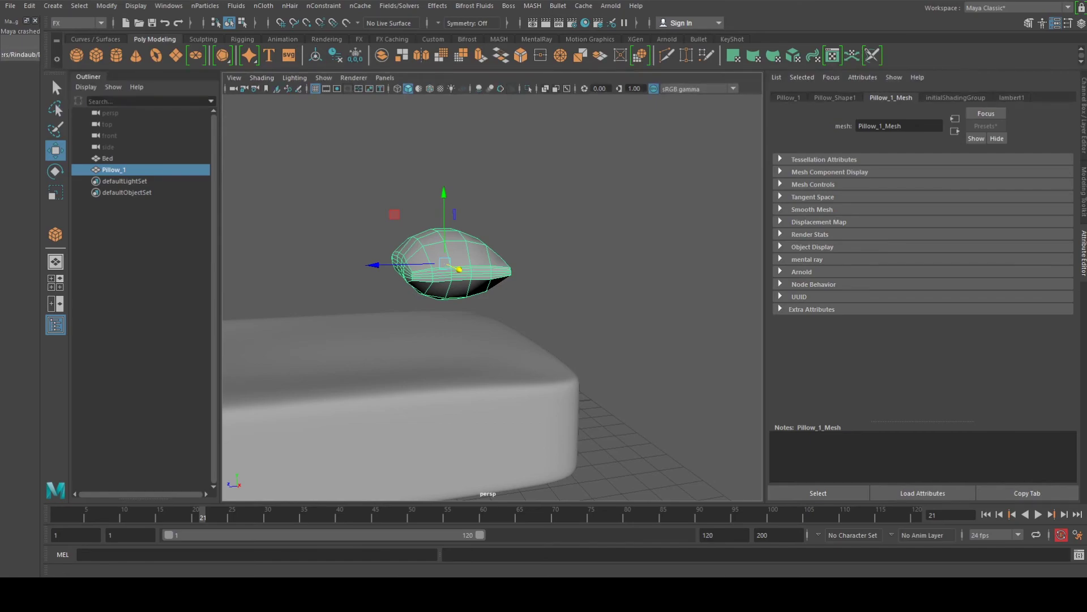
mouse_move(510, 309)
left_mouse_down("alt")
mouse_move(487, 302)
mouse_move(502, 306)
left_mouse_up("alt")
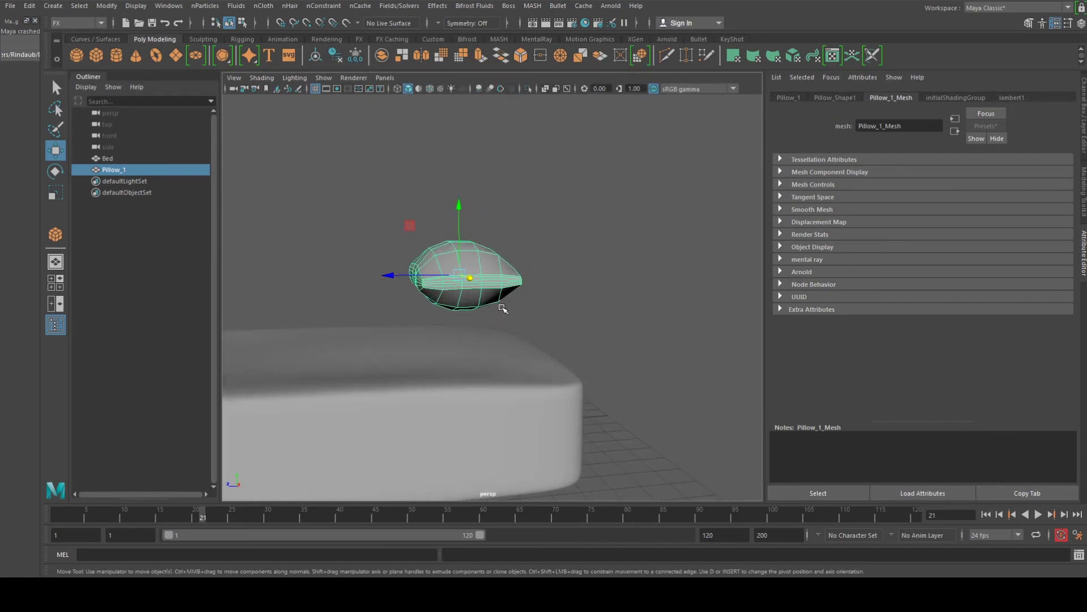
scroll(503, 304, "up", 5)
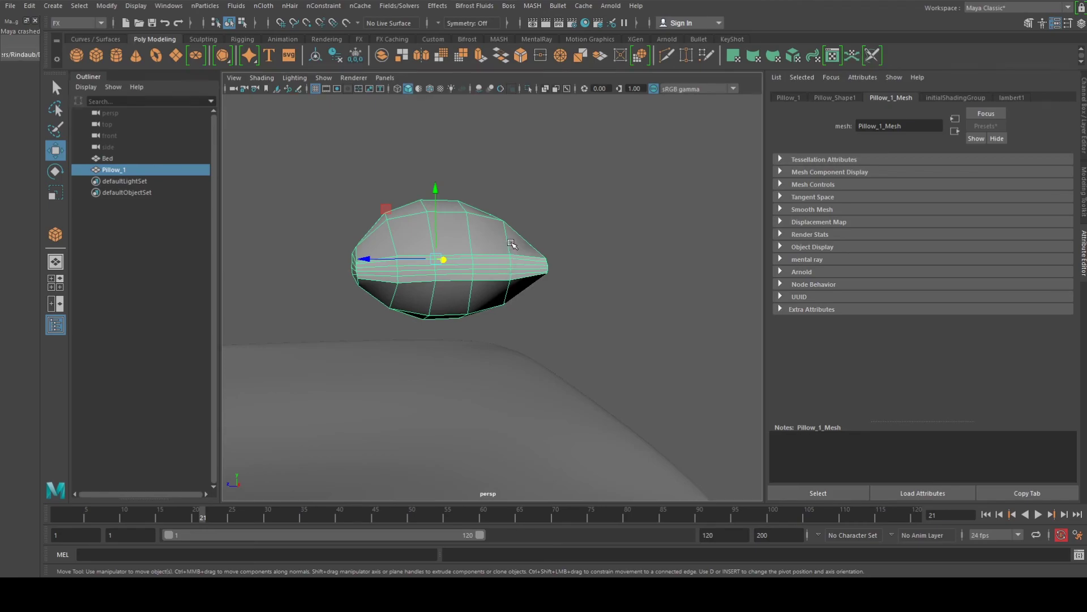
middle_click_drag(455, 190, 437, 224, "alt")
left_click_drag(437, 225, 376, 188)
left_click_drag(369, 240, 379, 266, "alt")
right_click_drag(399, 212, 352, 215)
left_click_drag(404, 282, 453, 290, "alt")
left_click_drag(544, 284, 514, 274, "alt")
left_click_drag(577, 287, 463, 223)
right_click_drag(463, 224, 402, 254, "alt")
middle_click_drag(402, 254, 457, 254, "alt")
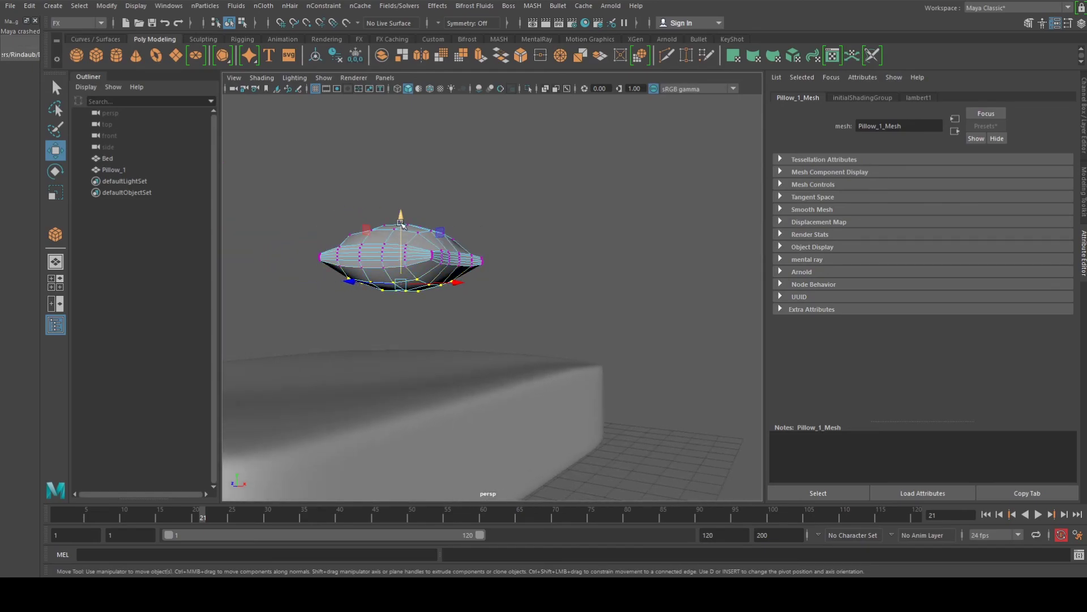
key("r")
mouse_move(400, 222)
left_mouse_down()
mouse_move(403, 253)
mouse_move(403, 209)
left_mouse_up()
key("w")
Frame the pillow's bottom vertices and turn on smooth mesh preview for the pillow.
key("f")
key("e")
left_click_drag(429, 278, 539, 253, "alt")
scroll(444, 261, "down", 3)
scroll(422, 277, "down", 5)
key("3")
left_click(437, 171)
left_click(527, 259)
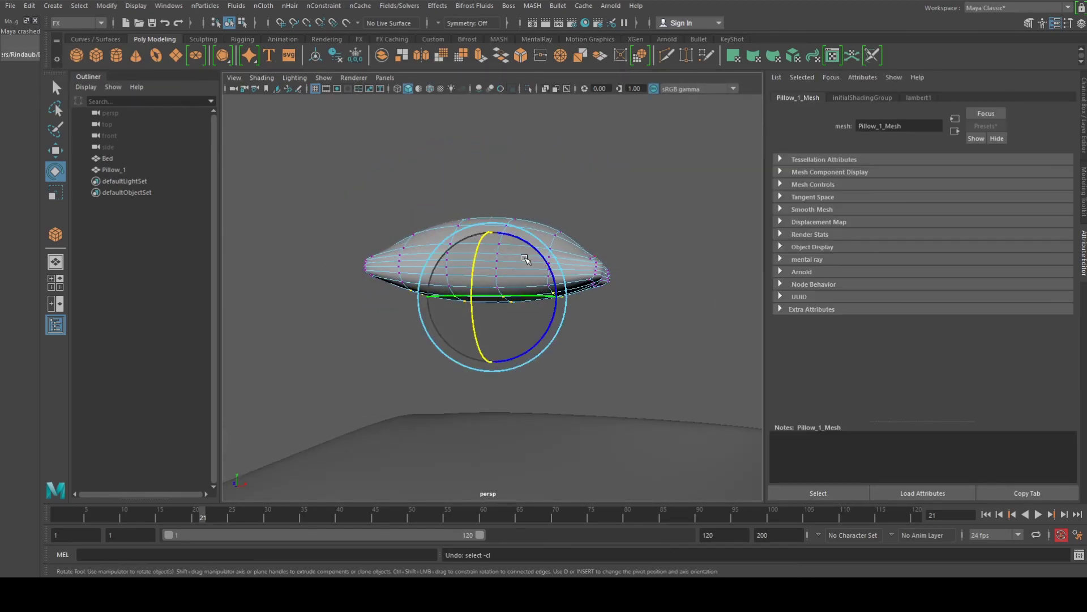
Flatten the pillow's selected bottom vertices with a vertical scale, adjust their height, and return to object mode.
key("w")
key("r")
left_click_drag(491, 235, 491, 296)
key("w")
left_click_drag(492, 234, 488, 259)
right_click_drag(489, 260, 559, 195)
Select the pillow and lower it onto the mattress at the bed's head end.
right_click_drag(590, 253, 506, 286, "alt")
left_click(493, 243)
key("ctrl+z")
left_click_drag(494, 218, 539, 298)
Duplicate the pillow, place the copy beside it at the head end, and scale both pillows slightly.
key("ctrl+d")
left_click_drag(558, 344, 563, 383)
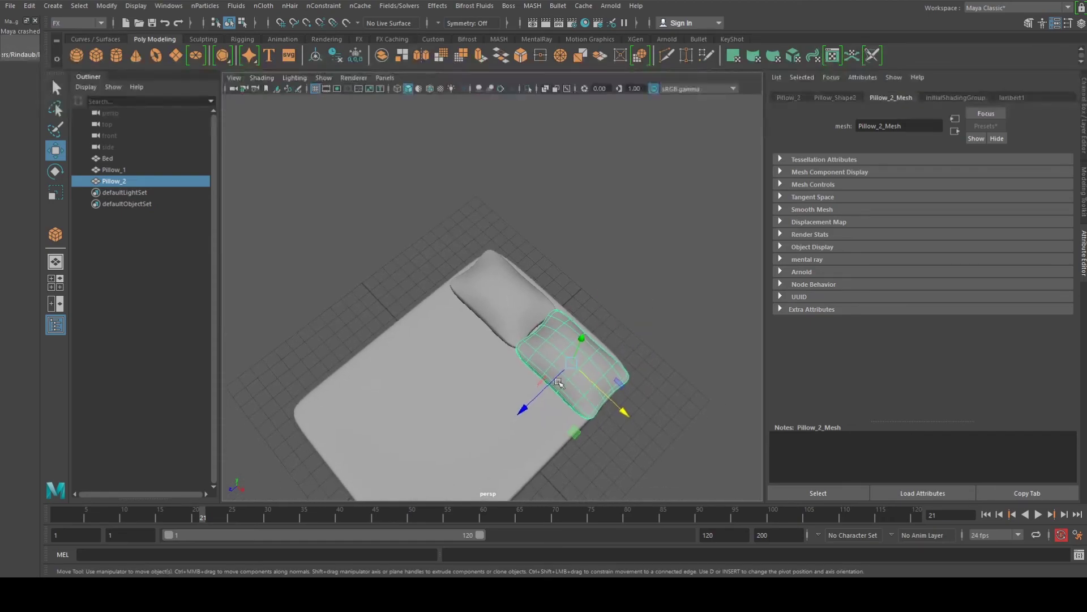
left_click(500, 312, "shift")
key("r")
left_click_drag(502, 298, 497, 299)
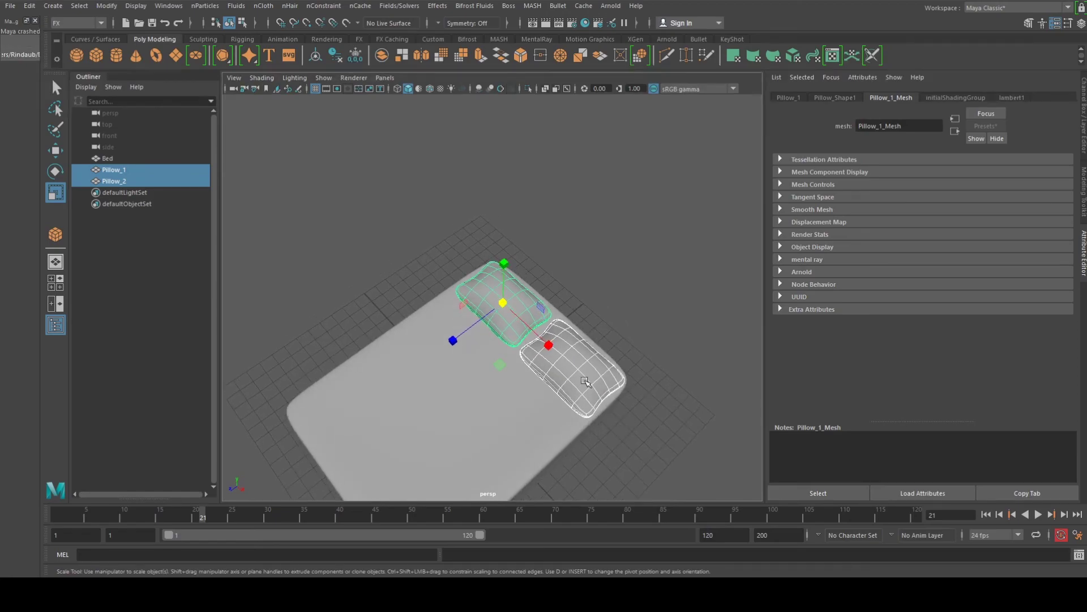
Rotate each pillow slightly so the two lie at different natural angles on the bed.
left_click(572, 381)
key("e")
left_click_drag(572, 428, 565, 428)
left_click(491, 295)
left_click_drag(514, 334, 480, 324)
left_click(614, 284)
left_click_drag(453, 365, 478, 316, "alt")
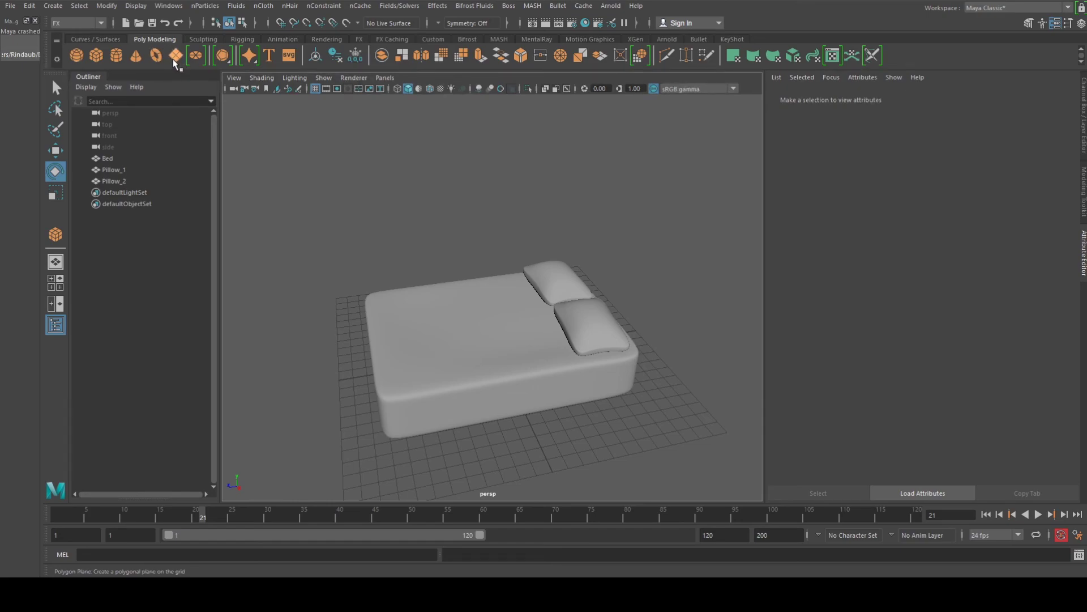
Create a polygon plane about 18.5 by 18.3 units in the top view, overhanging the bed's sides and foot and reaching the pillows.
left_click(53, 6)
mouse_move(94, 49)
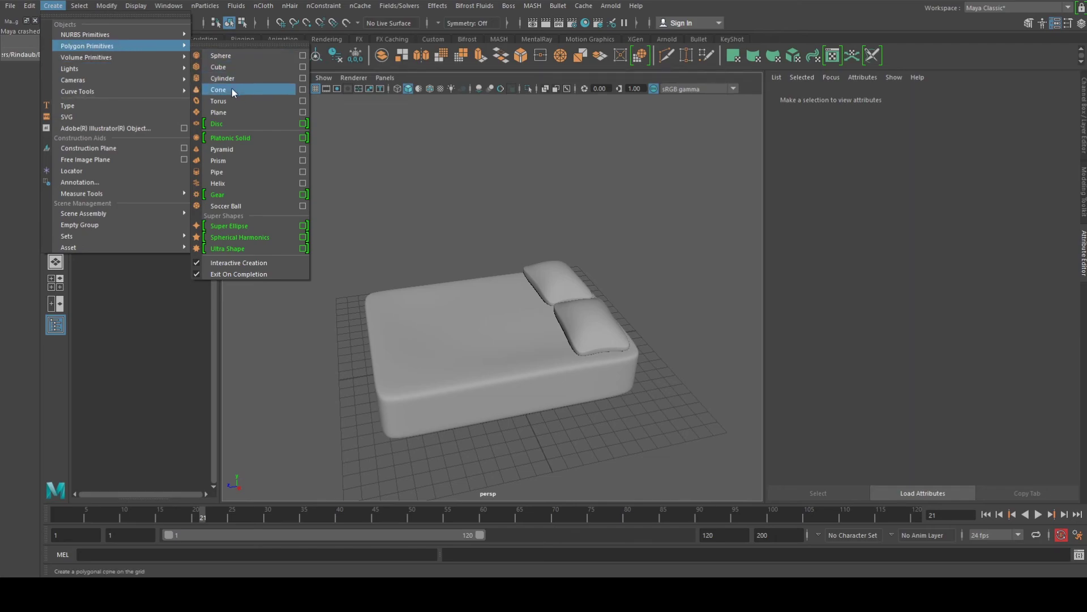
left_click(229, 112)
scroll(584, 312, "down", 6)
left_click_drag(471, 308, 544, 354, "alt")
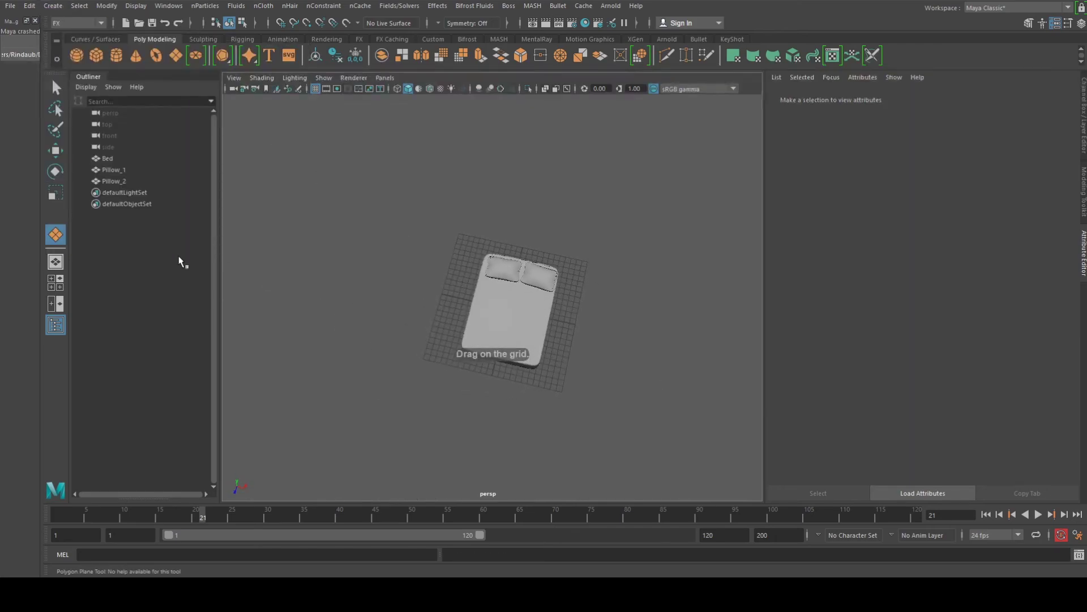
left_click(56, 283)
key("space")
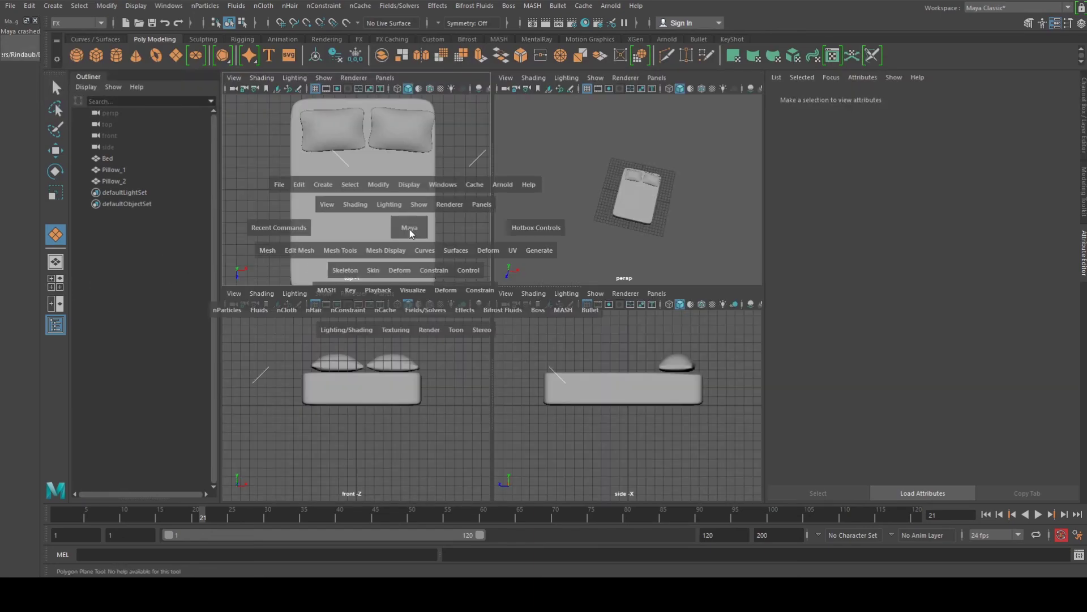
key("space")
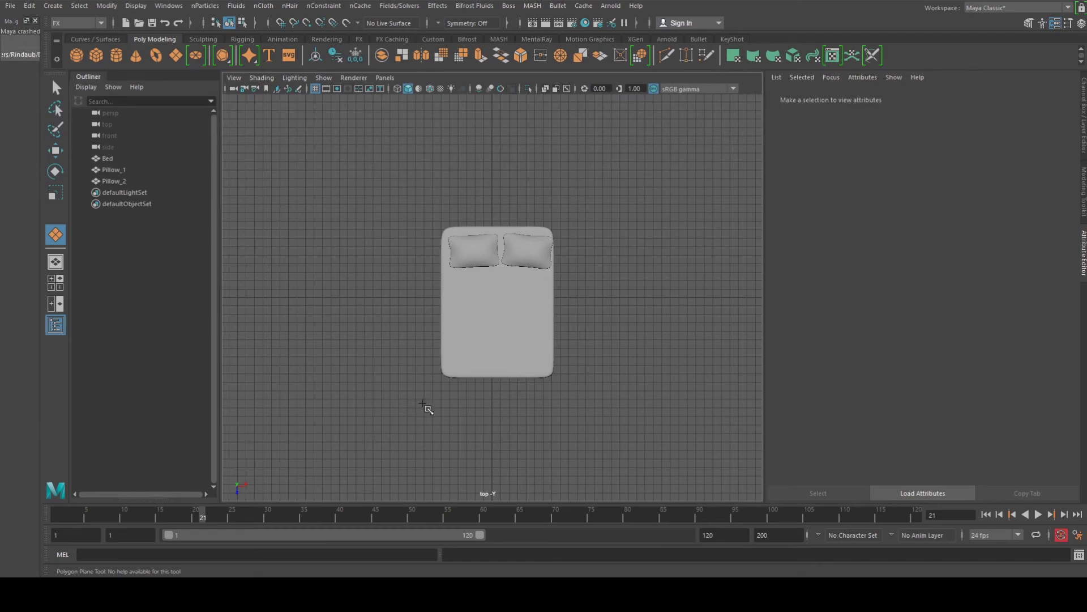
left_click_drag(421, 406, 579, 251)
Raise the plane above the mattress and pillows in the perspective view.
key("e")
left_click_drag(317, 291, 483, 240, "alt")
key("w")
left_click_drag(538, 317, 481, 295, "alt")
scroll(480, 295, "up", 4)
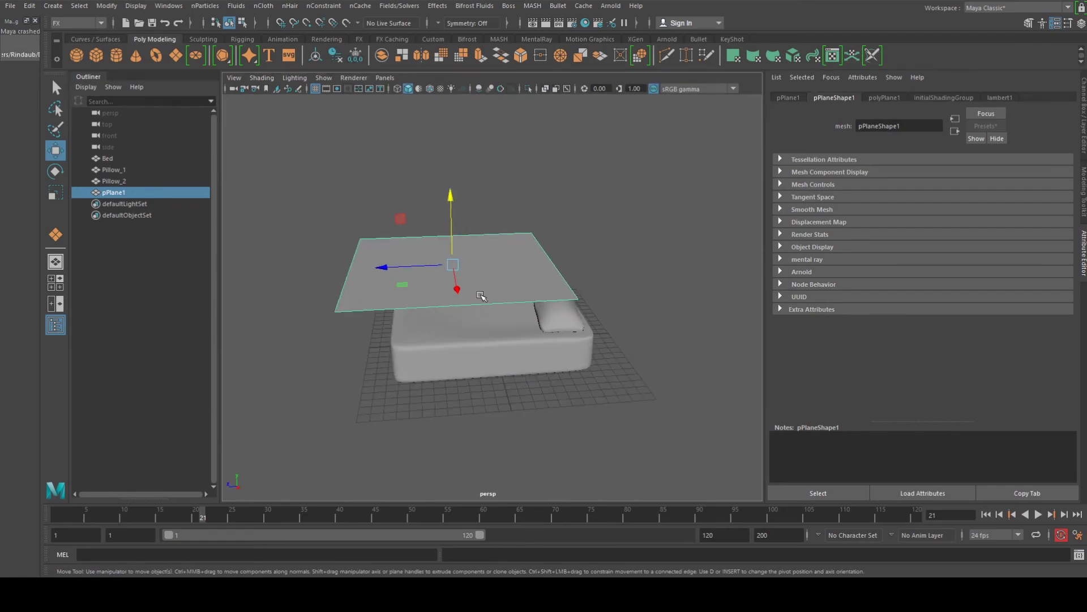
middle_click_drag(480, 296, 469, 285, "alt")
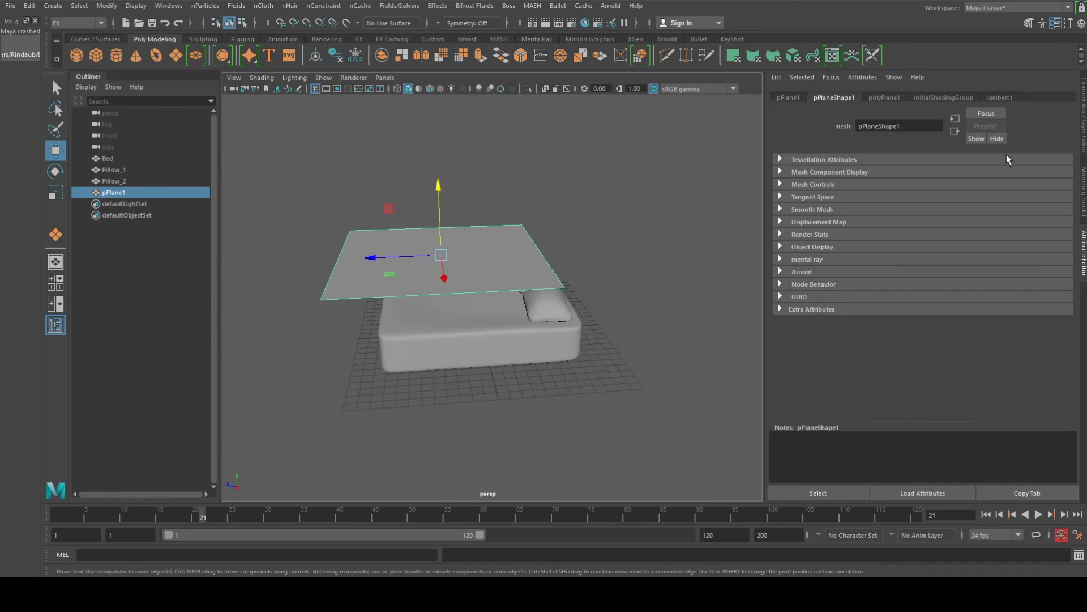
Set both the width and height subdivisions of the plane to 75.
left_click(1081, 23)
left_click(791, 228)
left_click_drag(1000, 254, 1005, 263)
middle_click_drag(303, 329, 1020, 319)
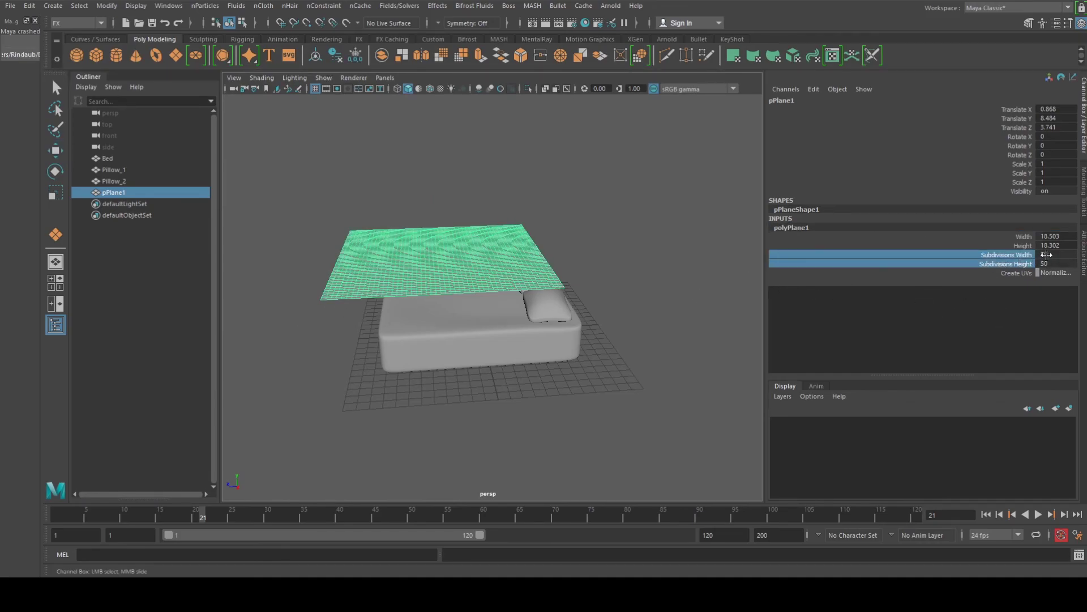
left_click(1047, 255)
left_click_drag(1041, 255, 1041, 264)
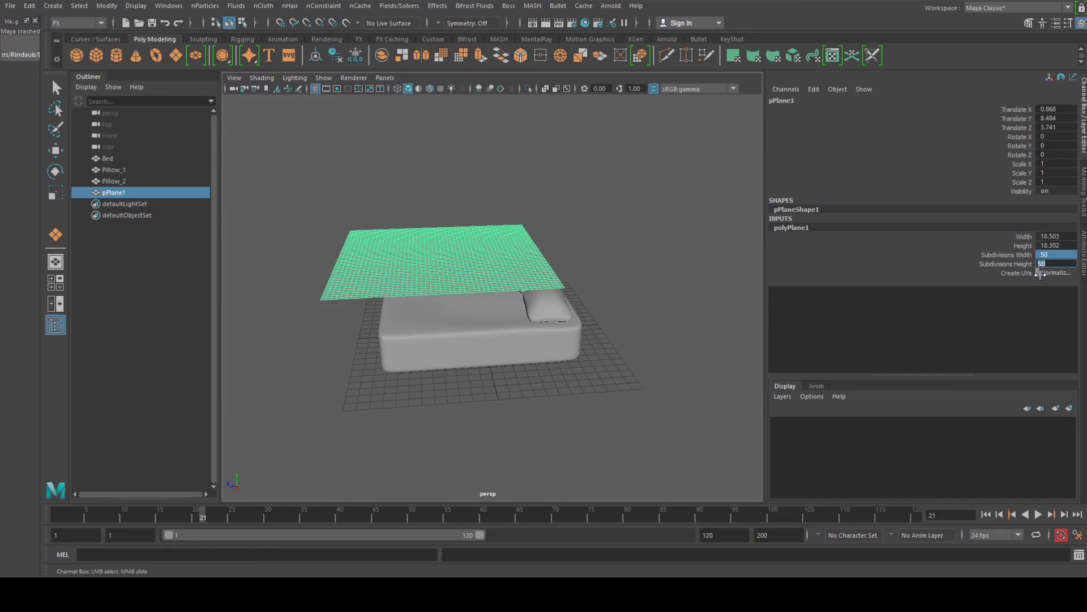
key("Return")
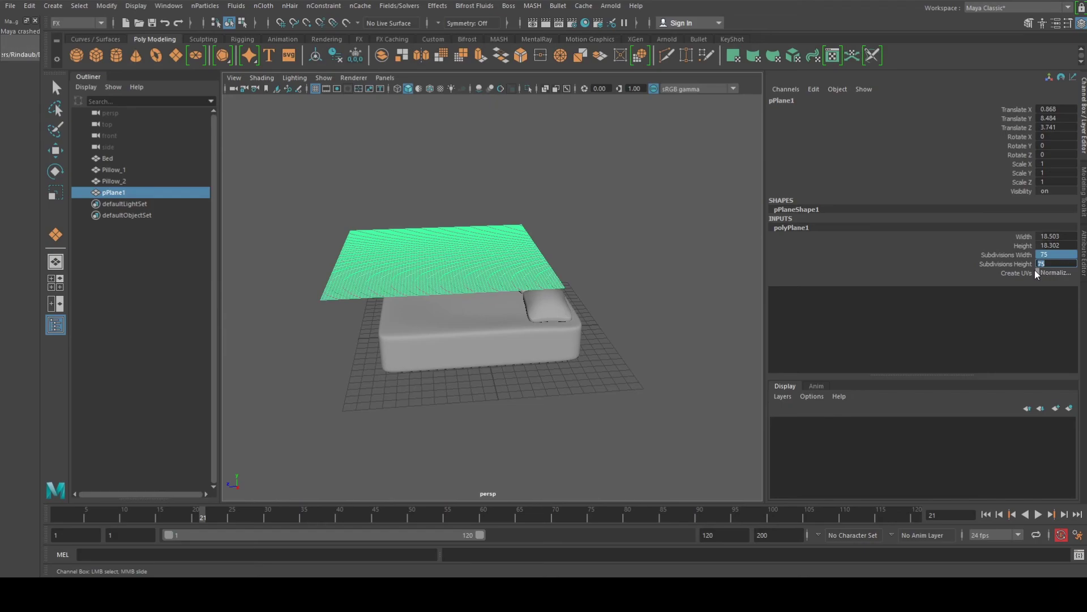
Lower the plane to about 6 units in Y so it hovers close above the mattress.
left_click(480, 164)
key("w")
left_click_drag(491, 252, 507, 273, "alt")
left_click(504, 277)
left_click_drag(450, 343, 406, 275, "alt")
left_click_drag(419, 154, 519, 298)
left_click(336, 186)
left_click(367, 272)
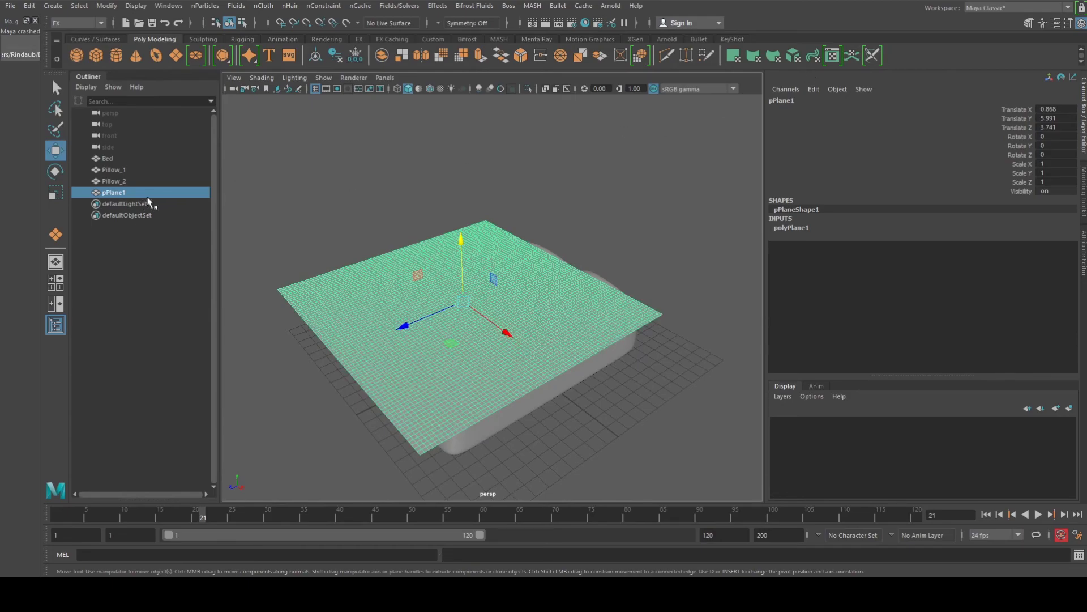
Rename the plane as Blanket.
left_click(1055, 23)
left_click(787, 98)
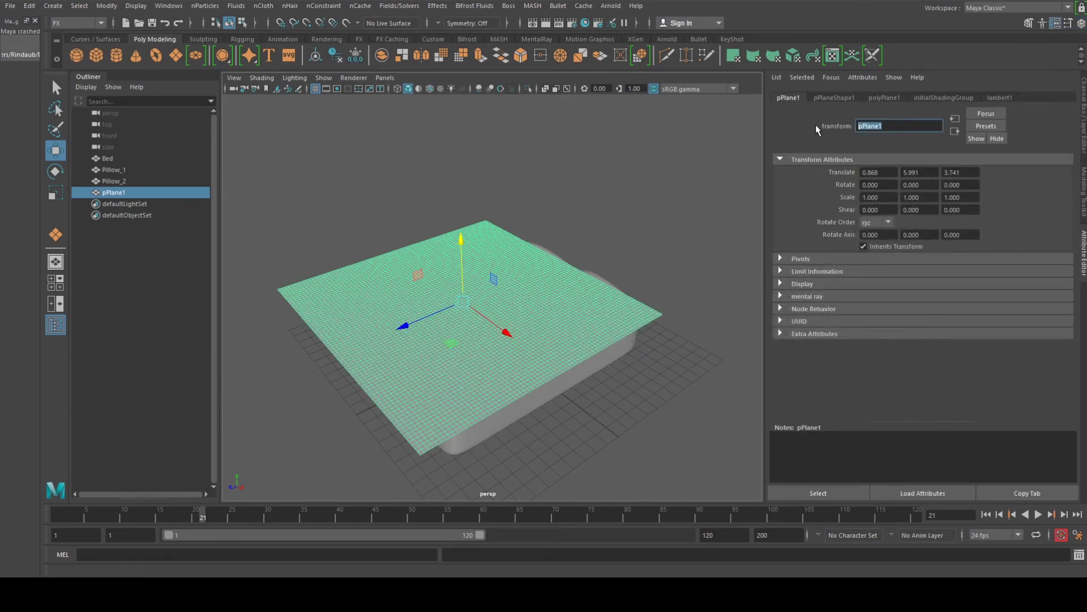
type("Blanket")
key("Return")
Reselect the blanket and convert it to an nCloth object.
left_click(504, 170)
left_click(523, 267)
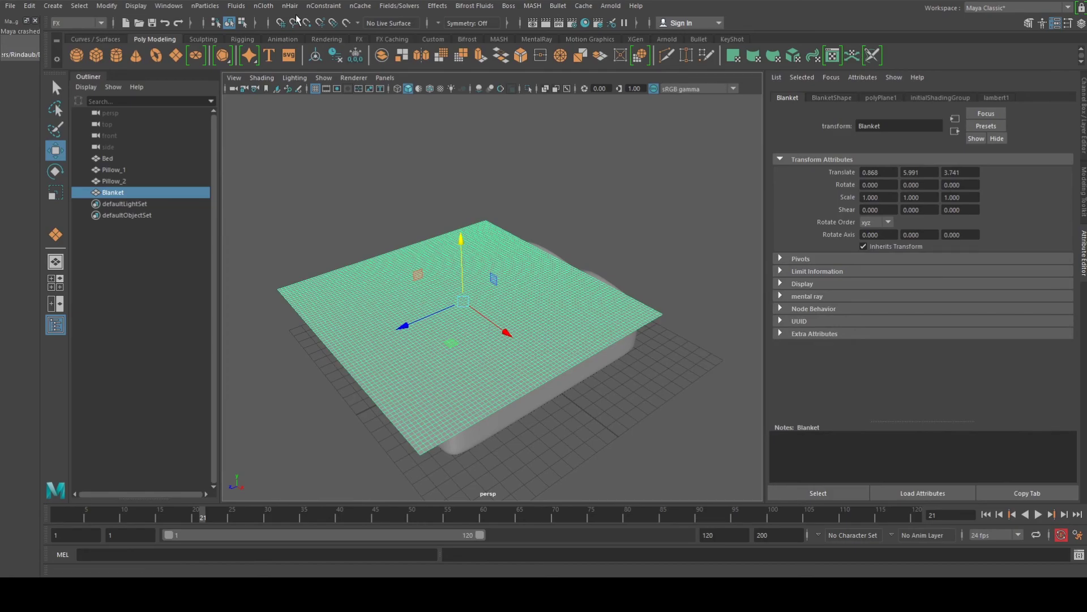
left_click(264, 6)
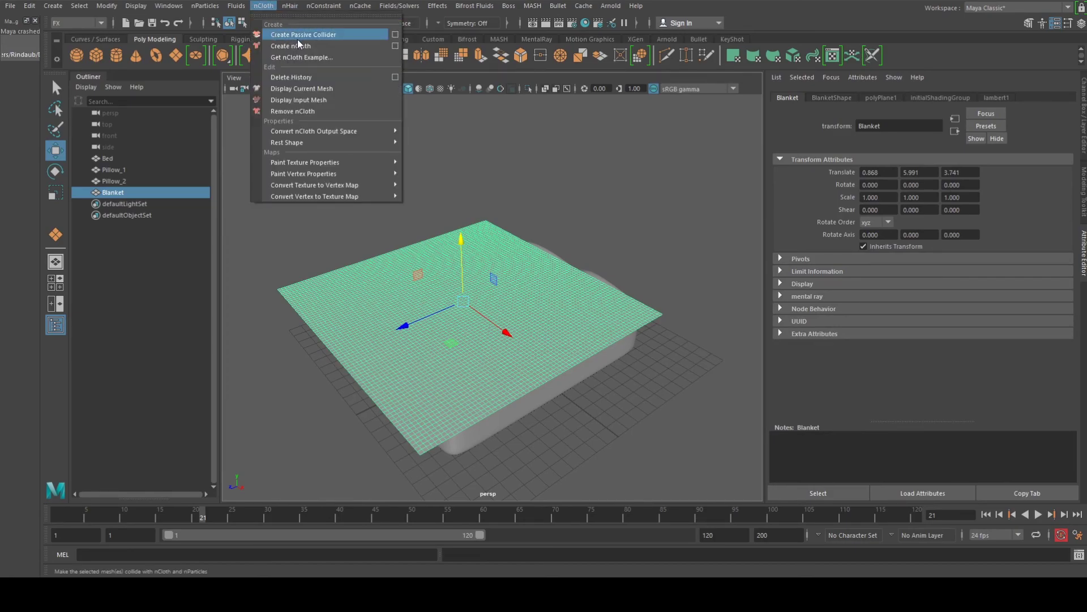
left_click(300, 46)
Play the blanket's cloth simulation from the first frame, stop it, and return to frame 1.
left_click_drag(552, 329, 475, 321, "alt")
scroll(489, 321, "down", 3)
left_click(58, 516)
left_click(1037, 514)
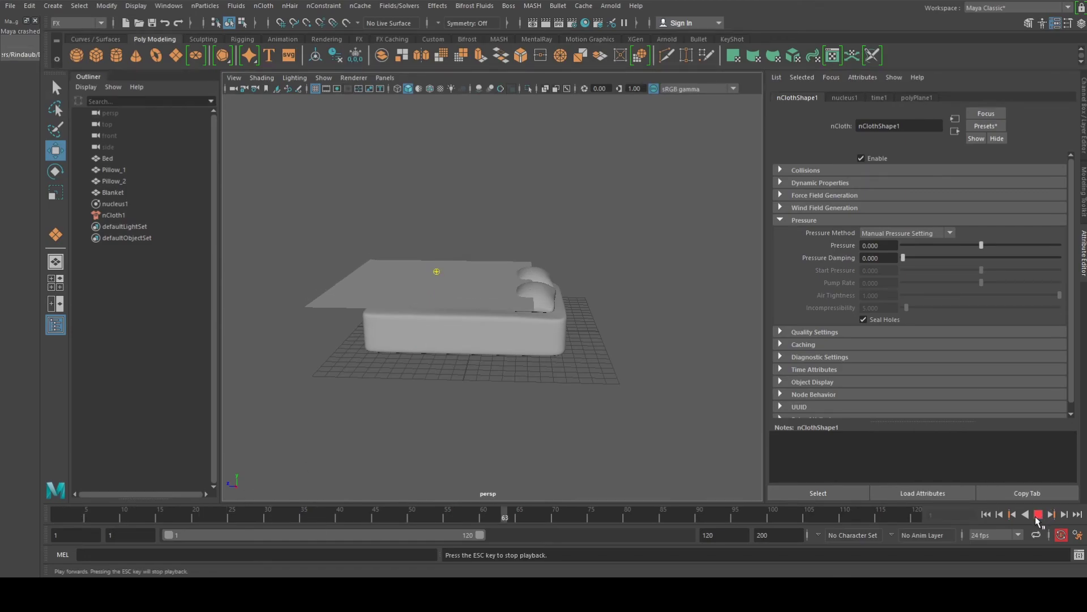
left_click(1037, 517)
left_click_drag(117, 516, 58, 515)
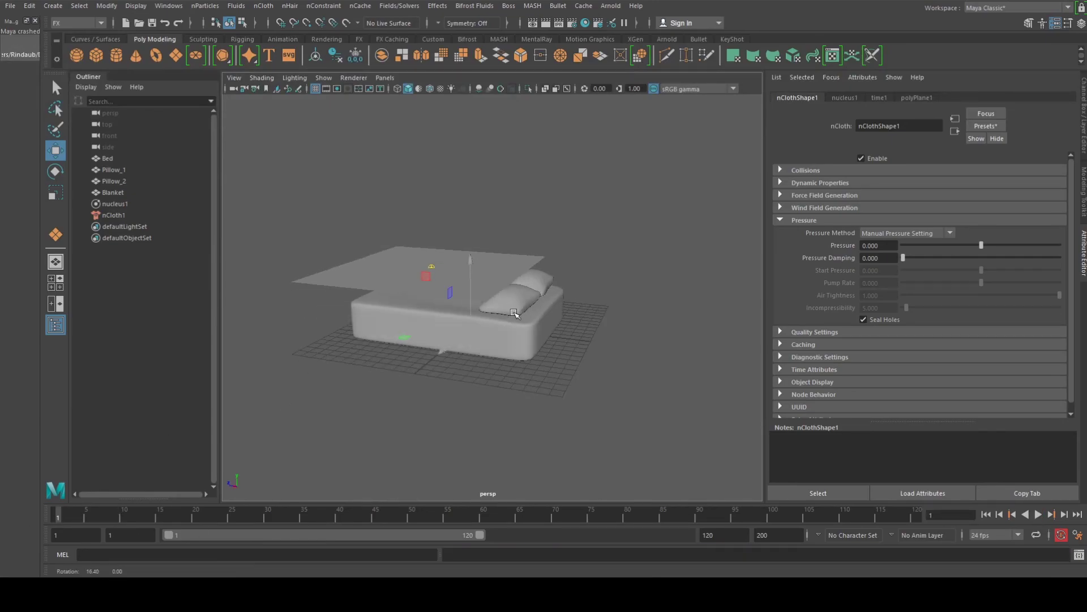
Make both pillows and the bed passive colliders for the blanket.
left_click(536, 304)
left_click(535, 283, "shift")
left_click(523, 340, "shift")
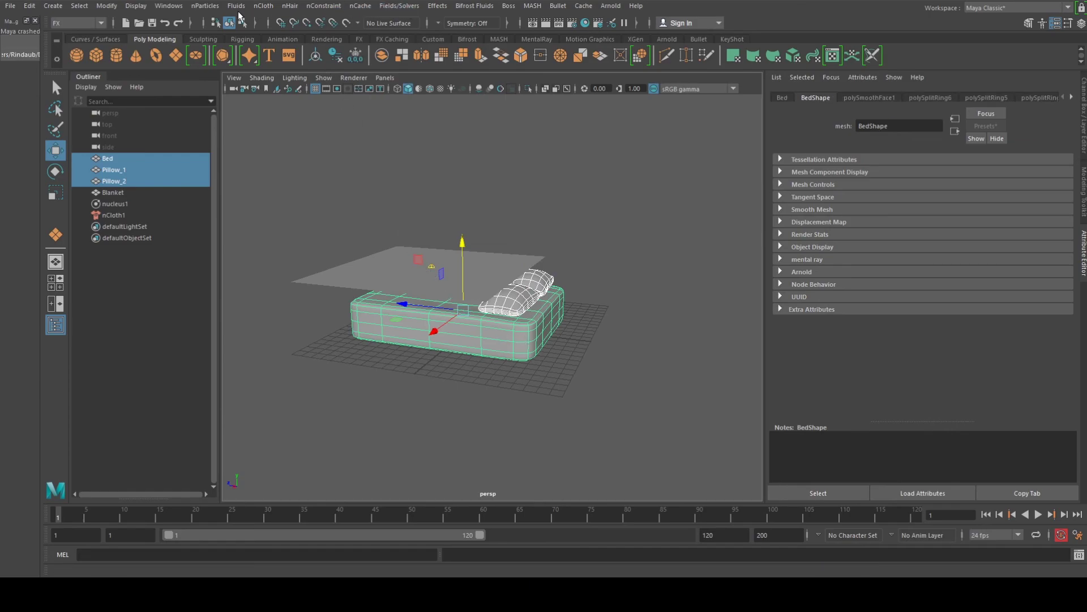
left_click(264, 6)
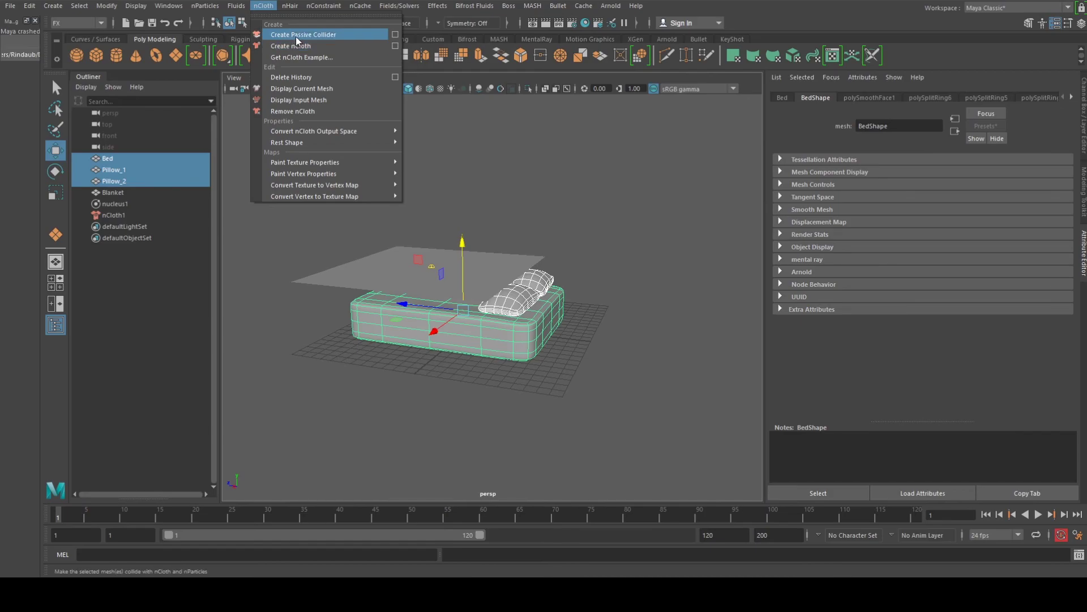
left_click(295, 34)
left_click(585, 255)
Rewind to frame 1 and play the simulation to test the blanket's collision with the bed and pillows.
left_click_drag(149, 517, 58, 517)
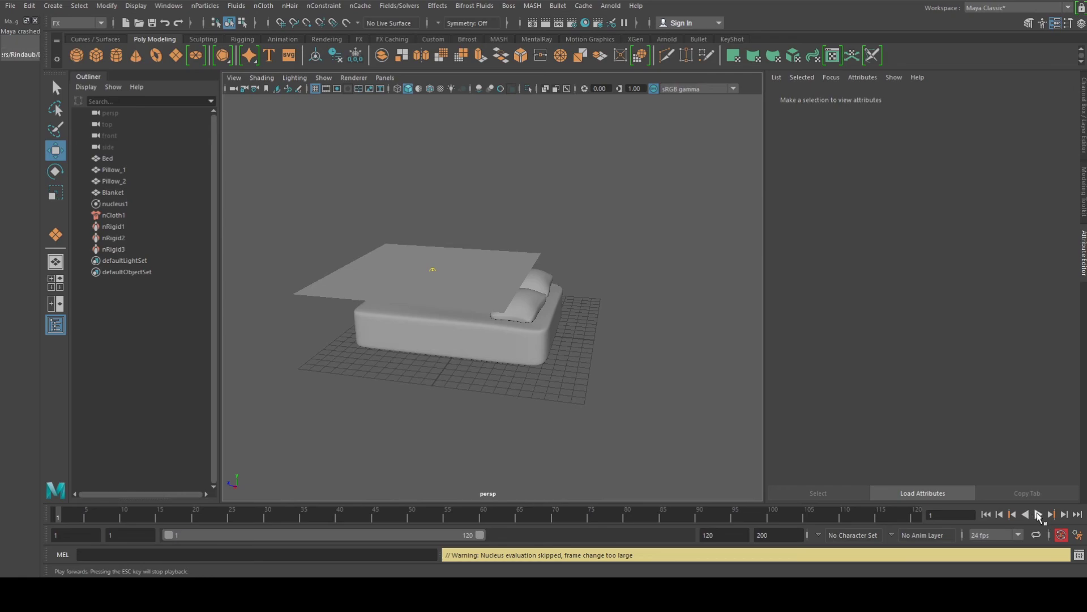
left_click(1039, 515)
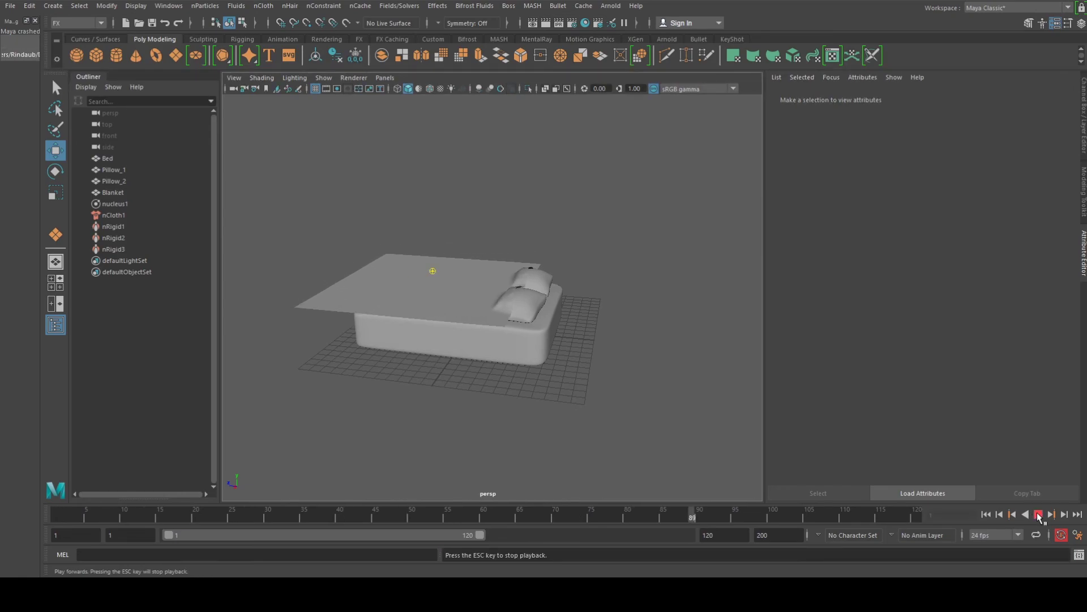
left_click(1039, 515)
Extend the playback range to end at frame 500.
double_click(715, 534)
type("500")
key("Return")
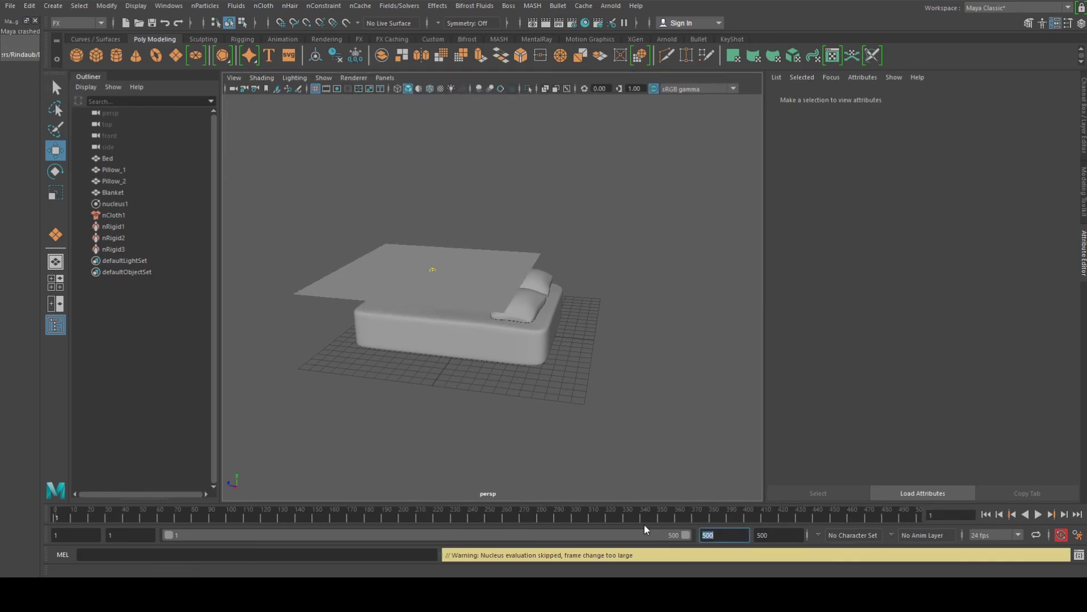
left_click(1026, 515)
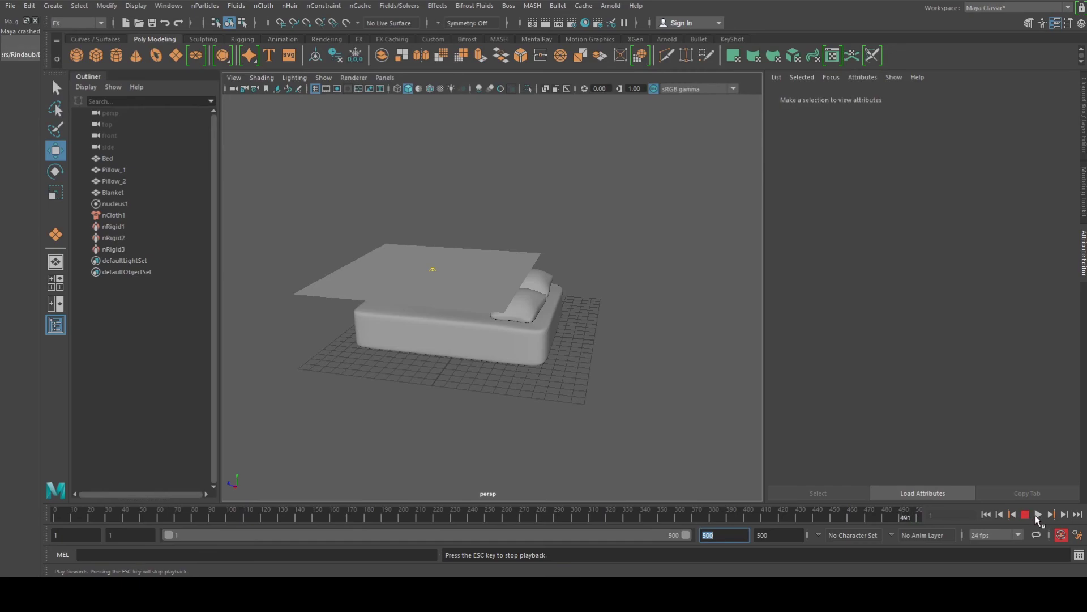
left_click(1039, 514)
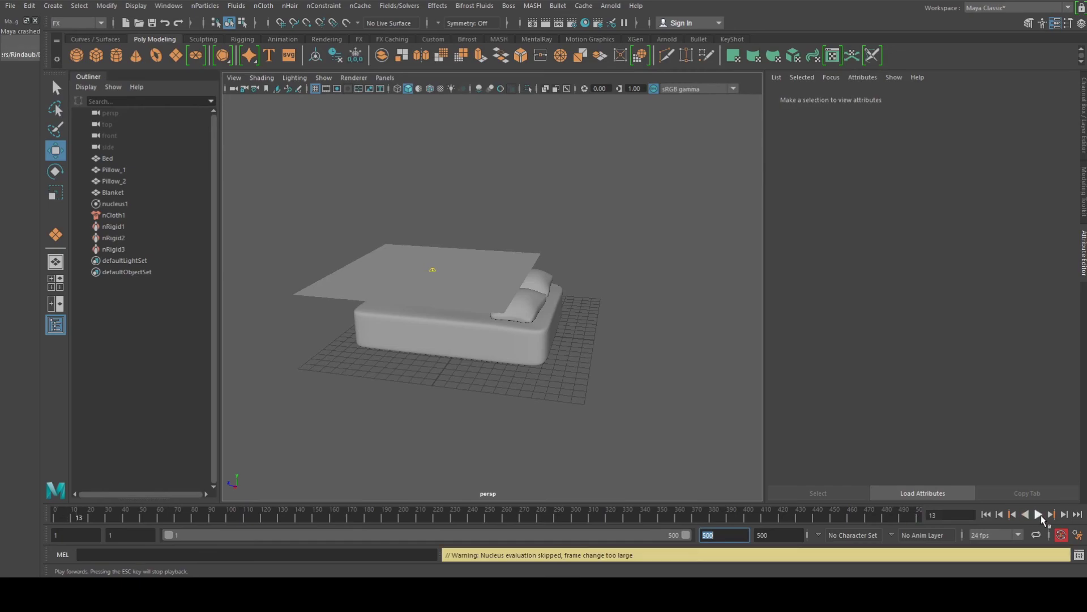
left_click(1039, 514)
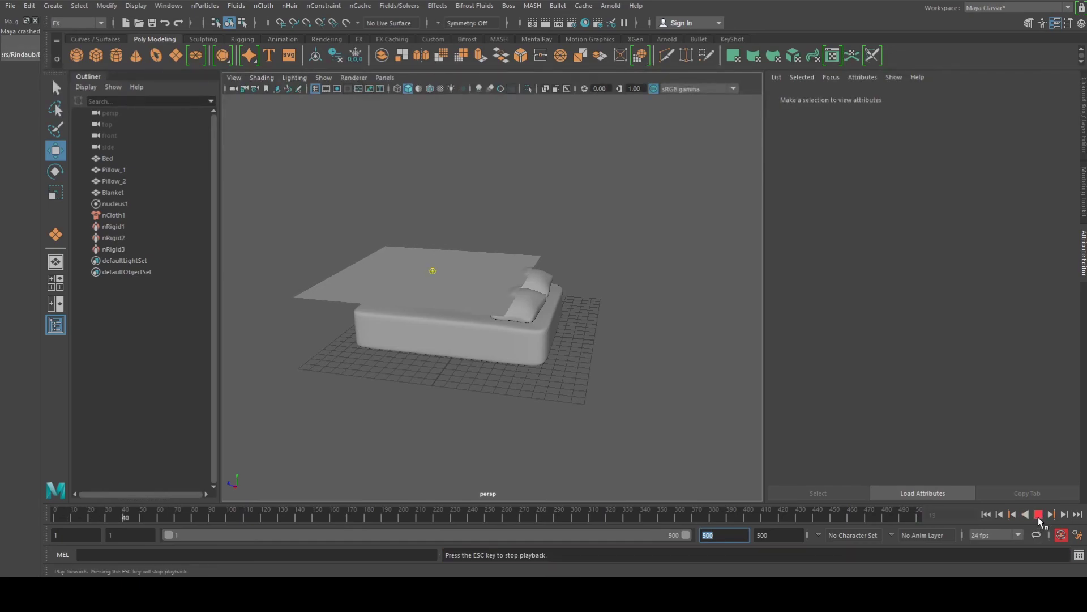
left_click(1038, 515)
left_click(986, 514)
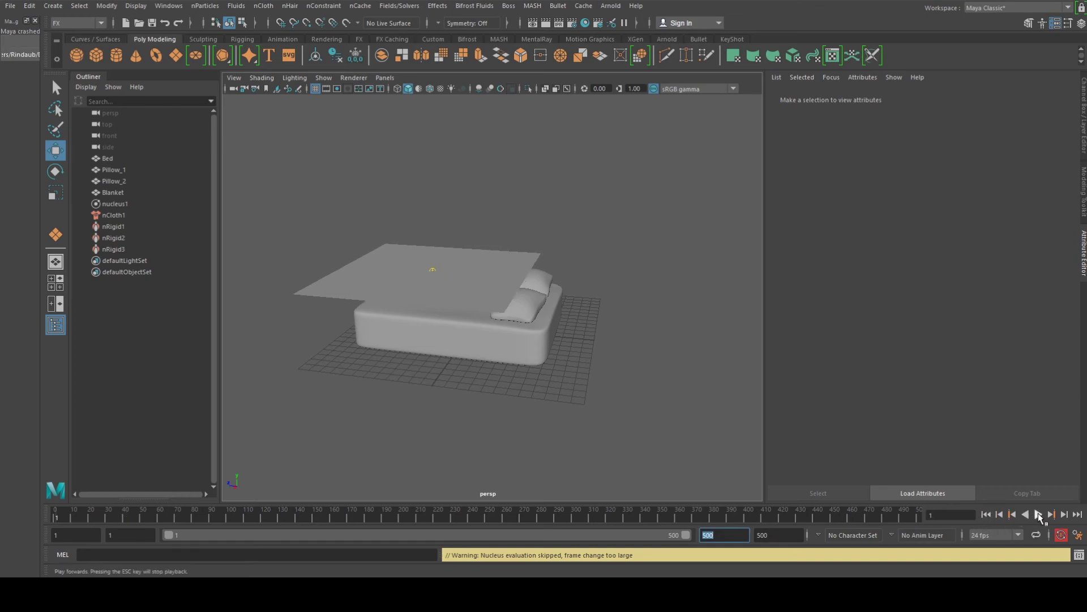
Play the simulation from frame 1 until the blanket drapes over the bed, stop at frame 388, and inspect the folds.
left_click(1039, 515)
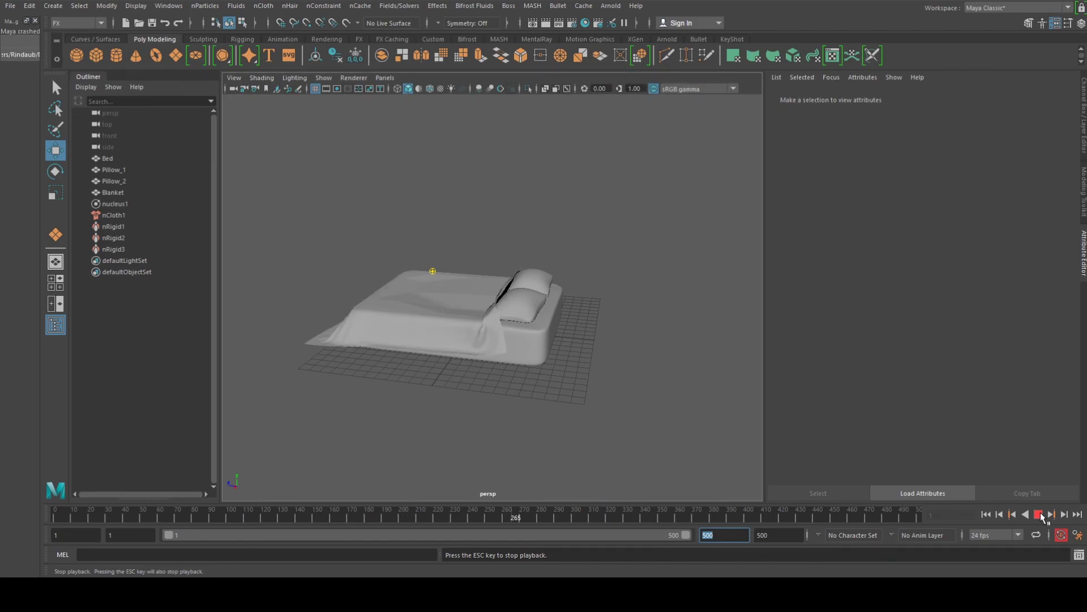
left_click_drag(555, 382, 553, 381, "alt")
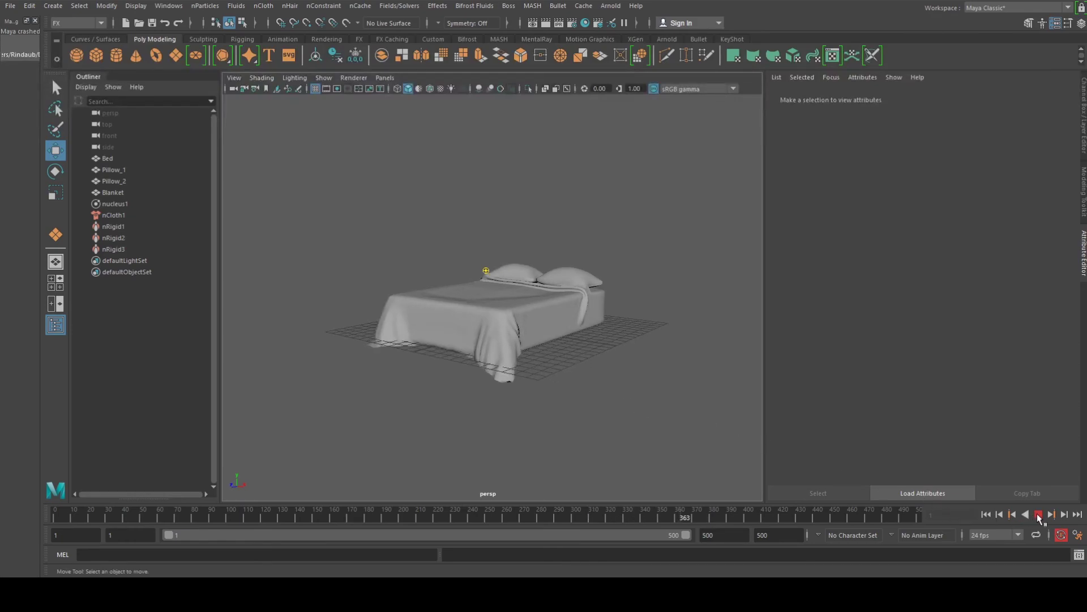
left_click(1038, 514)
left_click_drag(574, 334, 471, 323, "alt")
scroll(493, 369, "up", 5)
scroll(501, 333, "down", 5)
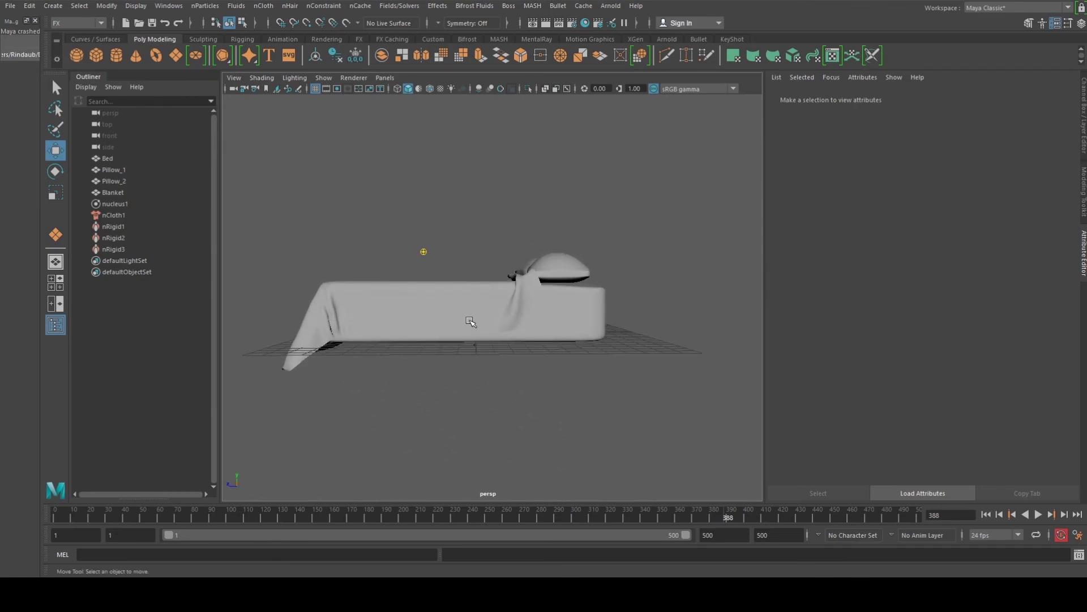
Duplicate the draped blanket and move the copy up, clear of the bed.
left_click(470, 322)
key("ctrl+d")
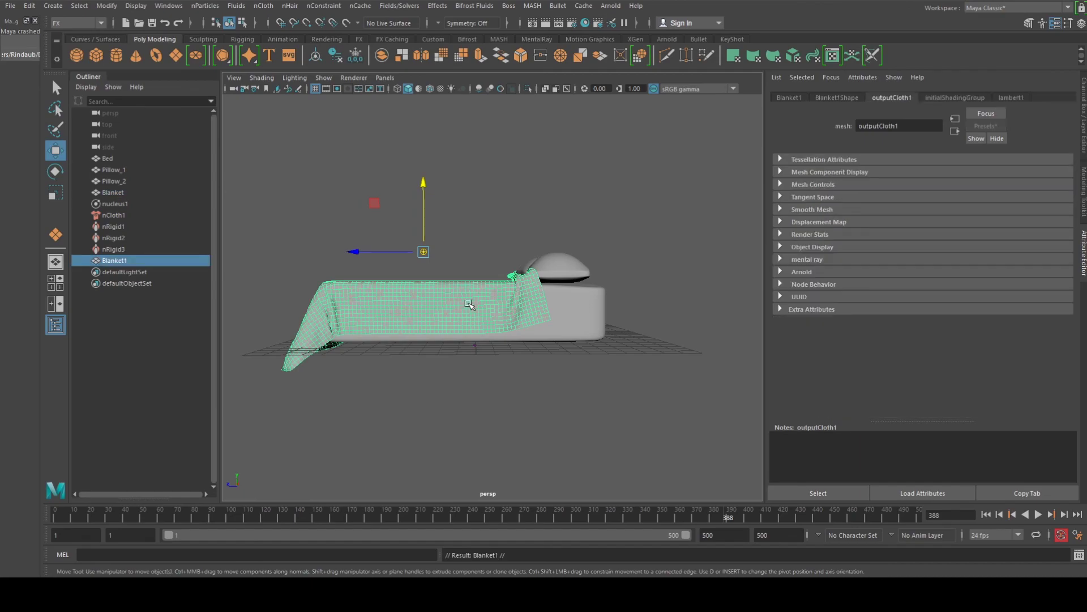
left_click_drag(437, 218, 436, 96, "alt")
left_click_drag(436, 274, 460, 265, "alt")
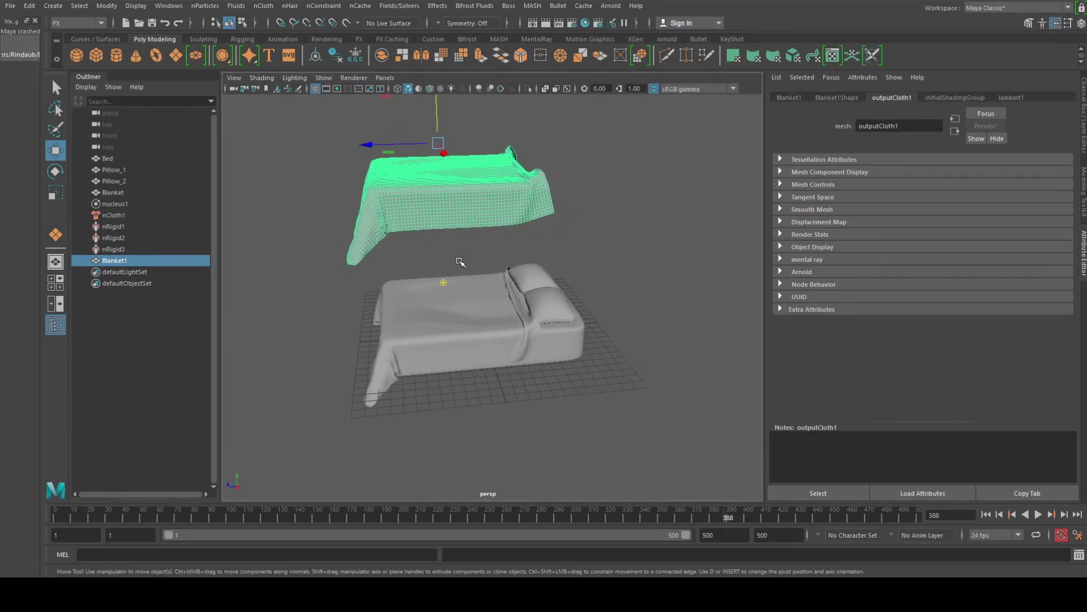
left_click_drag(530, 205, 265, 440, "alt")
Replay the simulation from frame 1, stop at frame 57, and examine how the blanket meets the pillows.
left_click_drag(115, 513, 55, 514)
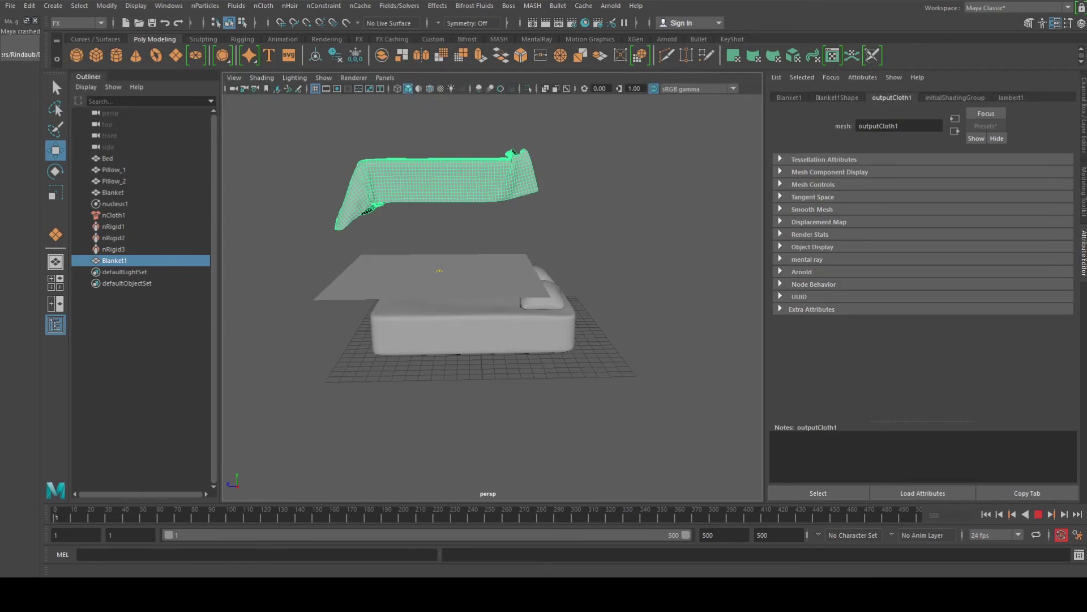
left_click(1041, 515)
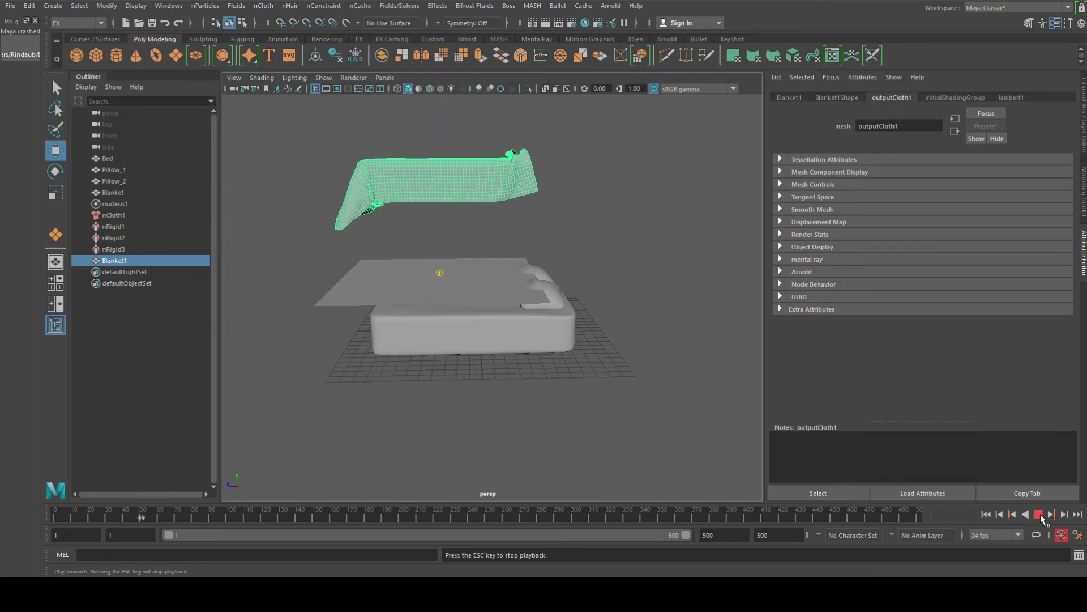
left_click(1039, 514)
scroll(615, 342, "up", 3)
left_click_drag(614, 342, 553, 332, "alt")
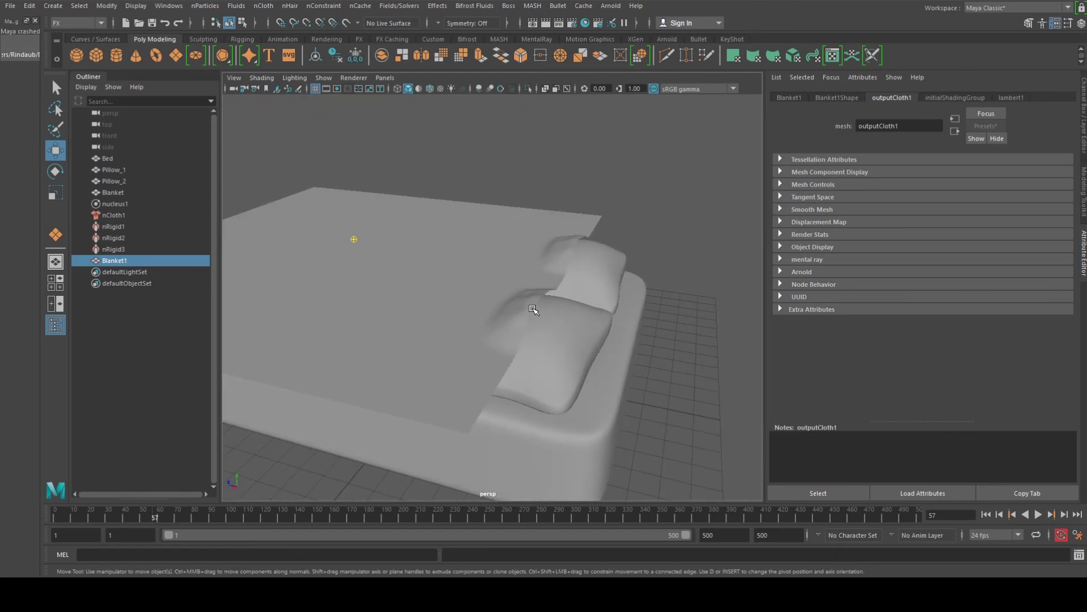
Duplicate the simulated blanket at frame 57 and raise the copy above the original.
left_click(113, 192)
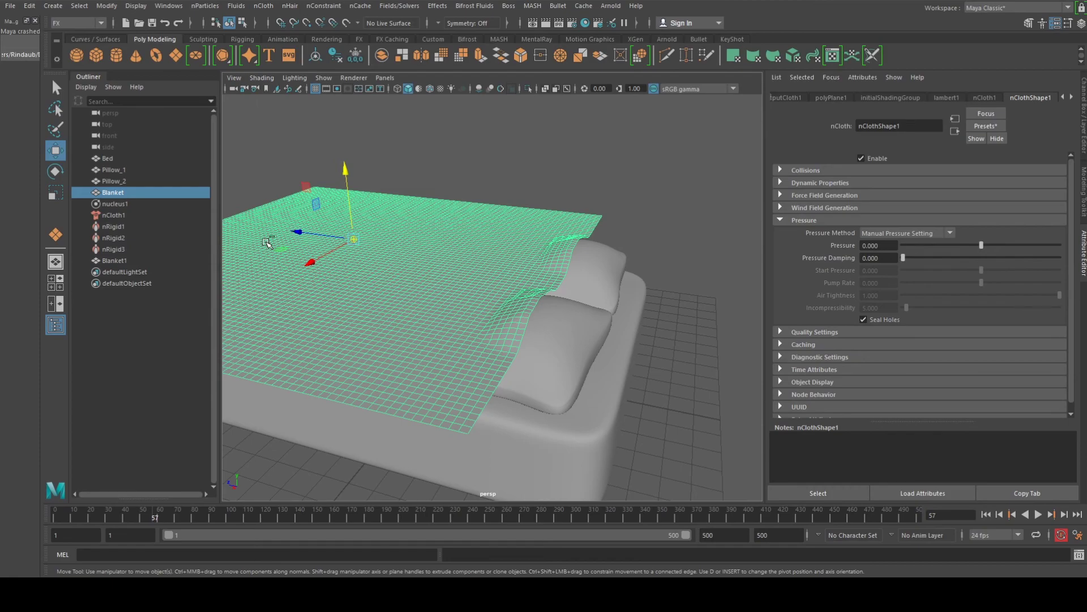
key("ctrl+d")
middle_click_drag(266, 242, 279, 227)
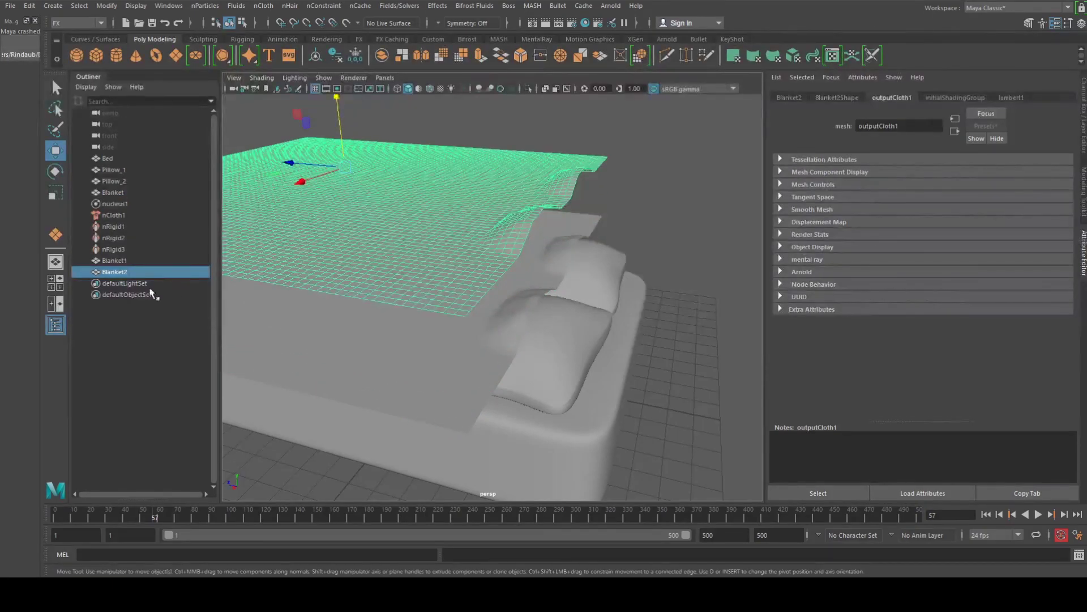
Delete the original blanket together with its nucleus and nCloth nodes.
left_click_drag(383, 372, 431, 274, "alt")
left_click(431, 274)
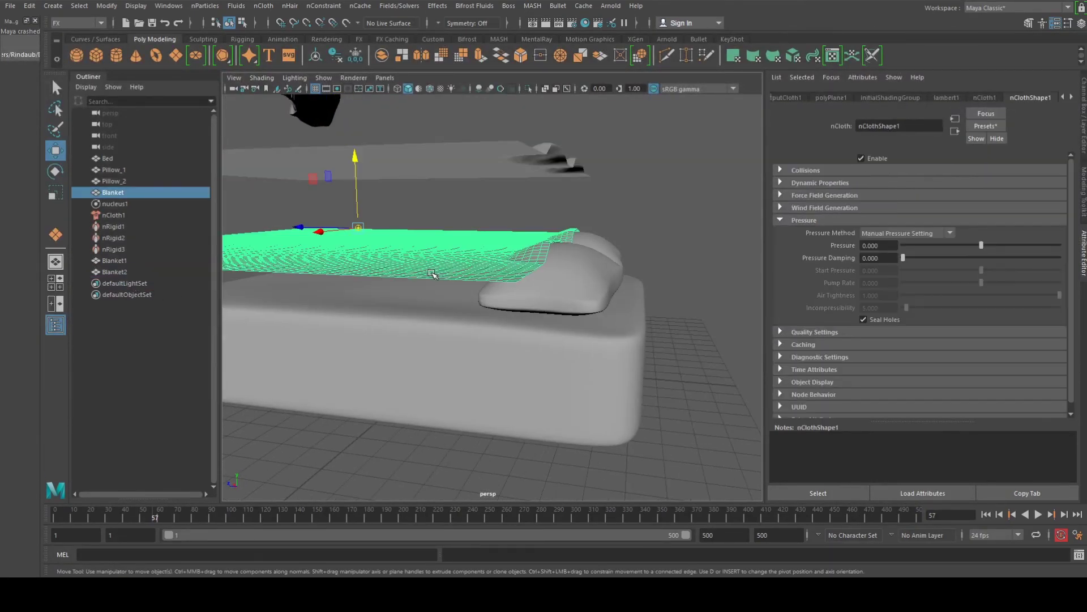
left_click(121, 214, "shift")
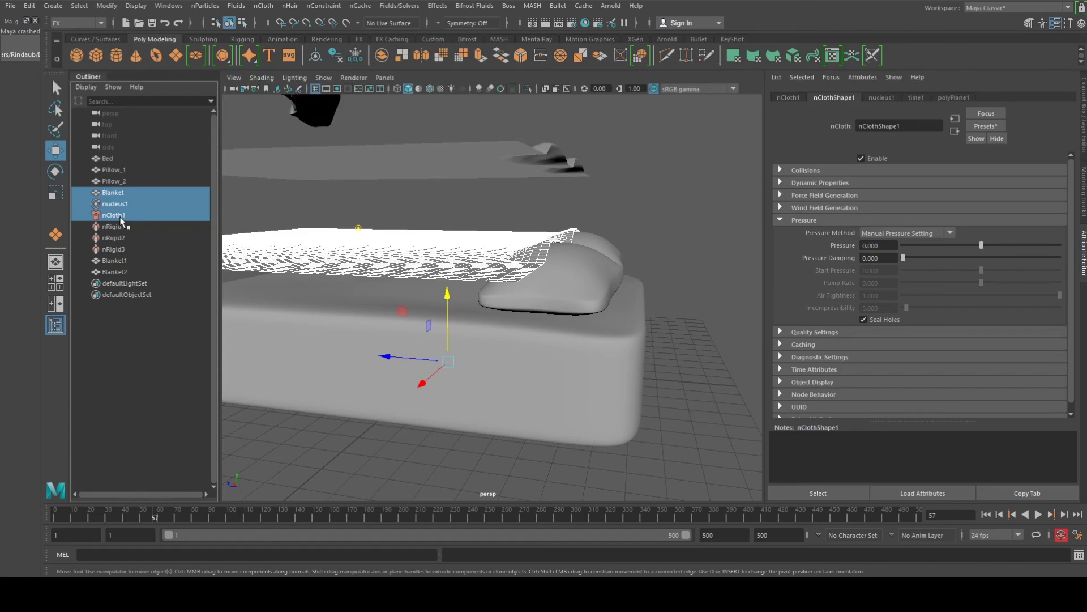
key("Delete")
Lower the new blanket copy straight down until it rests over the pillows.
left_click(468, 165)
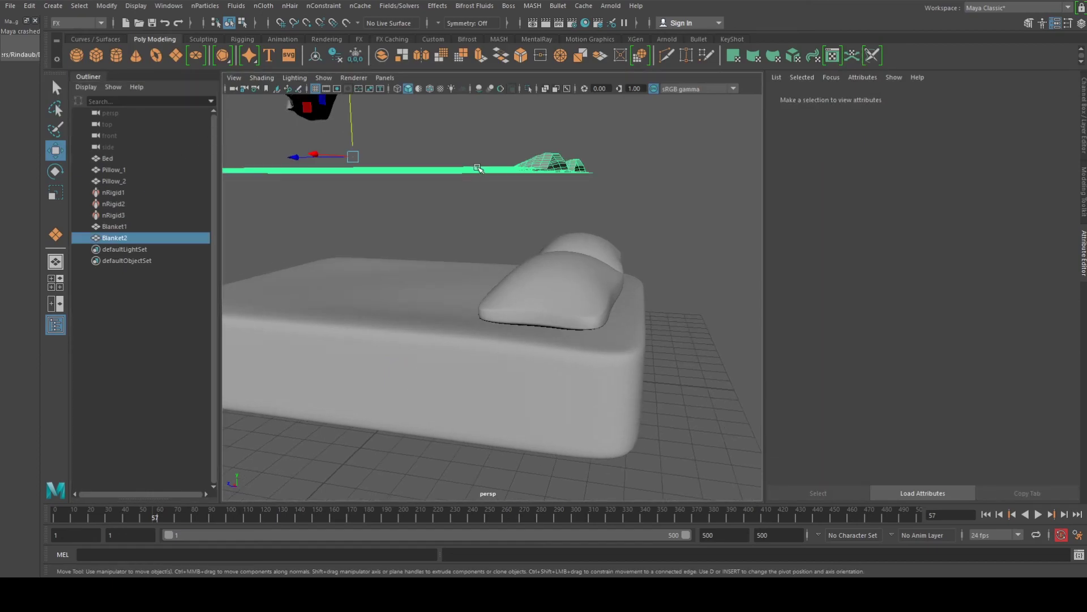
left_click_drag(355, 115, 356, 192)
left_click_drag(544, 193, 474, 316, "alt")
Select the vertices of the lowered blanket along its edge where it lies over both pillows.
scroll(494, 289, "up", 5)
right_click_drag(483, 213, 436, 210)
left_click_drag(484, 263, 541, 261, "alt")
left_click_drag(579, 195, 618, 238)
left_click_drag(619, 237, 557, 281, "alt")
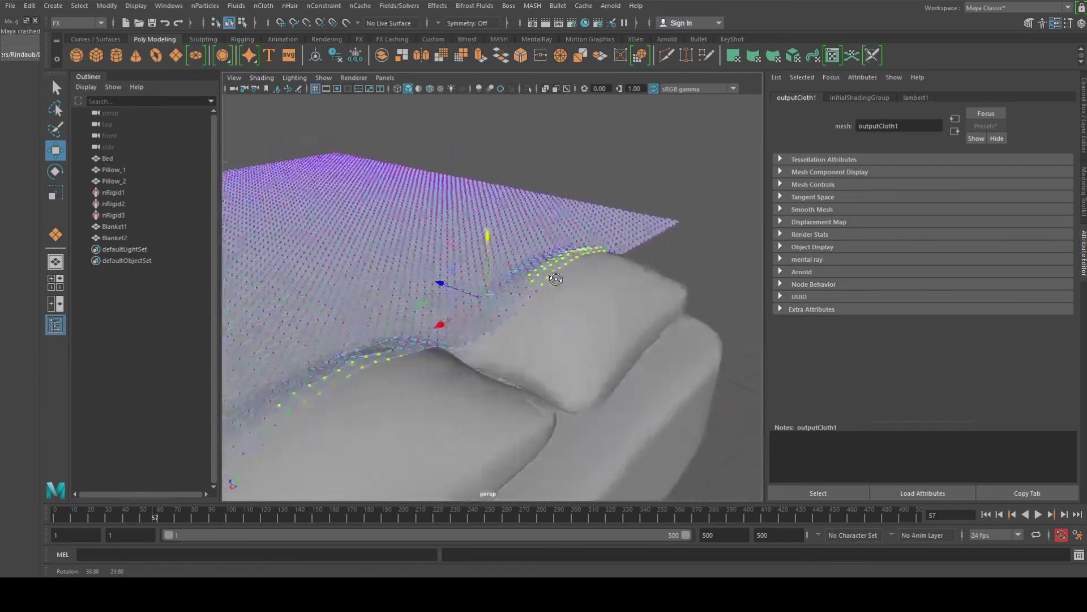
left_click_drag(373, 344, 385, 348, "alt")
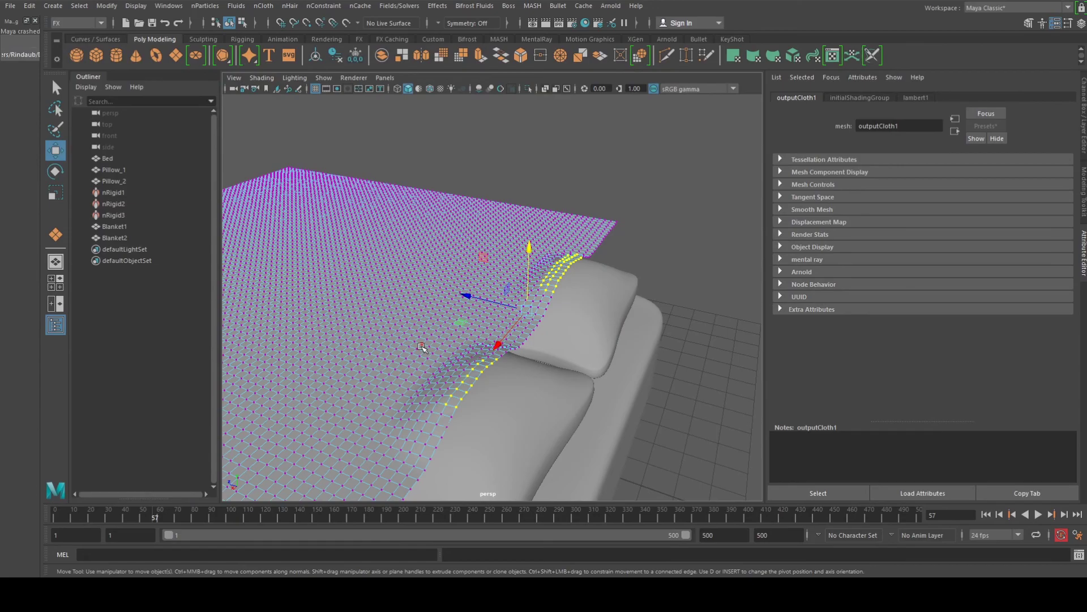
right_click_drag(567, 342, 428, 334, "alt")
left_click_drag(428, 335, 458, 329, "alt")
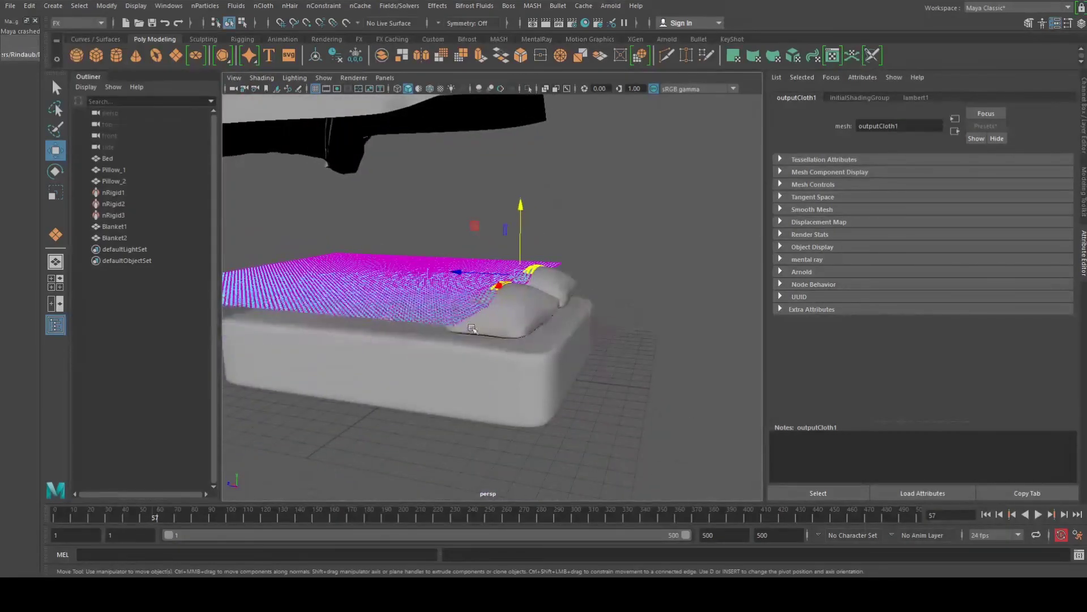
left_click_drag(499, 274, 523, 297, "alt")
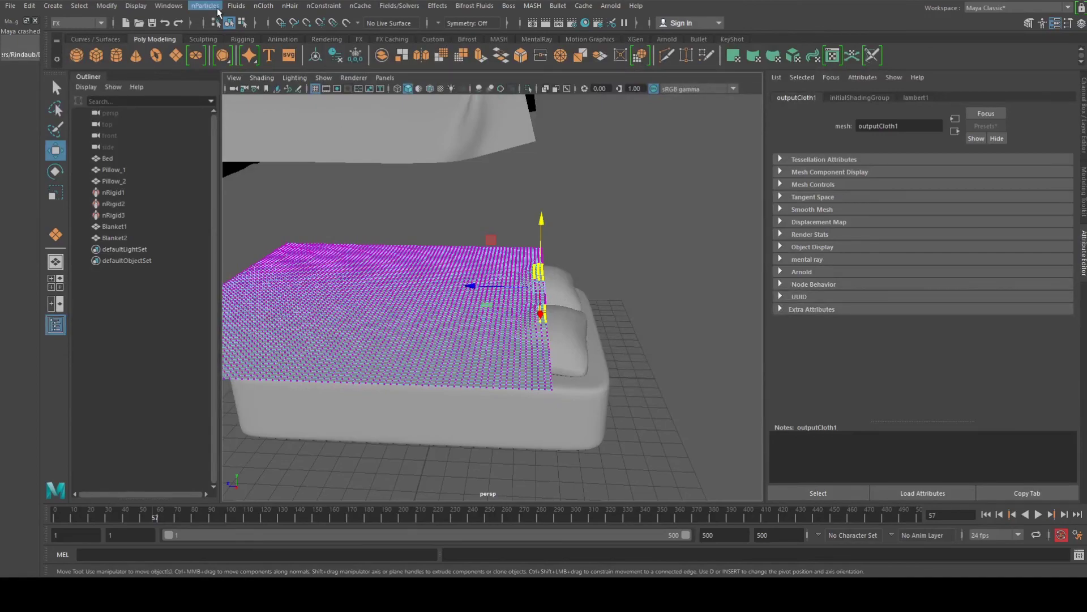
Try to apply a Transform Constraint to the selected blanket vertices.
left_click(264, 5)
mouse_move(318, 6)
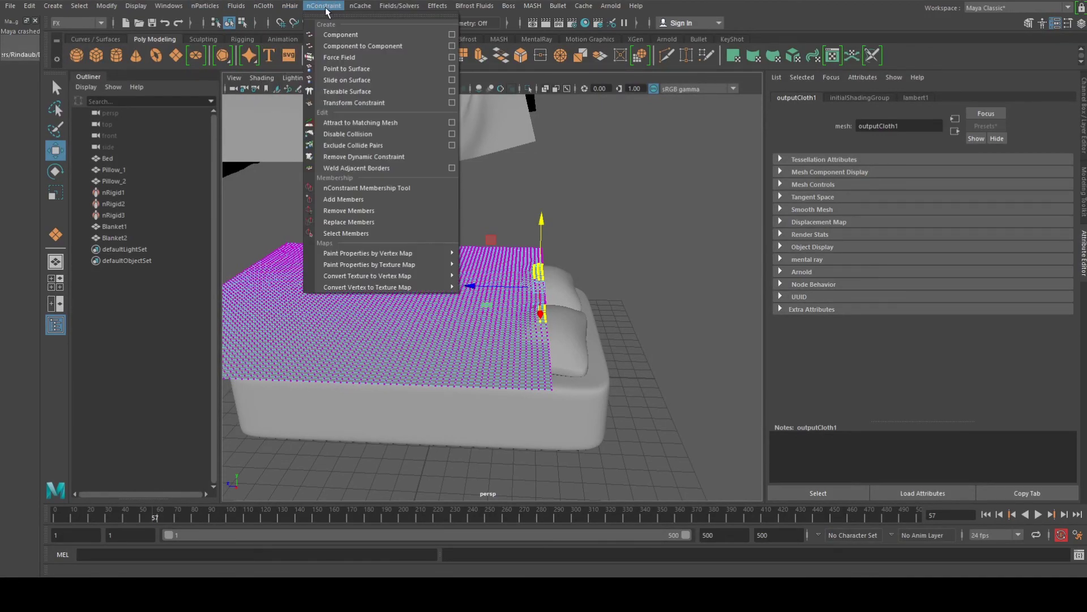
left_click(351, 102)
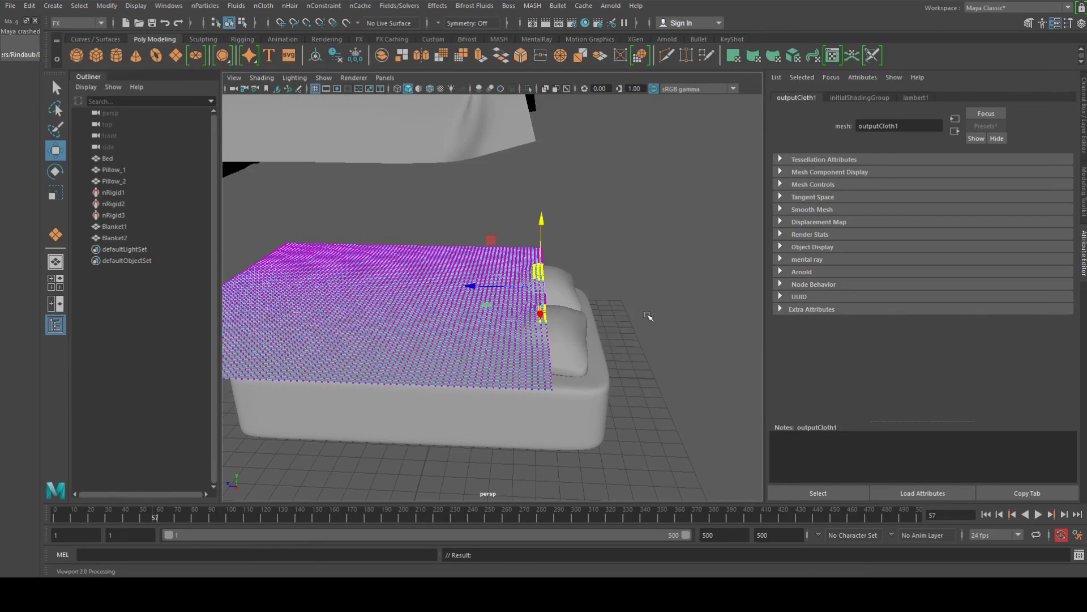
Return the blanket copy to object mode and make it an nCloth.
right_click_drag(433, 213, 473, 205)
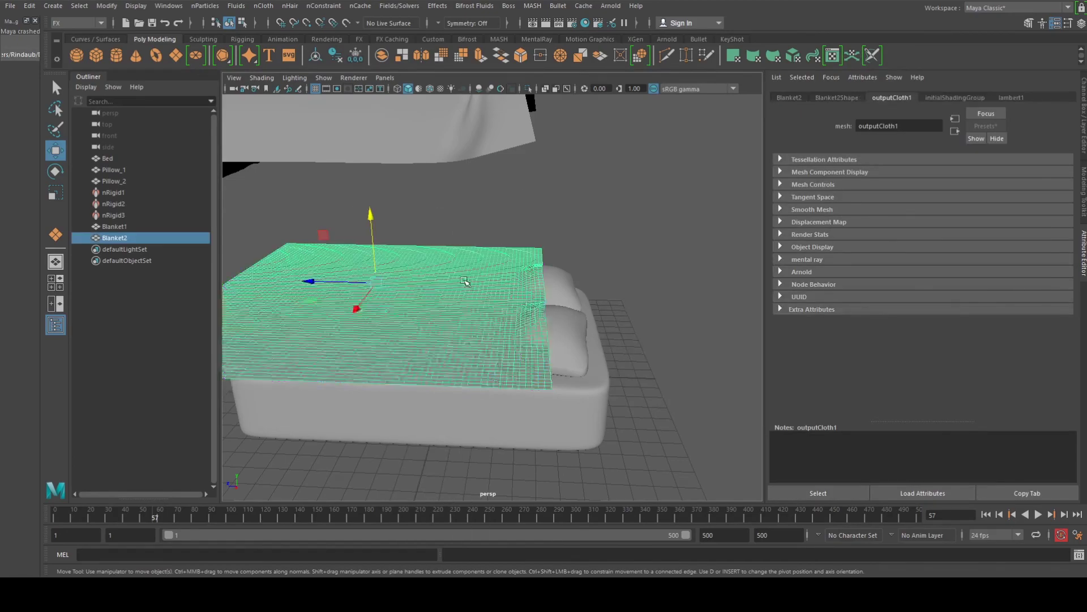
left_click(264, 6)
left_click(283, 46)
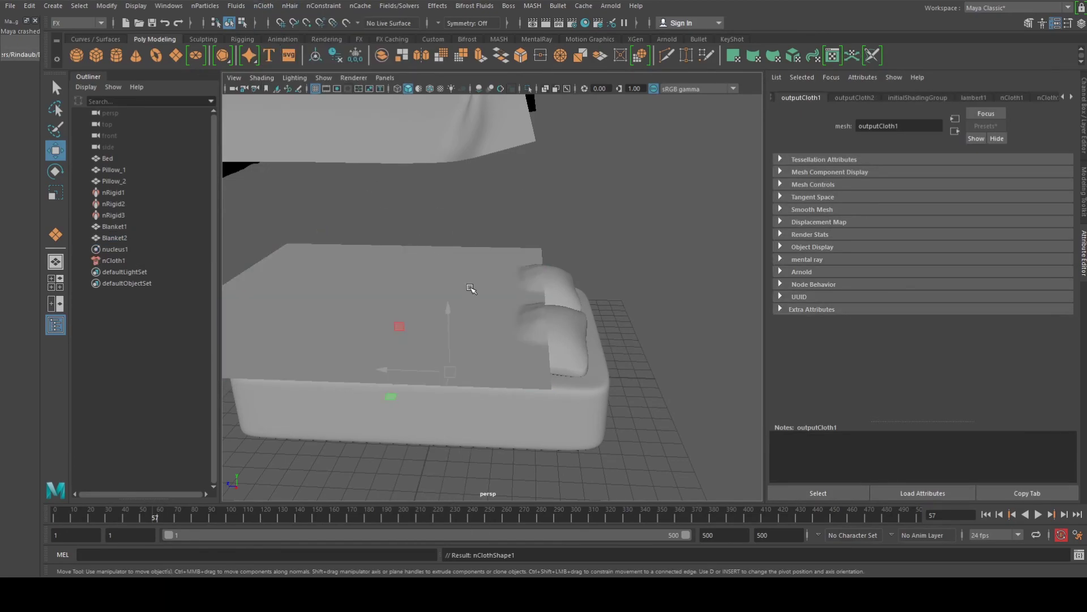
Play the simulation to about frame 69, return to frame 1, and undo the blanket's nCloth creation.
left_click(1038, 514)
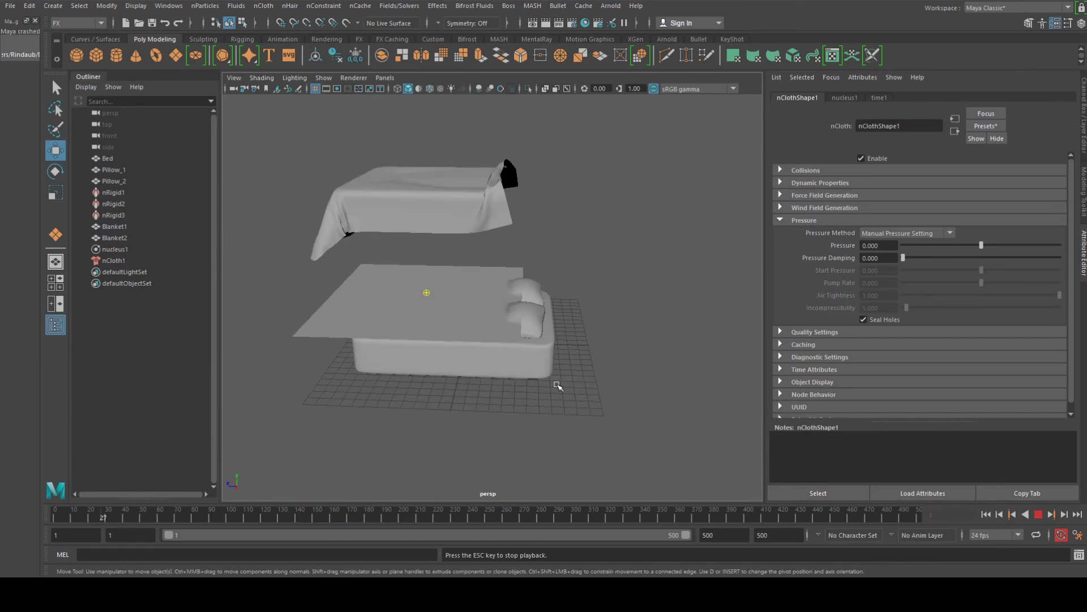
scroll(563, 388, "up", 5)
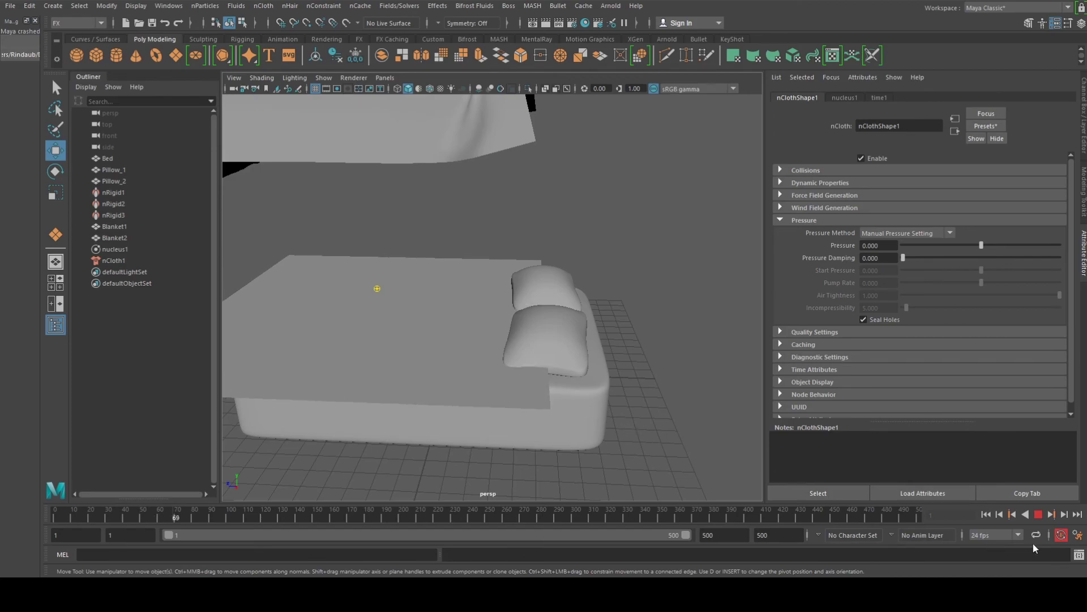
key("Escape")
left_click_drag(172, 521, 9, 523)
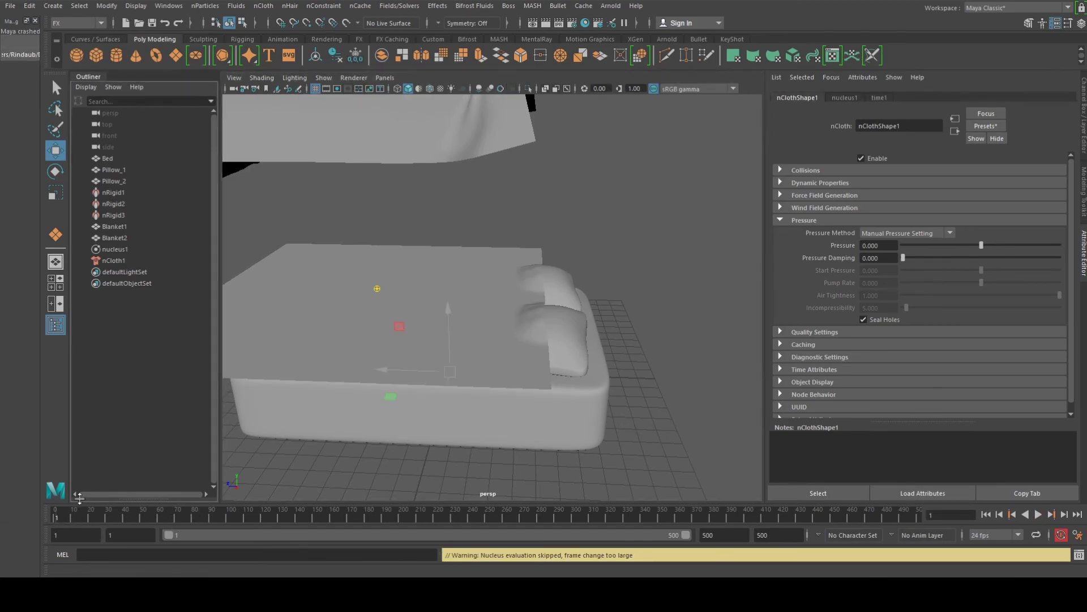
key("ctrl+z")
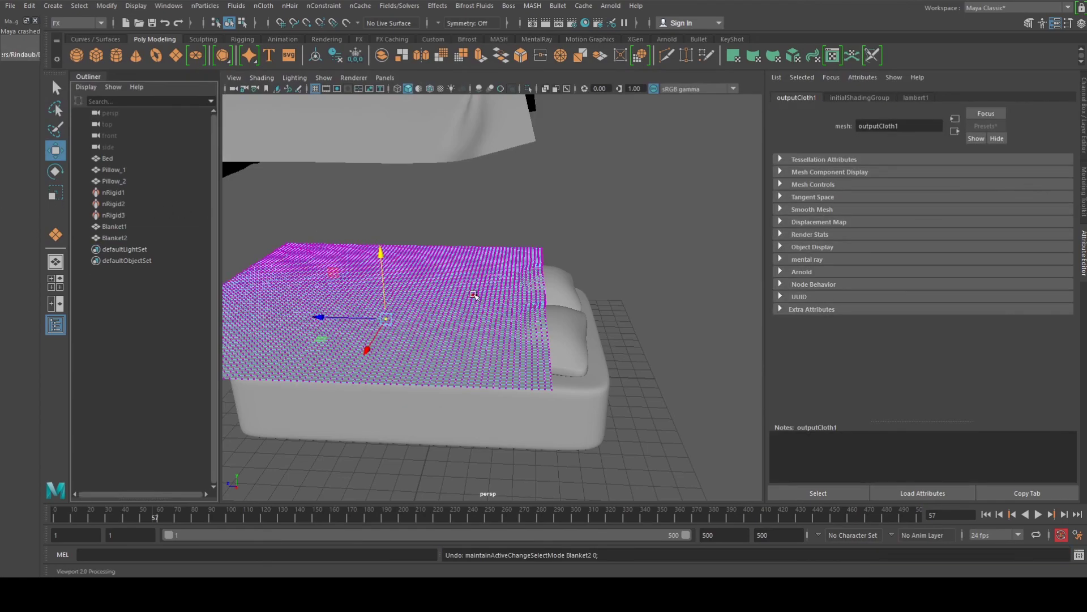
Leave vertex mode on the blanket and delete the nRigid1, nRigid2 and nRigid3 collider nodes.
left_click_drag(499, 310, 374, 295, "alt")
right_click_drag(446, 284, 499, 199)
left_click(481, 238)
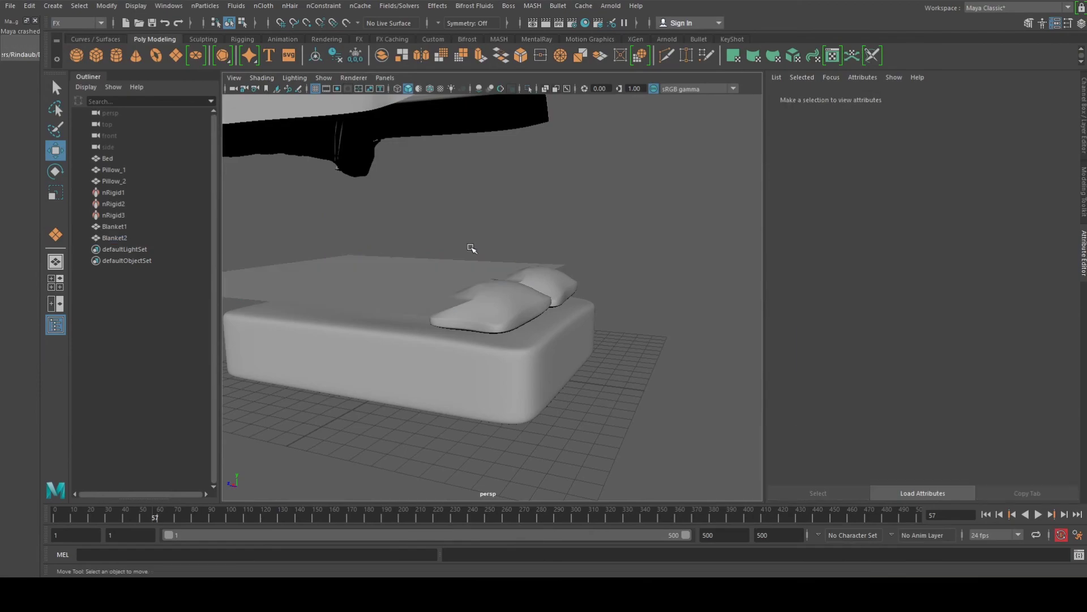
left_click_drag(480, 238, 407, 283, "alt")
left_click(350, 273)
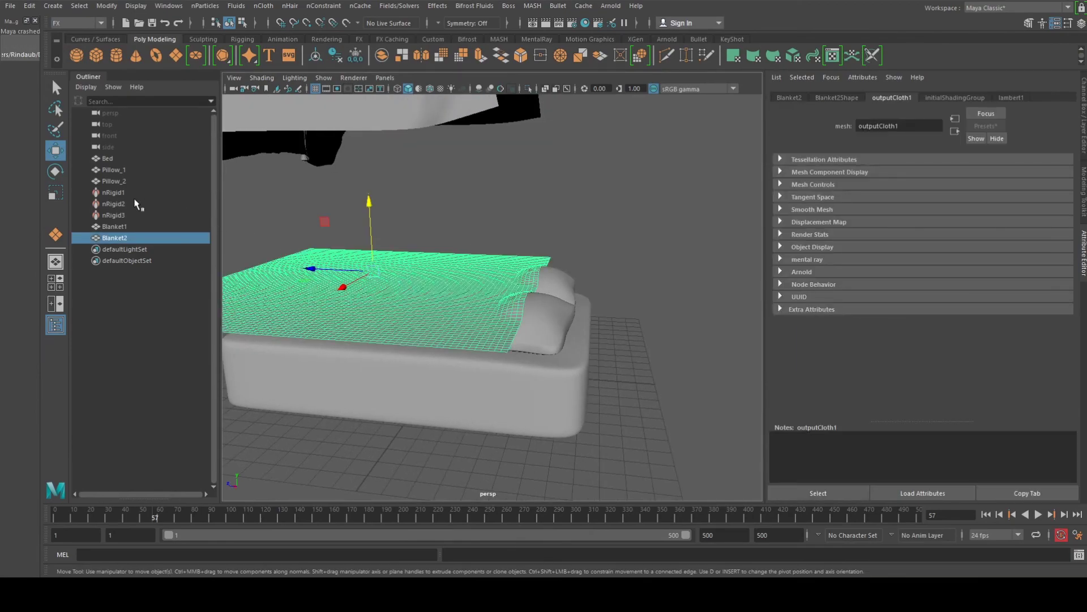
left_click(113, 193)
left_click(116, 215, "shift")
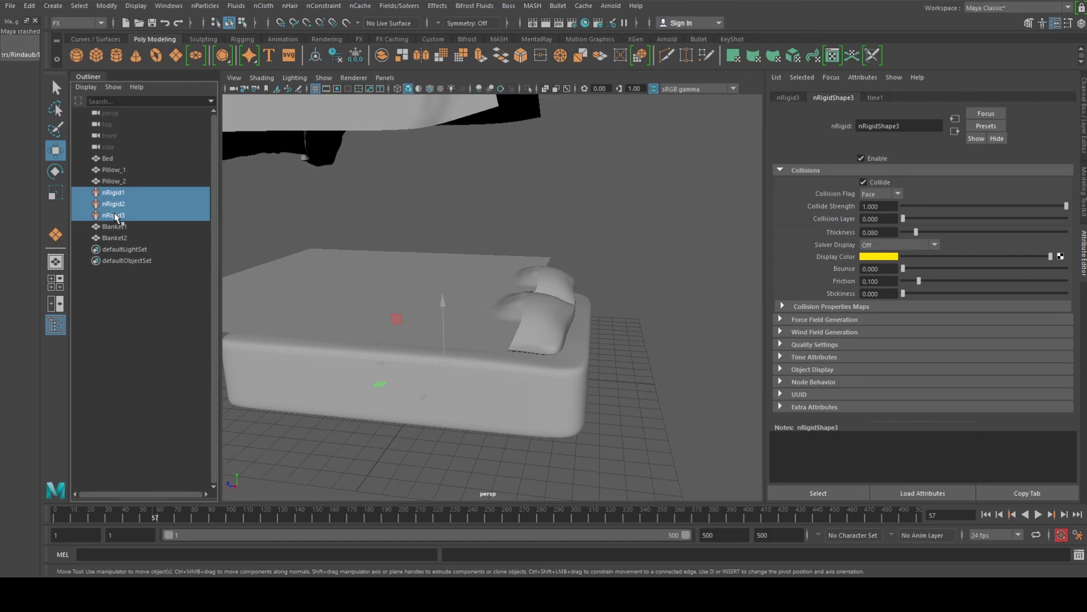
key("Delete")
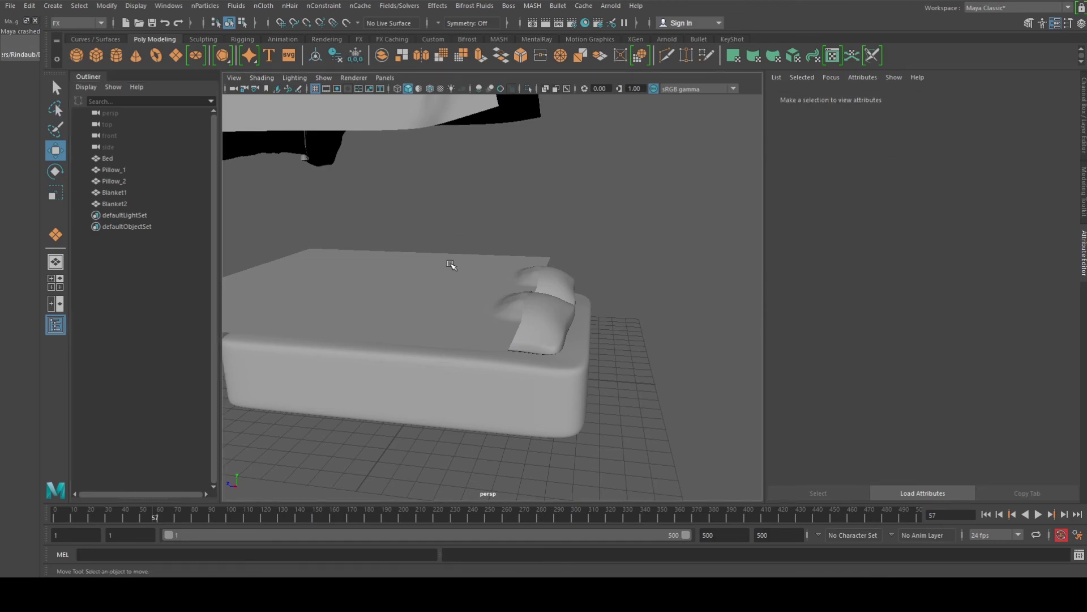
Delete the construction history of Blanket2.
left_click(445, 280)
left_click(54, 6)
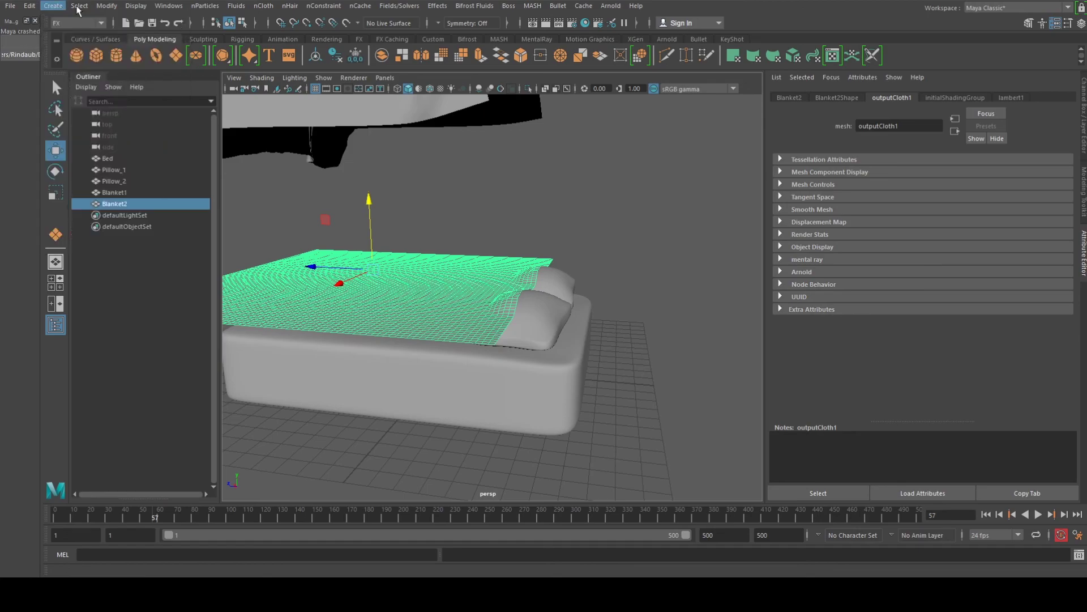
mouse_move(103, 6)
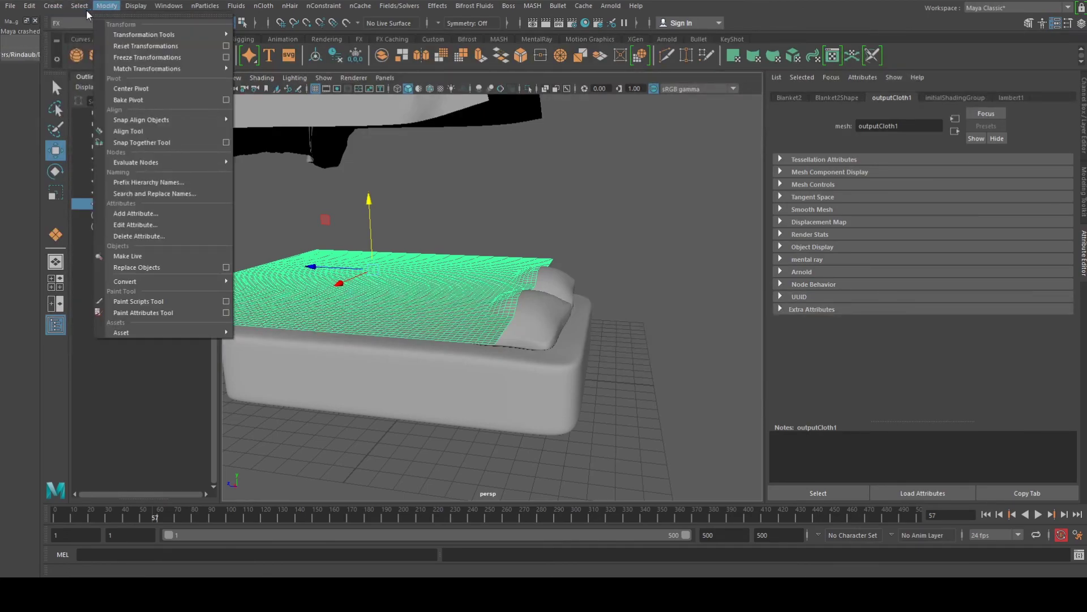
mouse_move(30, 7)
mouse_move(54, 142)
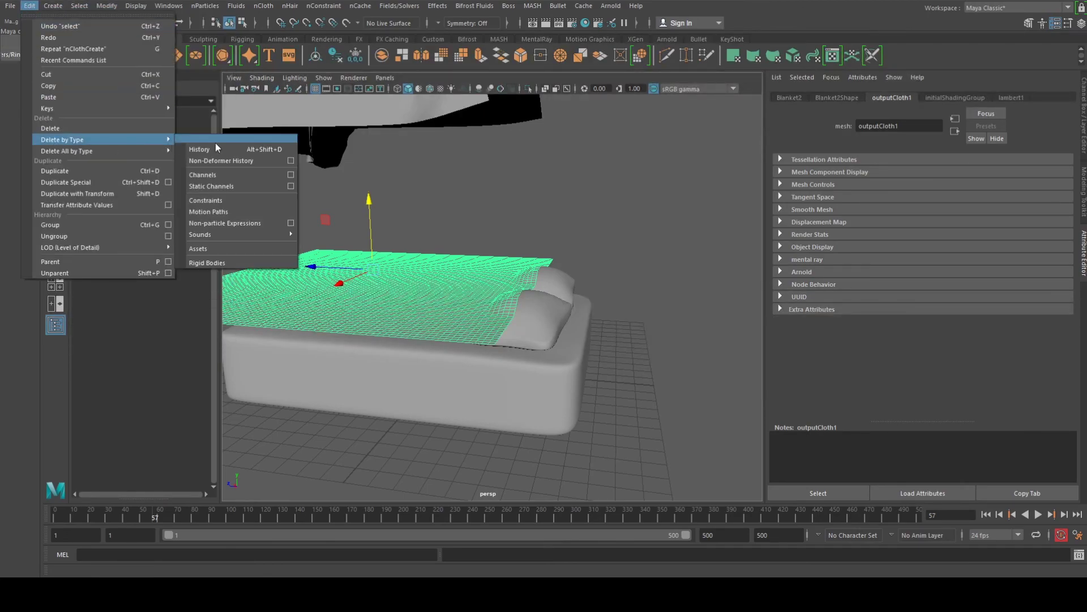
left_click(215, 150)
Reselect the Blanket2 vertices at the pillow-side edge that cover the two pillows.
left_click(487, 216)
left_click_drag(459, 277, 425, 314, "alt")
left_click(454, 300)
left_click_drag(488, 323, 478, 317, "alt")
scroll(479, 308, "up", 3)
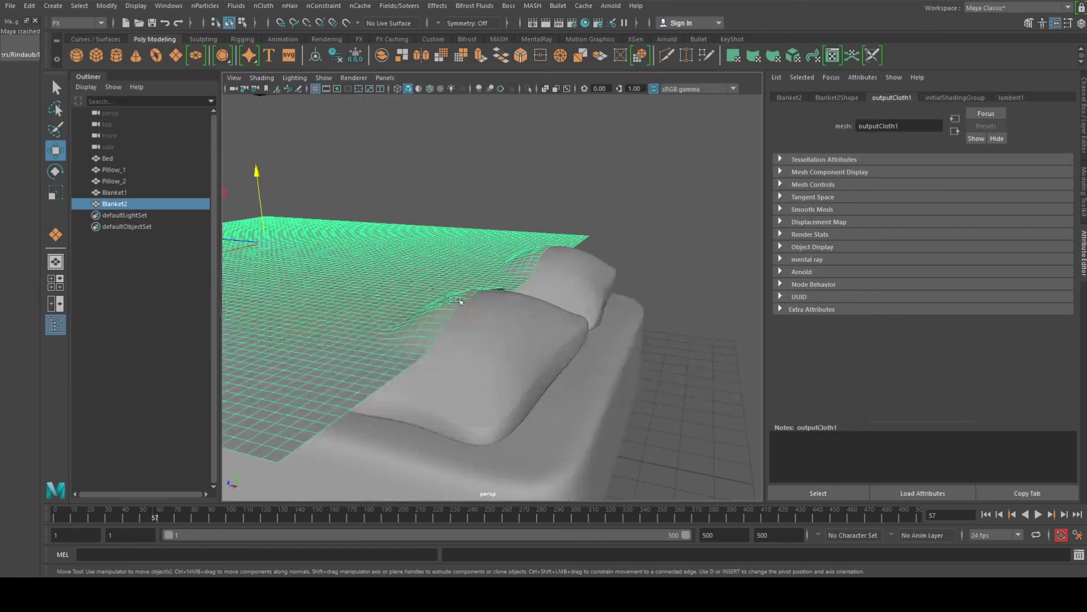
right_click(449, 213)
right_click_drag(433, 296, 405, 214)
left_click_drag(459, 260, 515, 265, "alt")
scroll(475, 253, "down", 3)
mouse_move(458, 272)
left_mouse_down("alt")
mouse_move(499, 294)
mouse_move(455, 286)
left_mouse_up("alt")
scroll(471, 297, "down", 4)
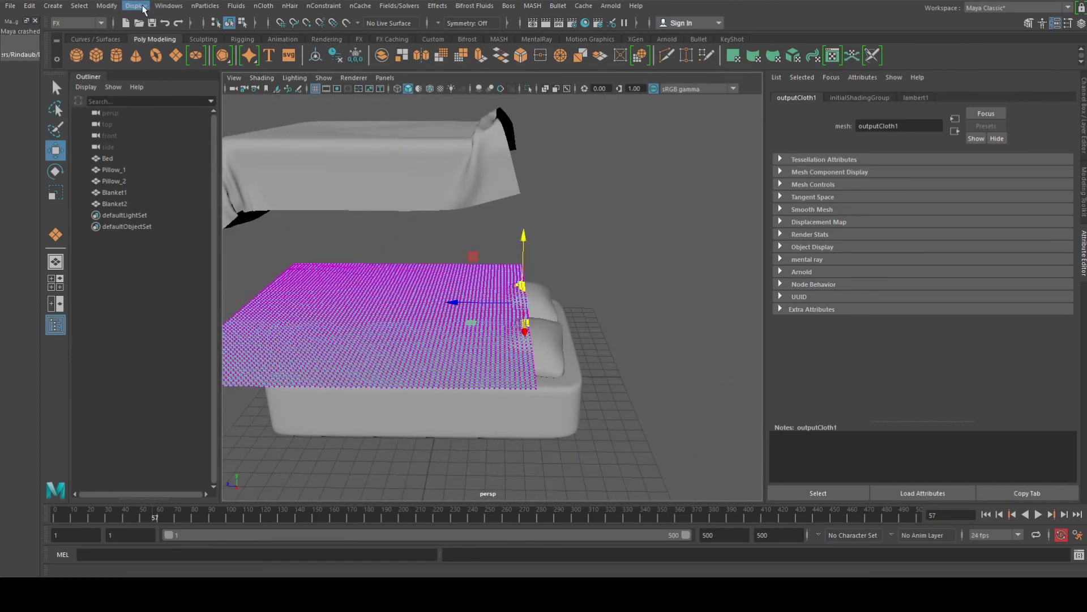
Try the Transform Constraint again on the vertices of the history-free blanket.
left_click(103, 7)
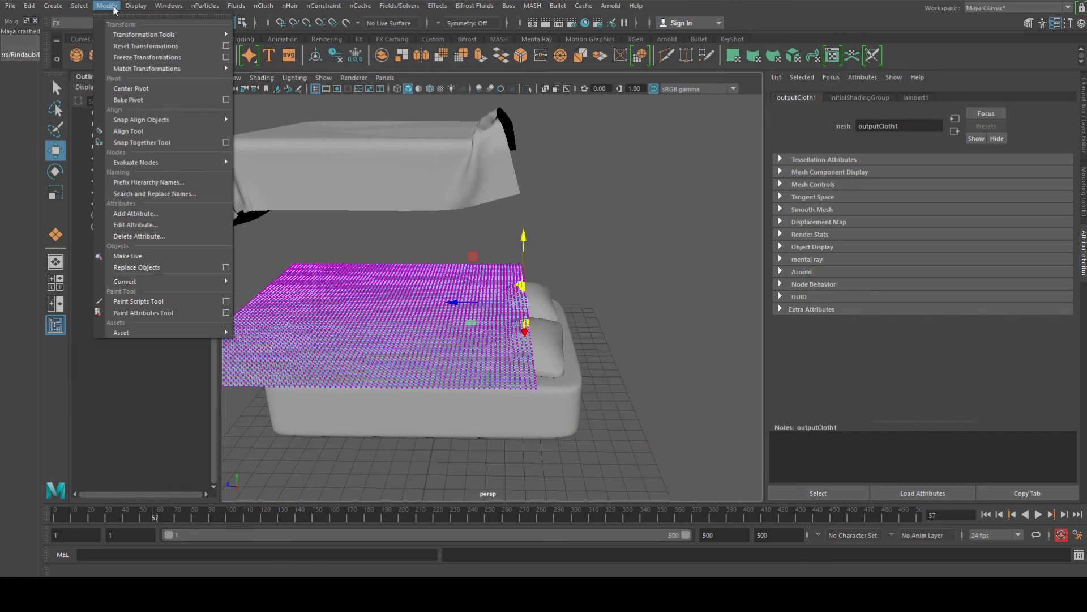
mouse_move(331, 6)
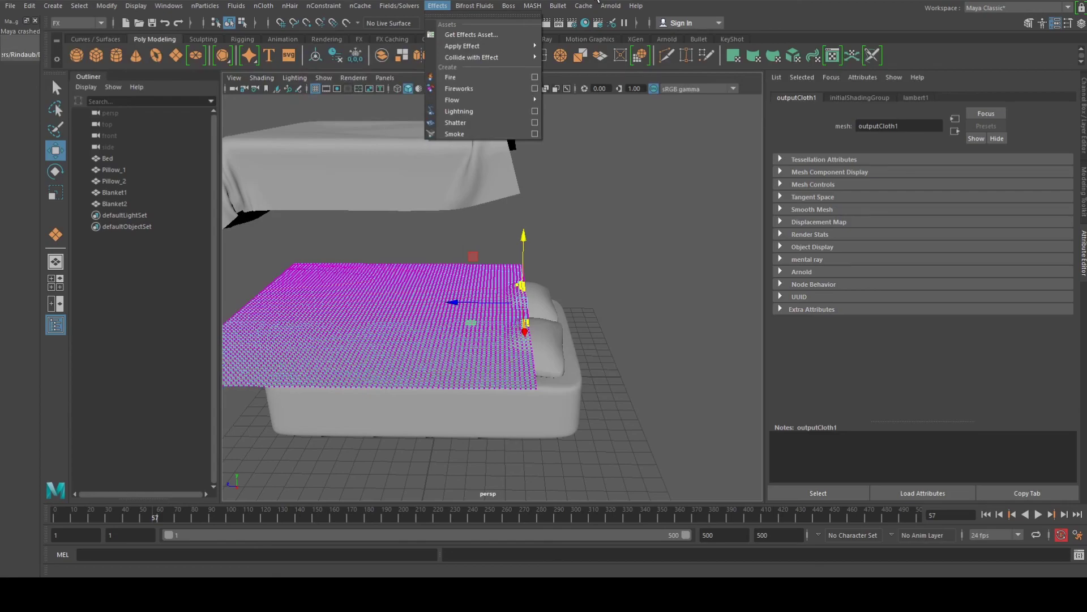
mouse_move(377, 8)
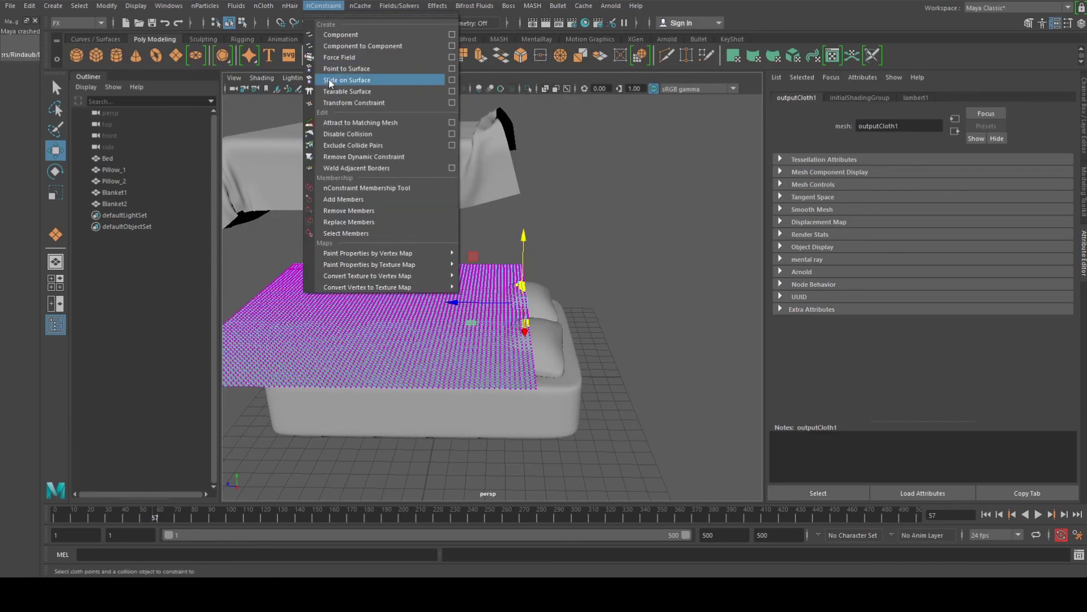
left_click(334, 100)
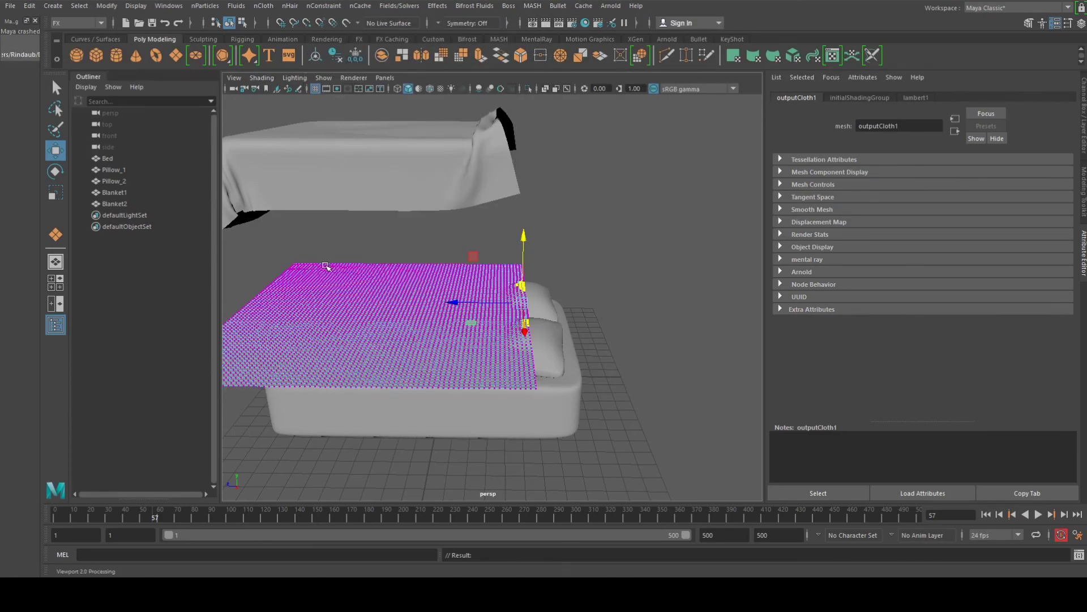
Switch Blanket2 back to object mode and create an nCloth from it.
right_click_drag(417, 218, 492, 202)
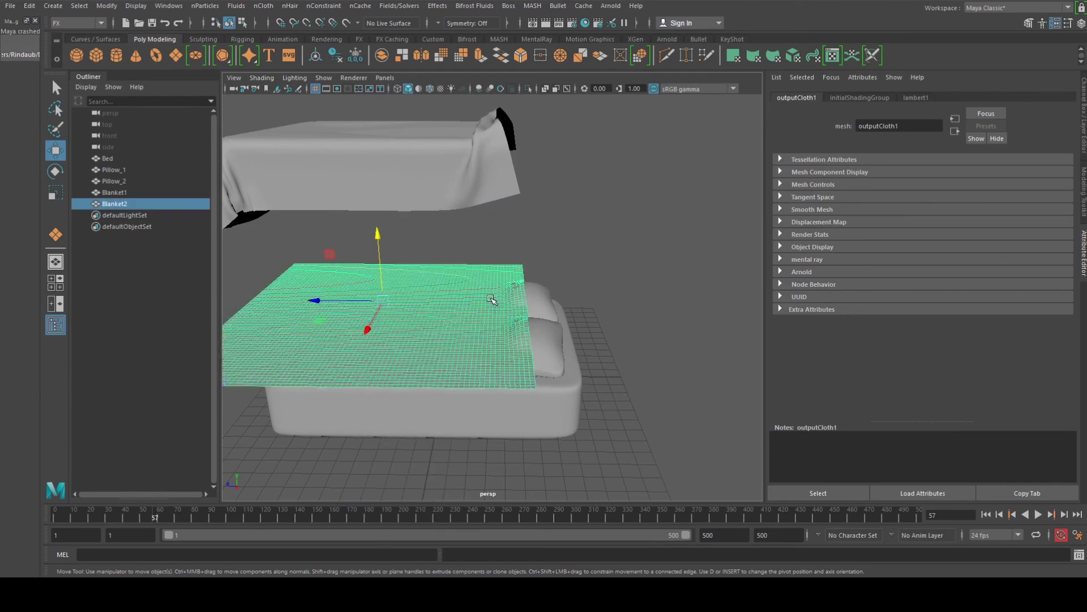
left_click(264, 6)
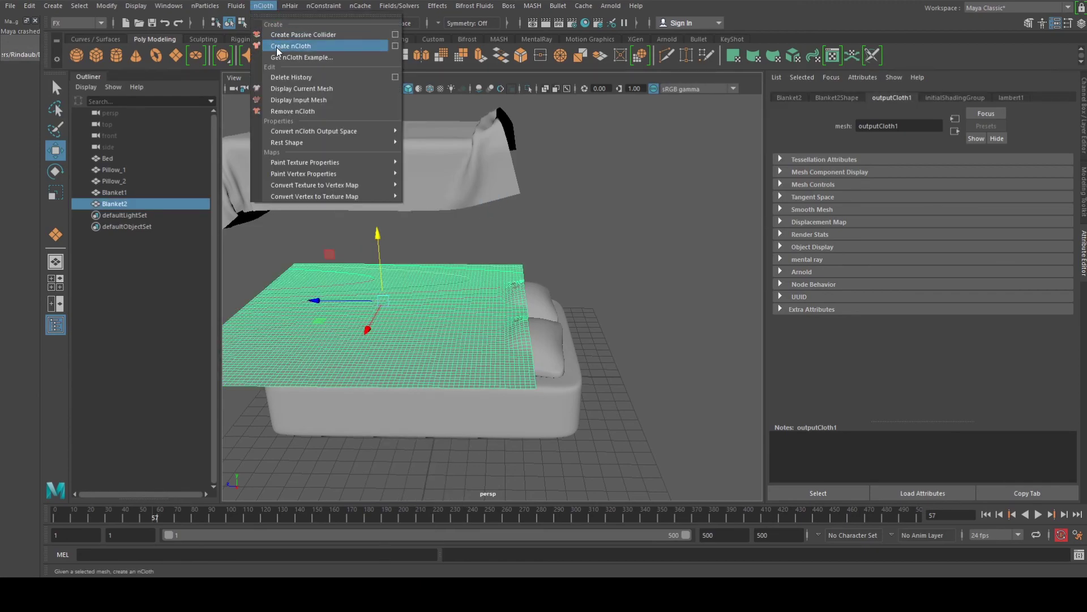
left_click(277, 48)
Play the Blanket2 simulation briefly from frame 1, stop it, and return to frame 1.
left_click(56, 518)
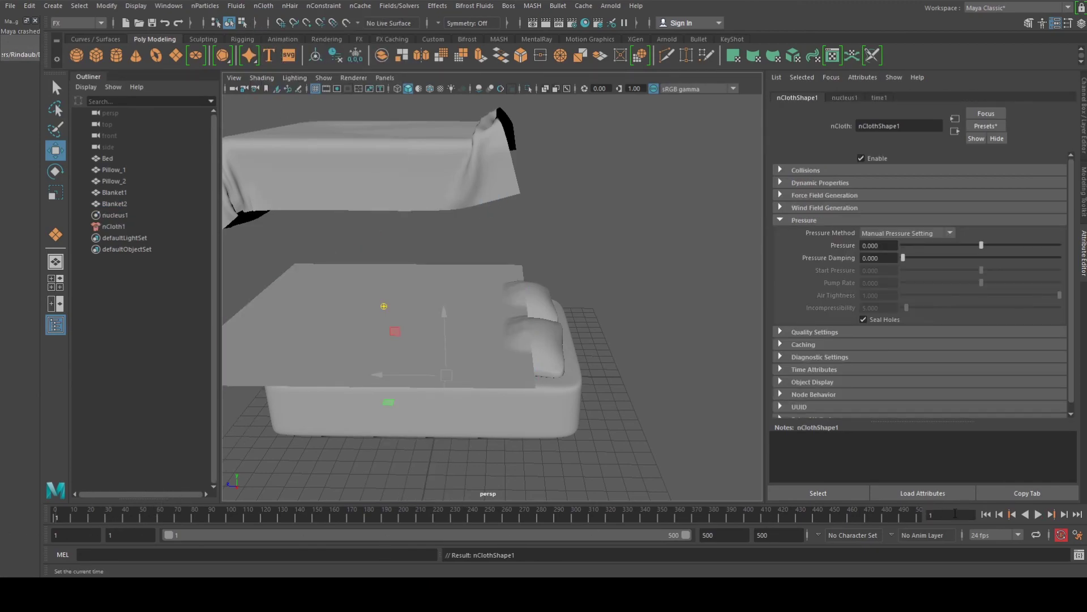
left_click(1038, 514)
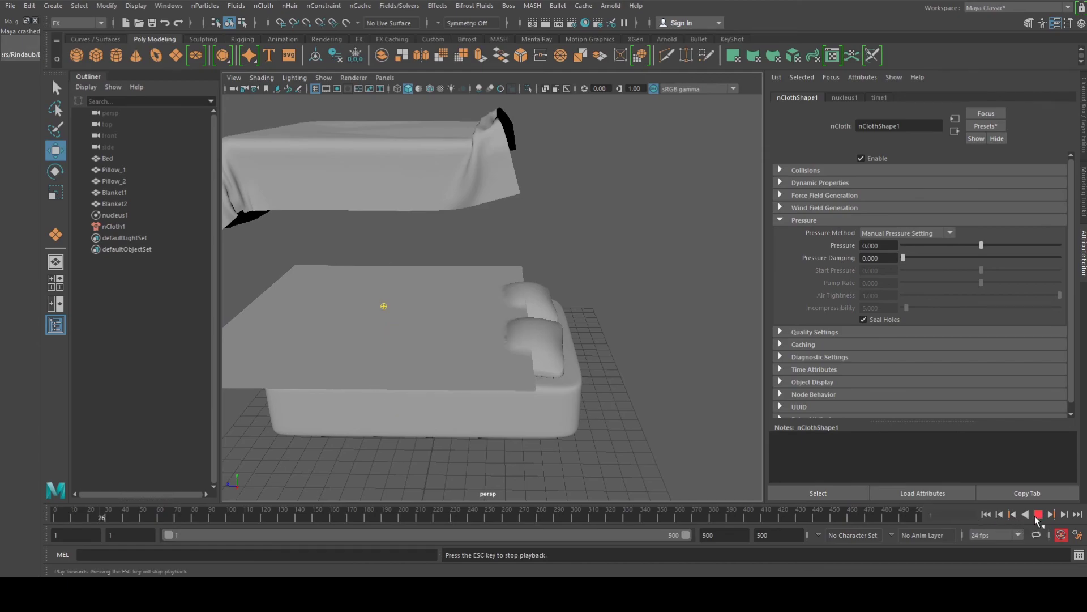
left_click(1037, 516)
left_click(55, 517)
Switch Blanket2 to vertex mode and apply a Transform Constraint to the selected vertices over the two pillows.
left_click_drag(583, 287, 582, 260, "alt")
right_click_drag(441, 308, 387, 210)
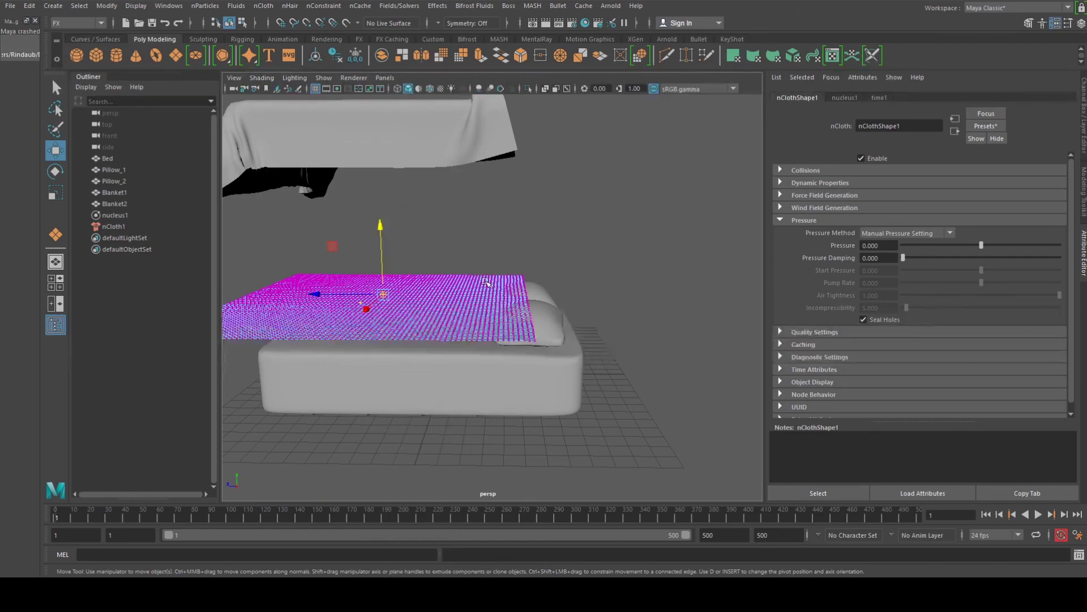
left_click_drag(496, 289, 498, 280, "alt")
scroll(499, 284, "up", 5)
middle_click_drag(500, 288, 489, 295, "alt")
left_click_drag(489, 291, 495, 343, "alt")
left_click(323, 6)
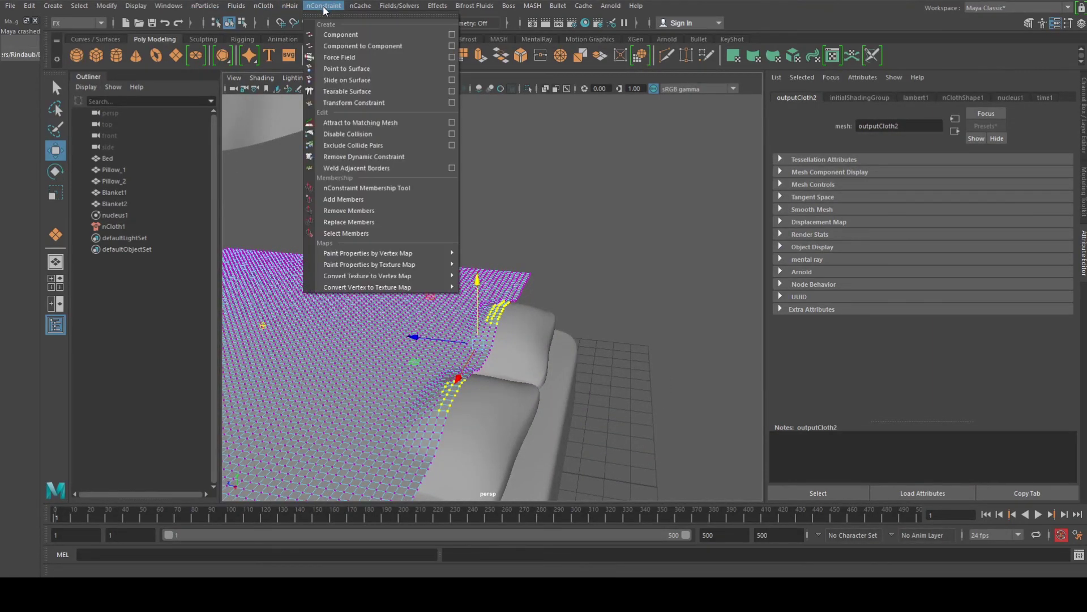
left_click(346, 101)
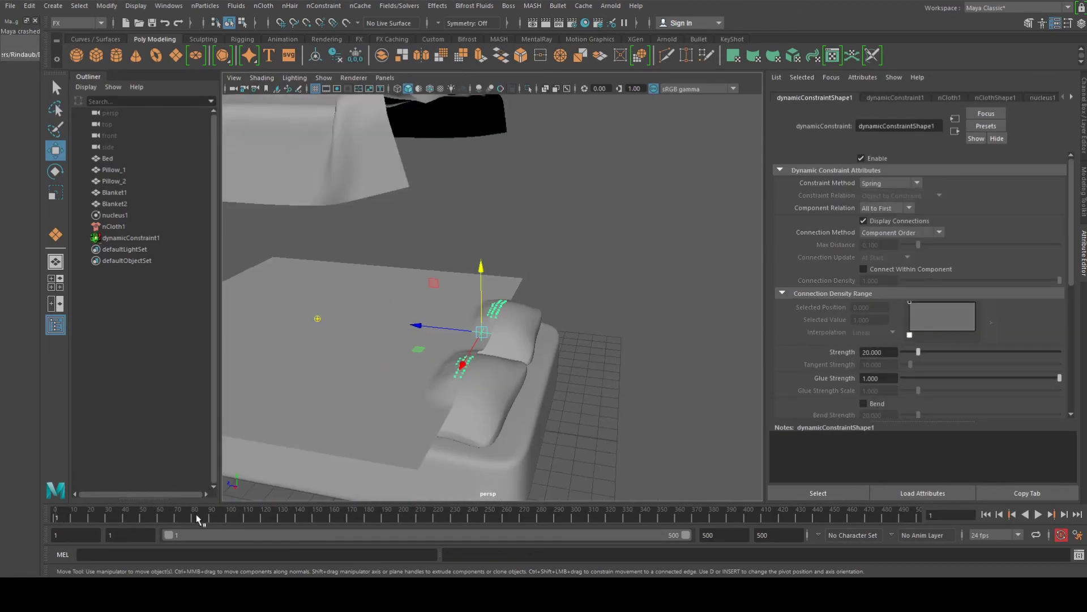
Play the constrained blanket simulation from frame 1, stop it, and return to frame 1.
left_click_drag(150, 518, 26, 508)
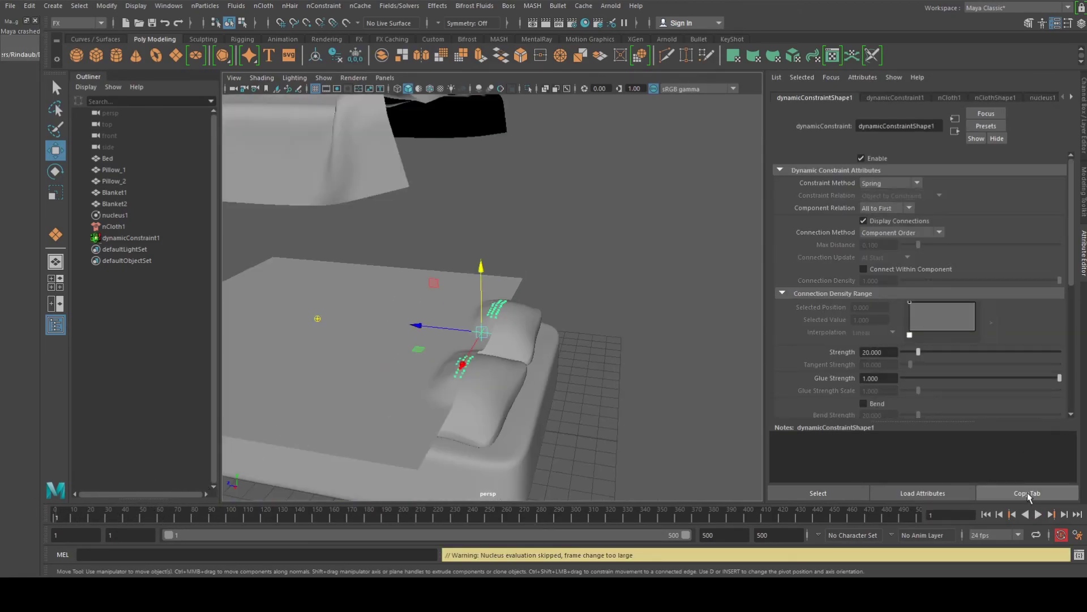
left_click(1038, 514)
left_click_drag(567, 323, 547, 342, "alt")
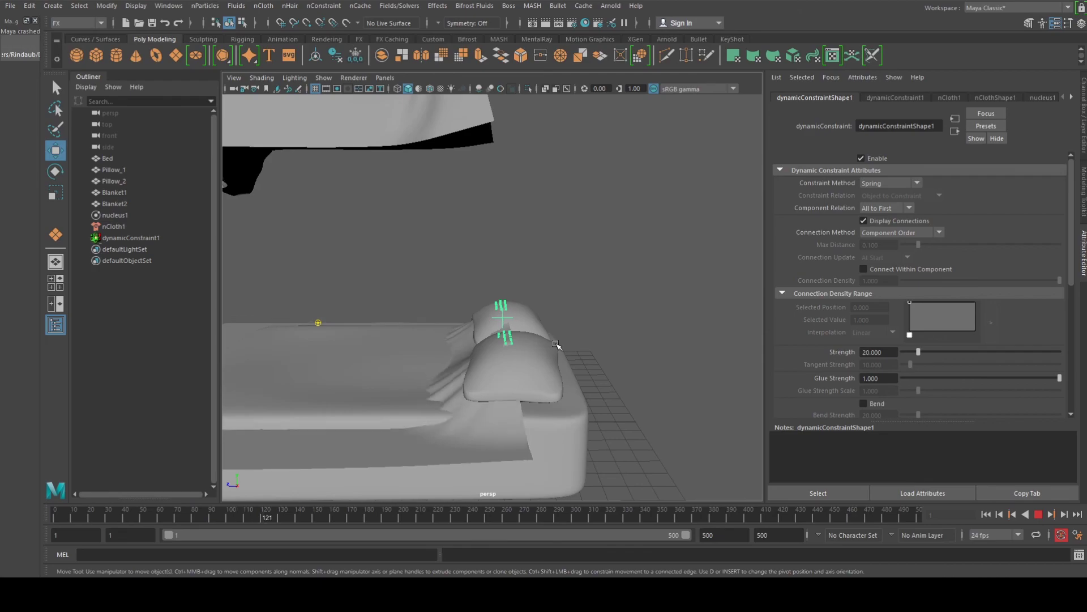
left_click(1038, 514)
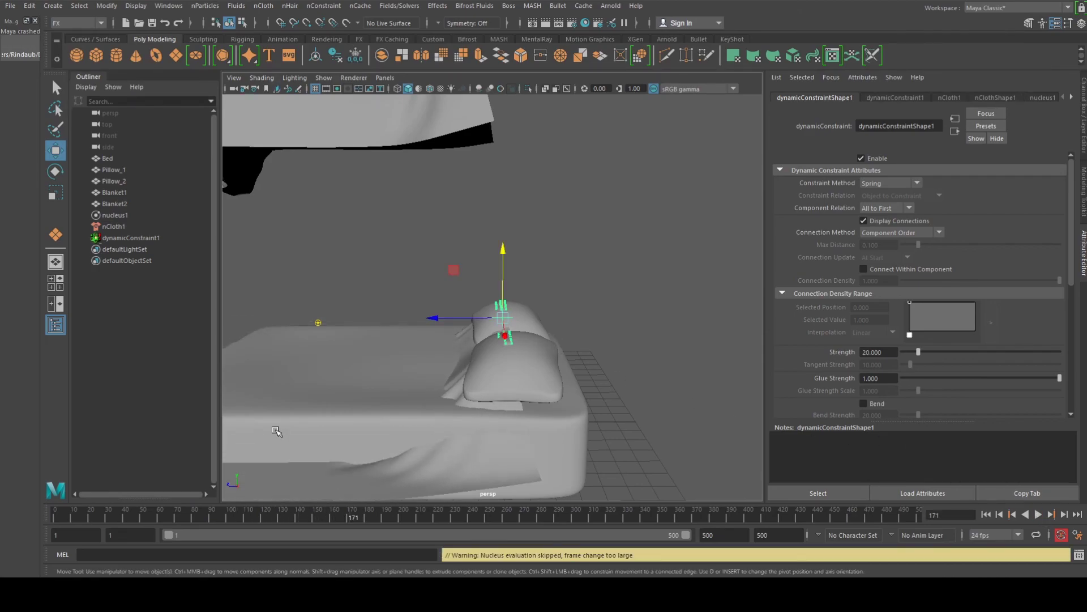
left_click_drag(104, 520, 26, 519)
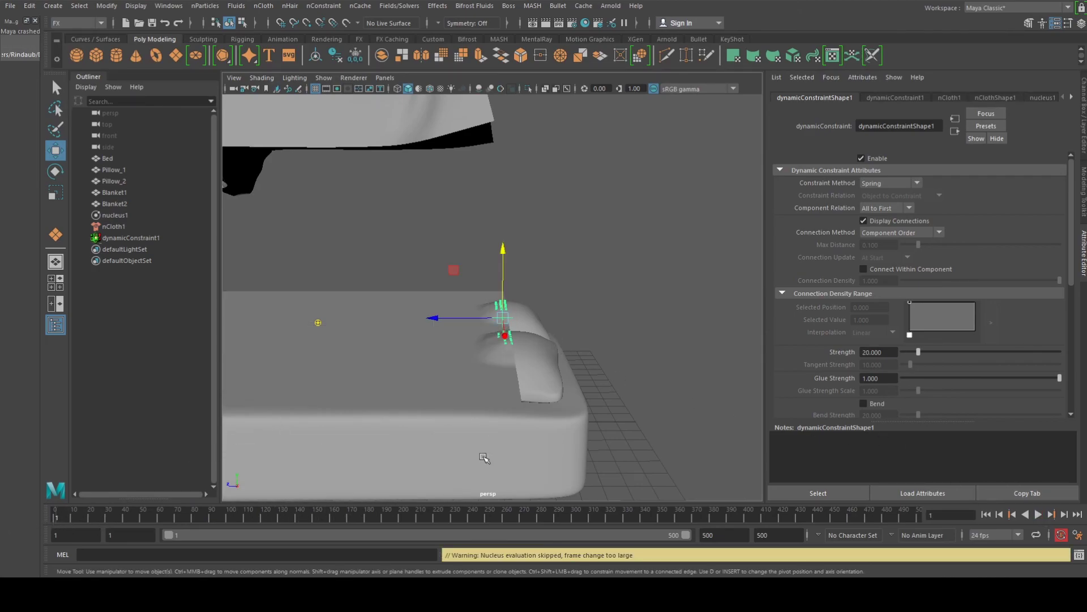
Make the Bed, Pillow_2 and Pillow_1 passive colliders for the blanket.
left_click(546, 388)
left_click(552, 429, "shift")
left_click_drag(558, 427, 516, 387, "alt")
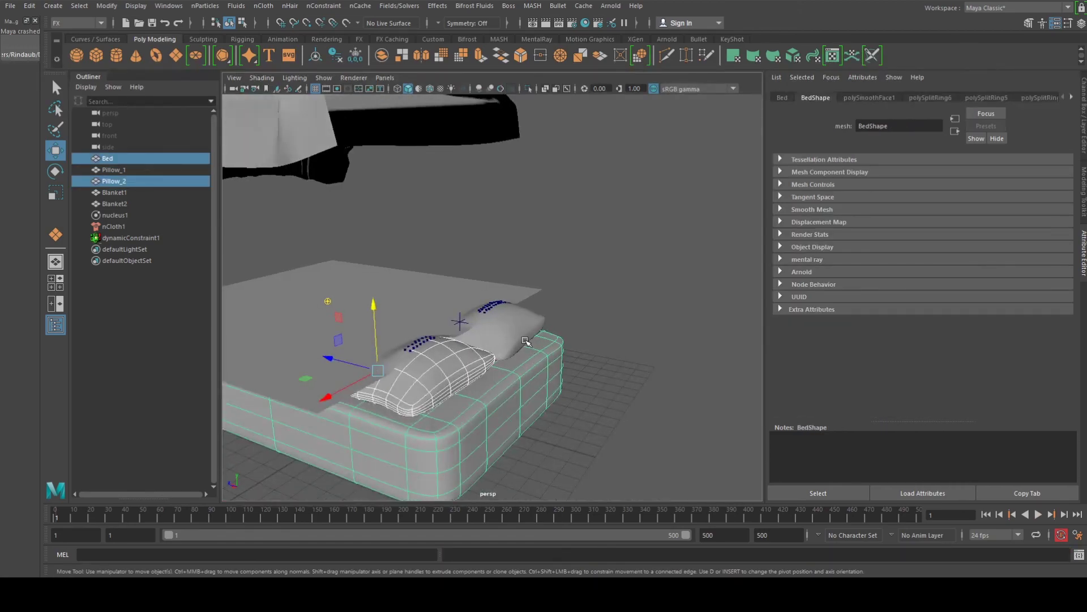
left_click(523, 338, "shift")
left_click(263, 6)
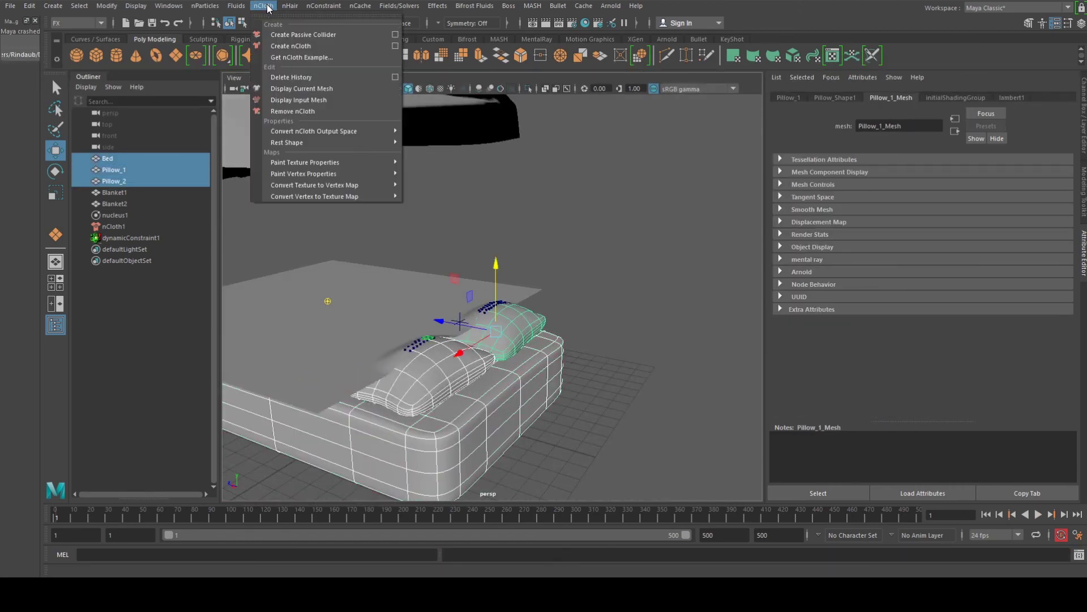
left_click(304, 35)
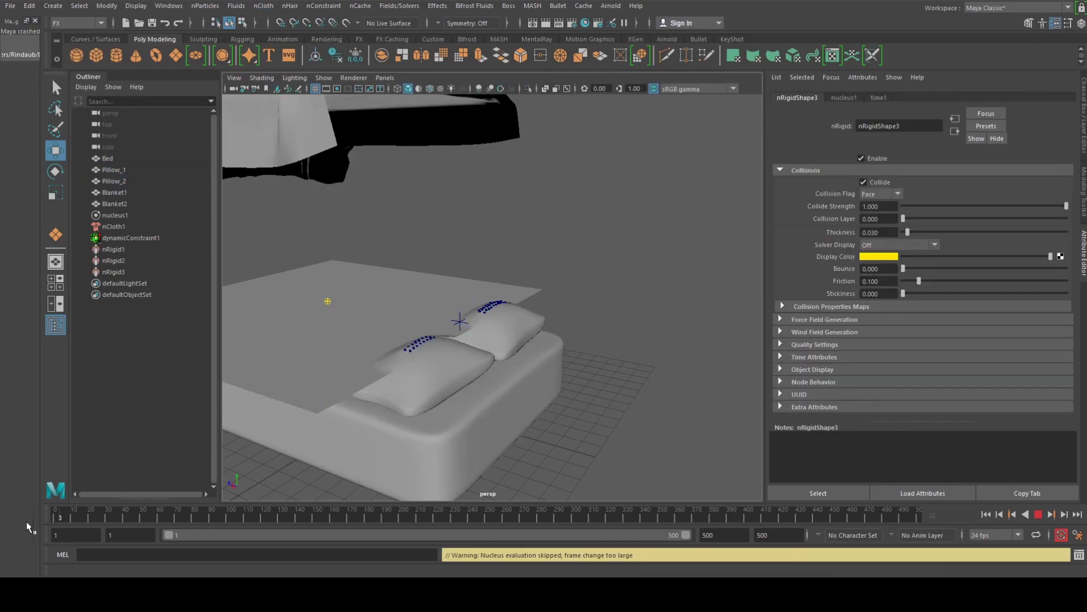
Run the simulation to drape the blanket over the bed and pillows, restarting it once and stopping at frame 406.
left_click(1038, 514)
left_click_drag(419, 401, 467, 376, "alt")
scroll(472, 381, "down", 3)
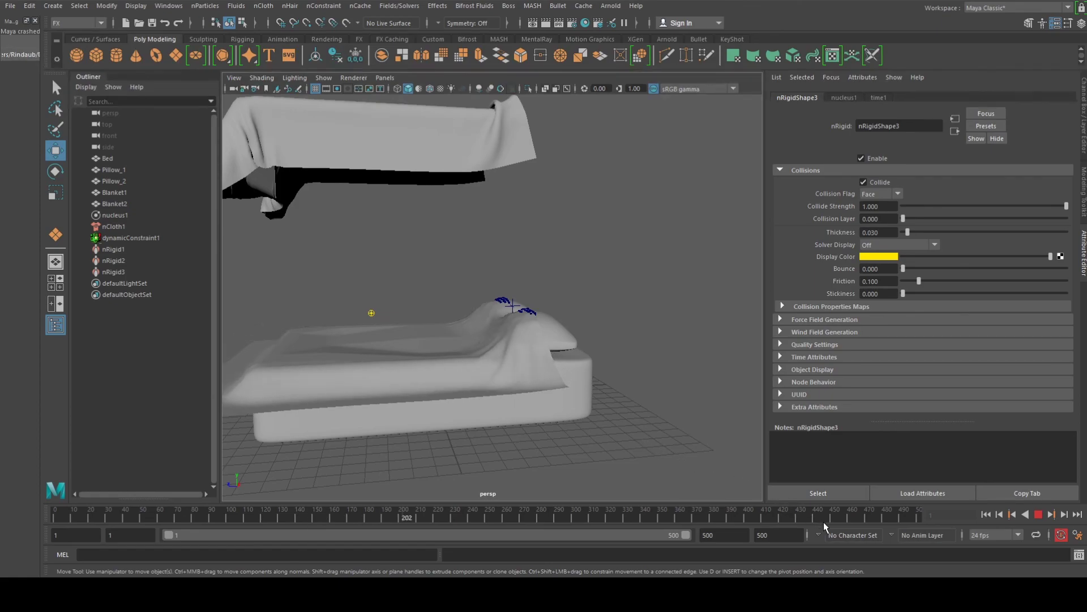
left_click(1040, 516)
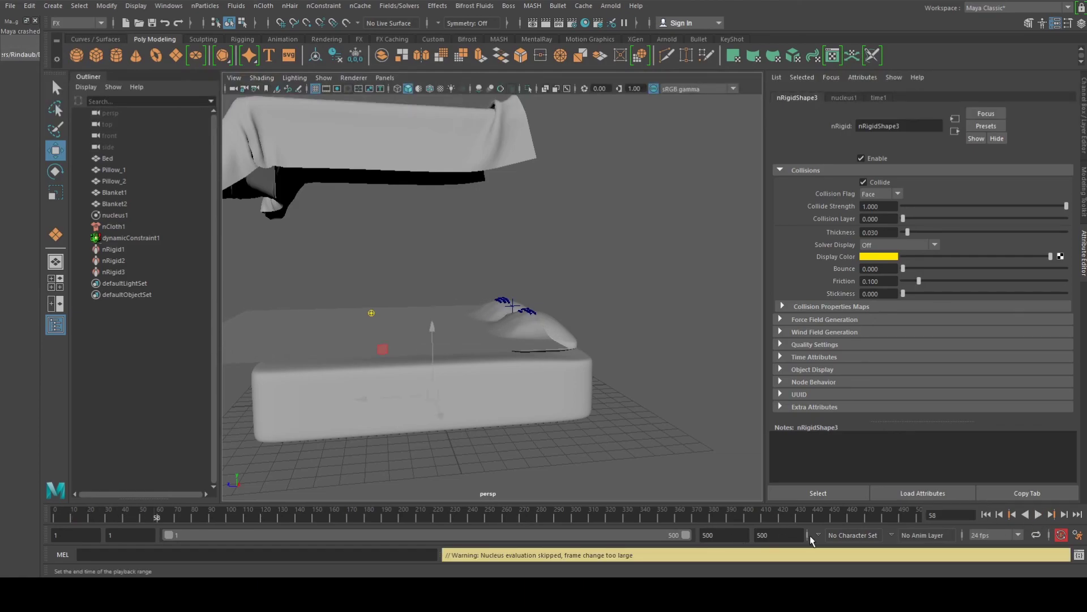
left_click(1038, 514)
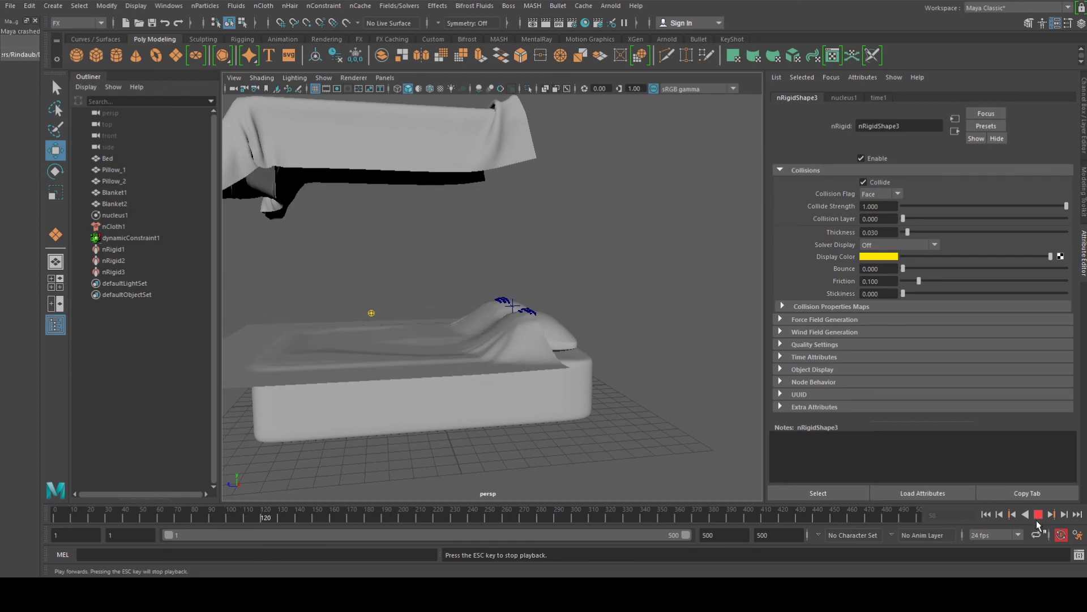
mouse_move(518, 431)
middle_mouse_down("alt")
mouse_move(534, 415)
mouse_move(522, 415)
middle_mouse_up("alt")
left_click_drag(521, 416, 534, 420, "alt")
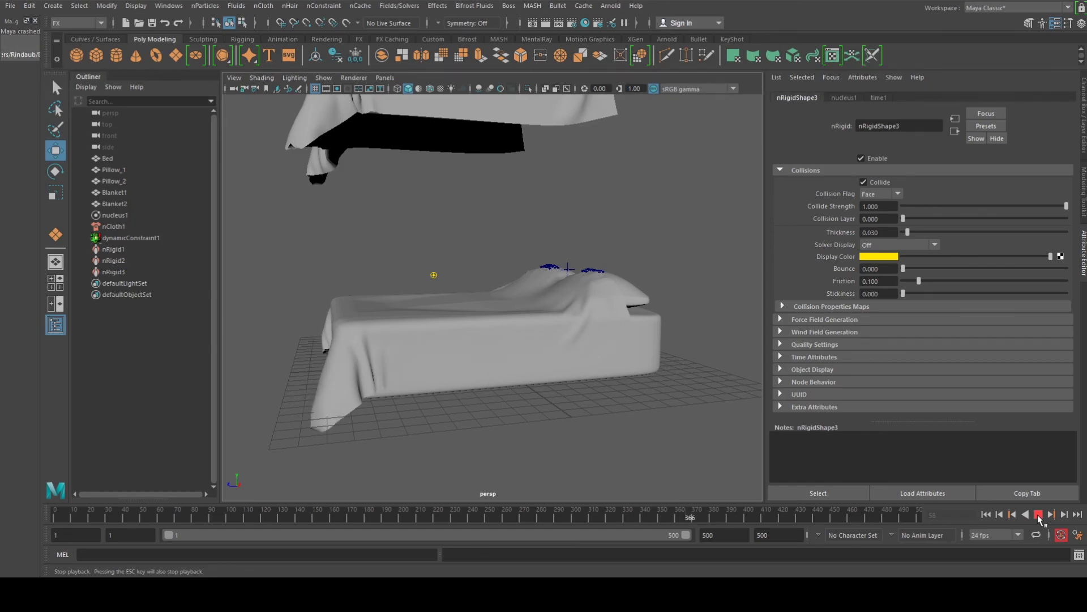
left_click(1039, 515)
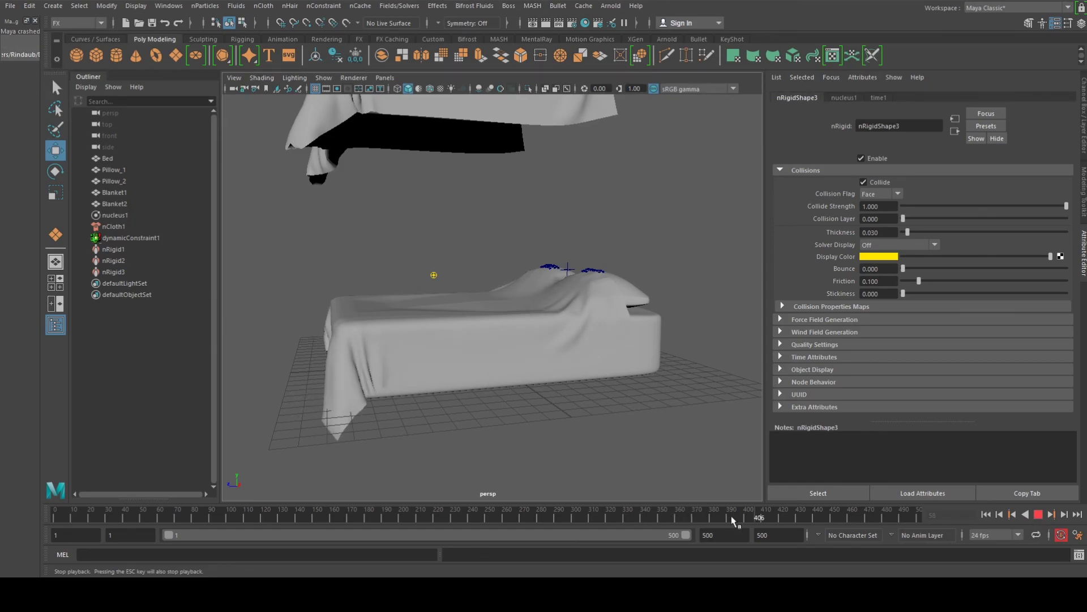
Raise a duplicate of the draped Blanket2 above the bed and delete the original with its nucleus, nCloth, constraint and nRigid nodes.
left_click(454, 336)
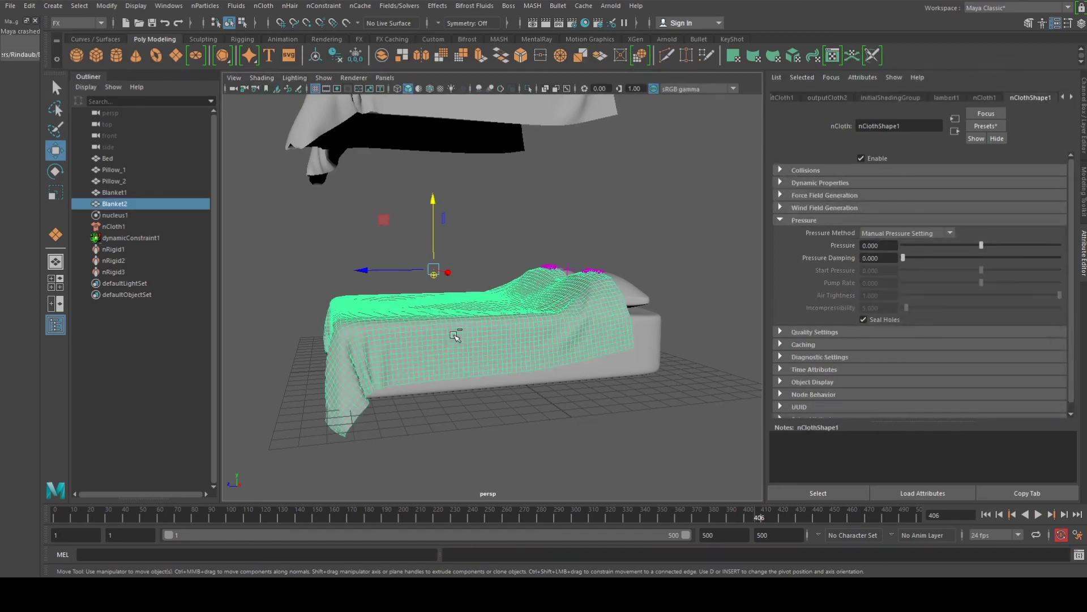
left_click_drag(435, 199, 434, 137)
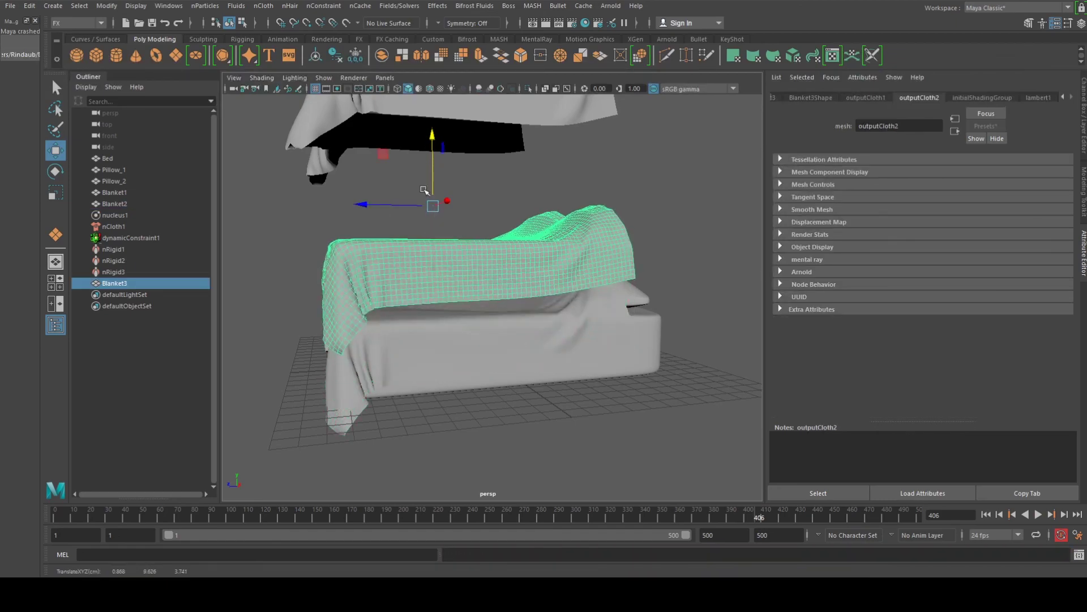
left_click(493, 341)
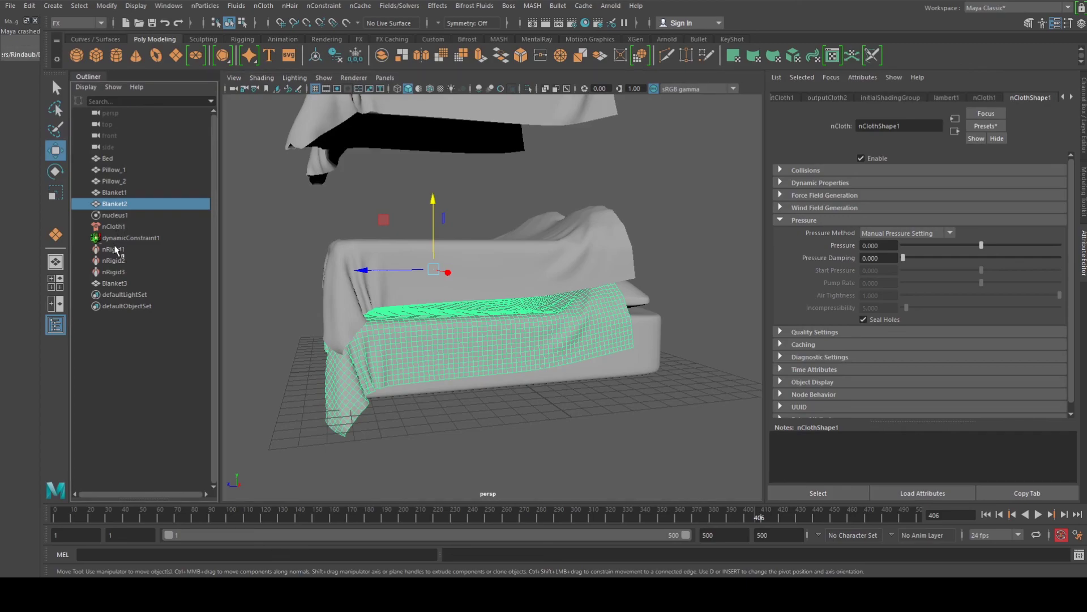
left_click(112, 272, "shift")
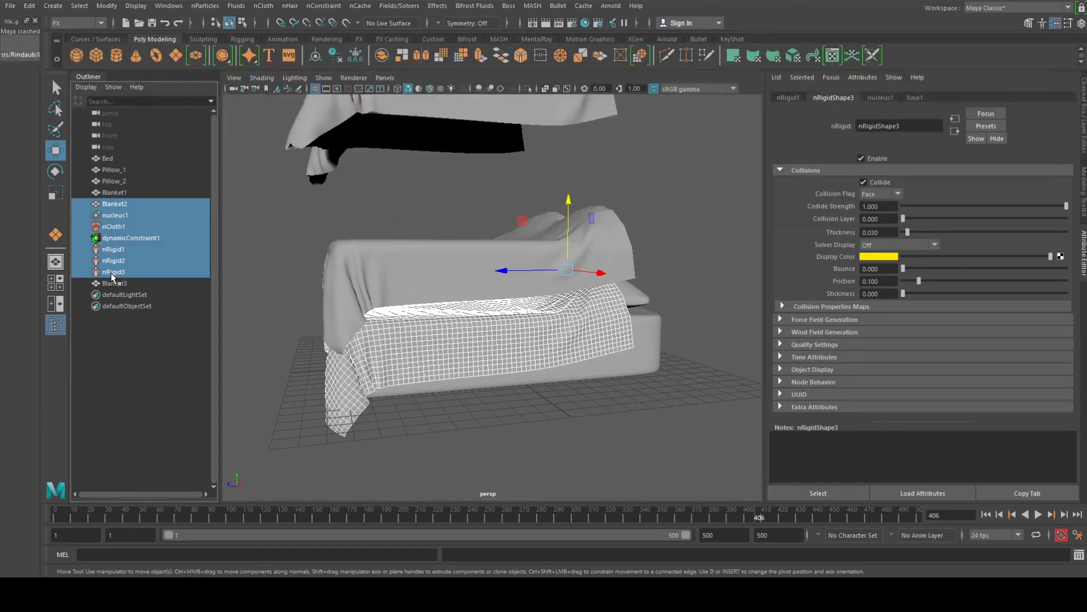
key("Delete")
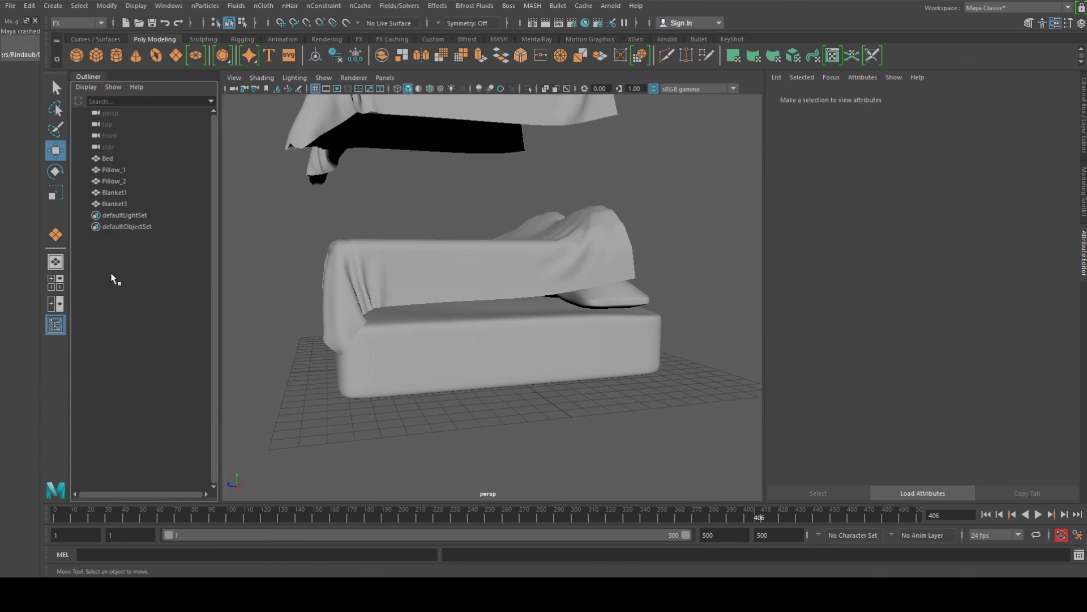
Move Blanket1 farther up above the bed and hide it.
left_click(124, 203)
left_click(122, 192)
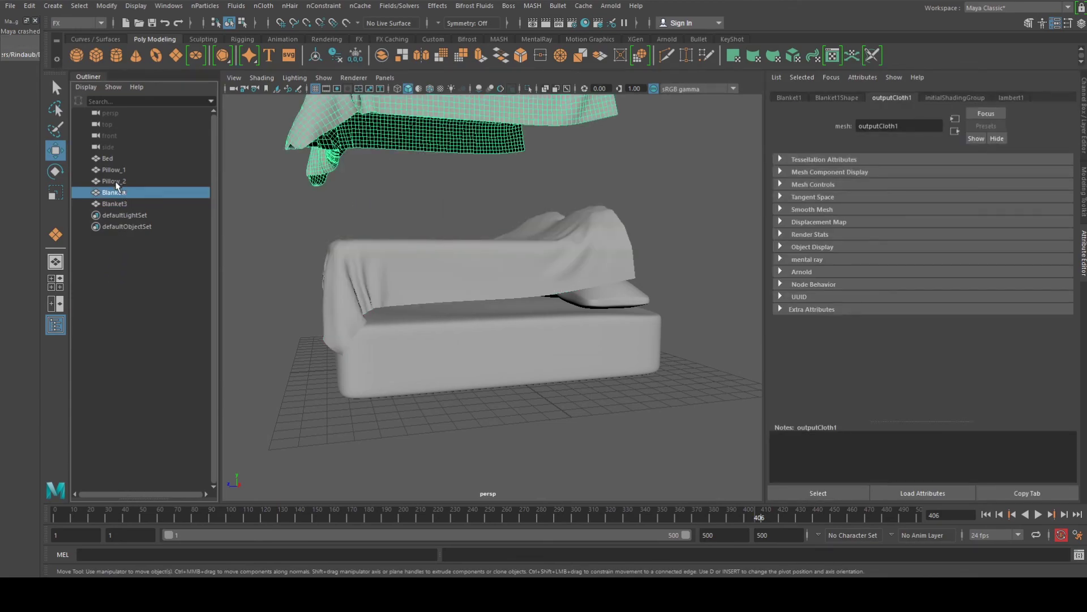
scroll(382, 242, "down", 5)
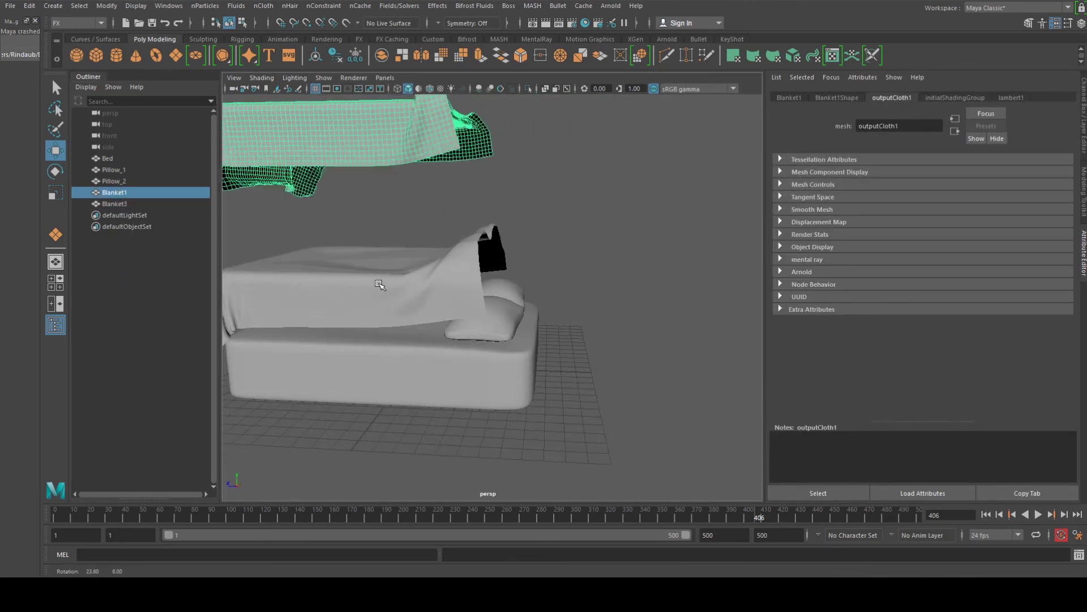
left_click_drag(426, 141, 425, 70)
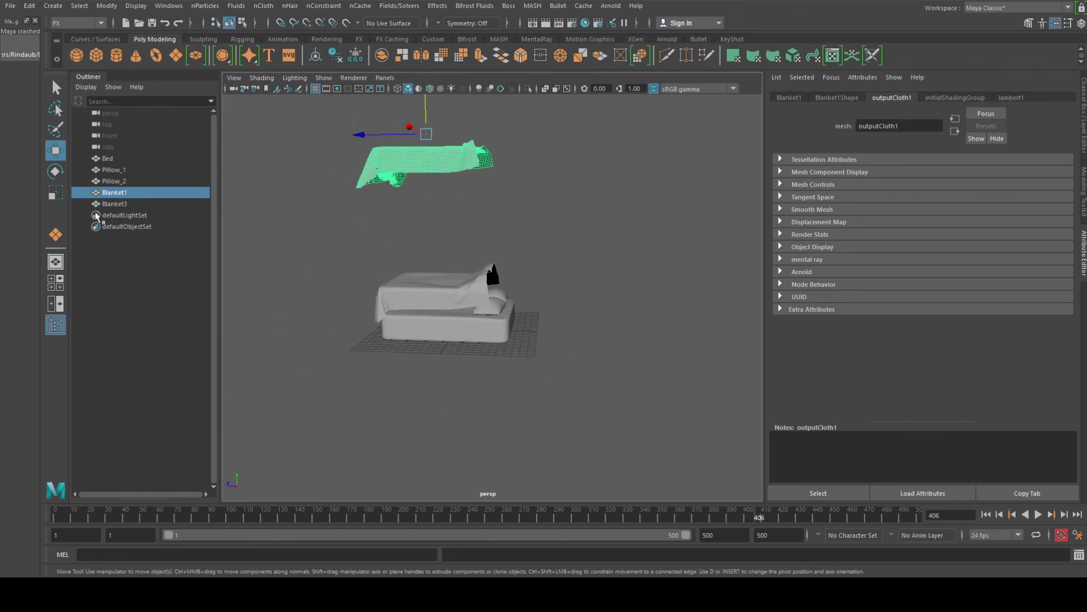
key("ctrl+h")
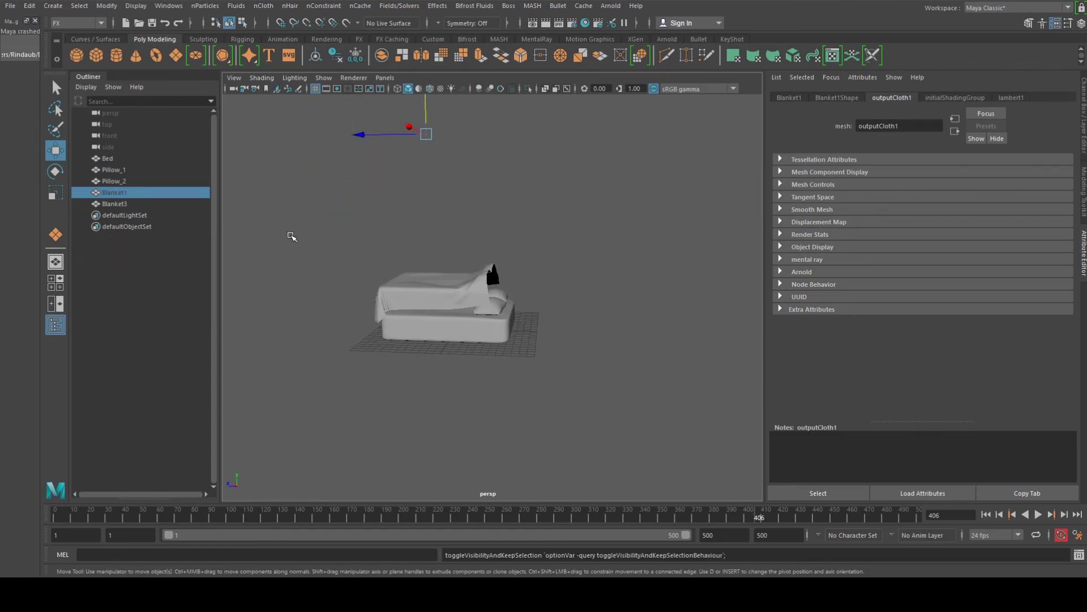
Lower Blanket3 back onto the bed and pillows, and clear the selection.
scroll(456, 318, "up", 5)
scroll(430, 298, "down", 4)
left_click(415, 306)
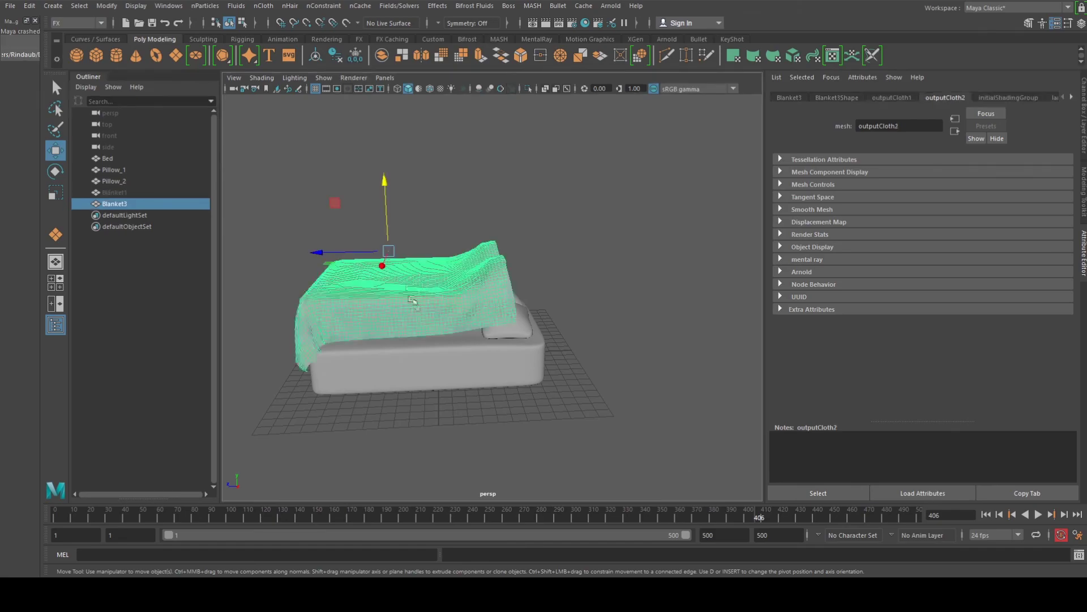
left_click_drag(383, 177, 385, 227)
left_click(485, 213)
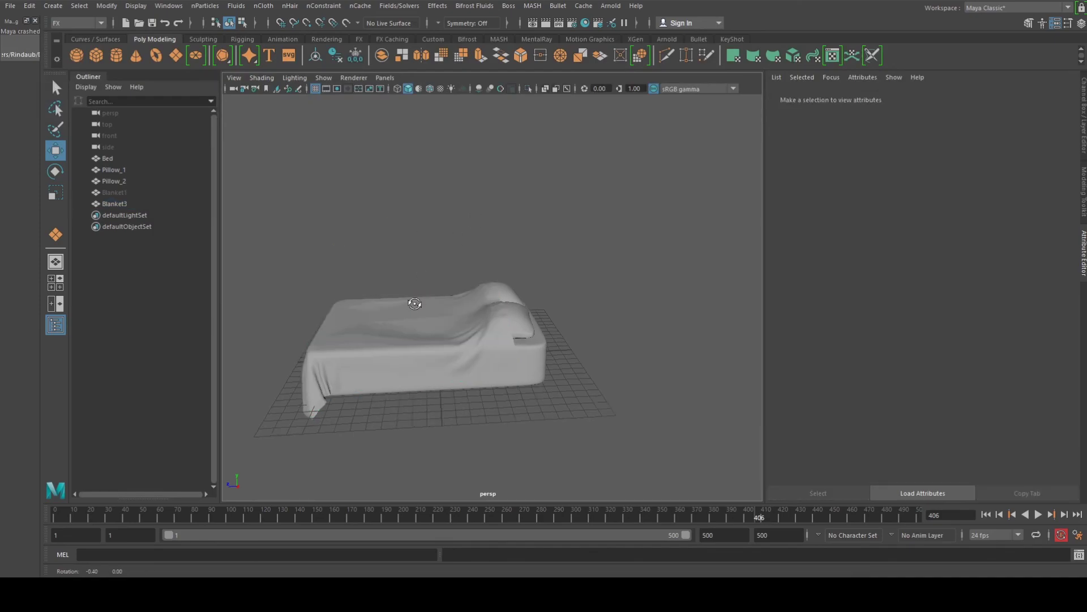
Examine the draped blanket's folds around the pillows, sides and foot of the bed from several angles.
scroll(418, 303, "up", 5)
left_click_drag(423, 301, 356, 311, "alt")
scroll(459, 291, "down", 5)
scroll(410, 322, "up", 5)
scroll(397, 333, "down", 5)
left_click_drag(419, 334, 338, 308, "alt")
scroll(510, 300, "up", 6)
scroll(433, 306, "down", 4)
scroll(434, 306, "down", 5)
left_click_drag(529, 294, 602, 243, "alt")
left_click(594, 298)
left_click(657, 171)
left_click_drag(553, 302, 520, 275, "alt")
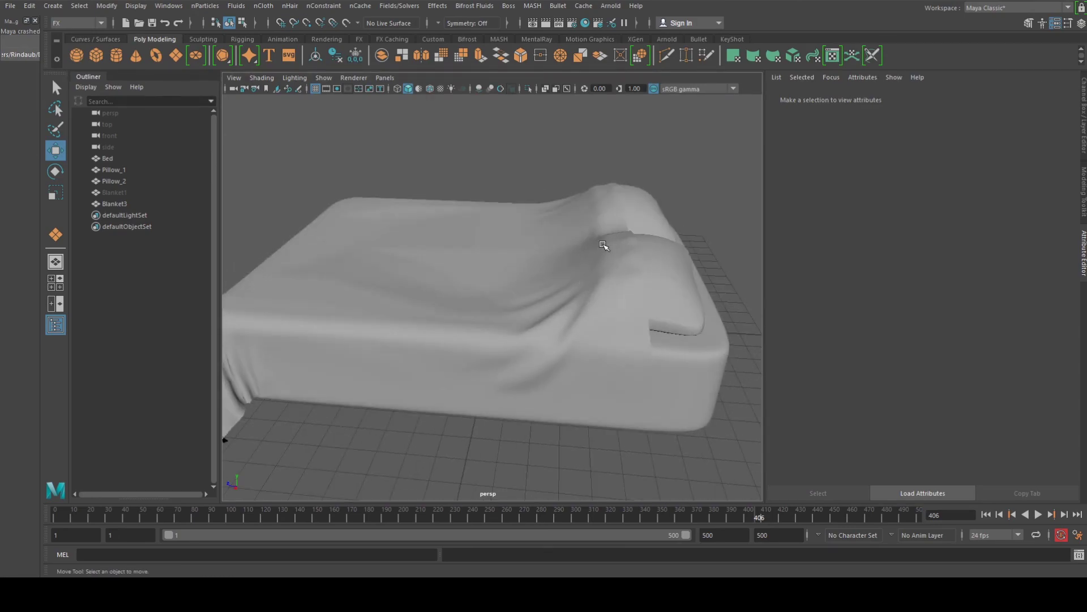
left_click_drag(552, 333, 428, 337, "alt")
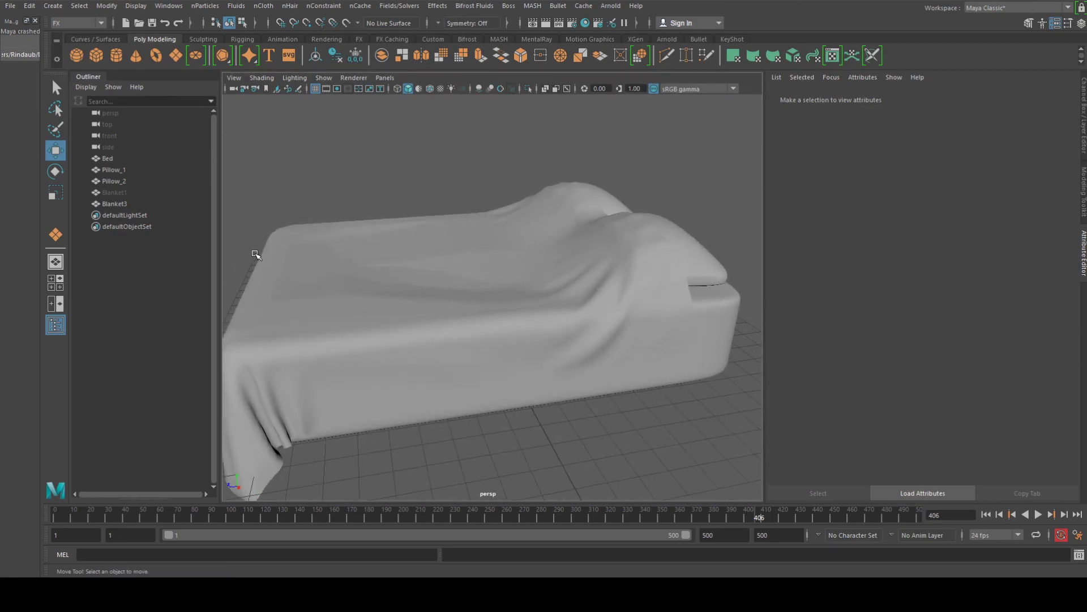
left_click_drag(318, 283, 393, 342, "alt")
Switch Blanket3 to face mode and select the row of border faces along its side hem from the pillow-end corner.
left_click(532, 311)
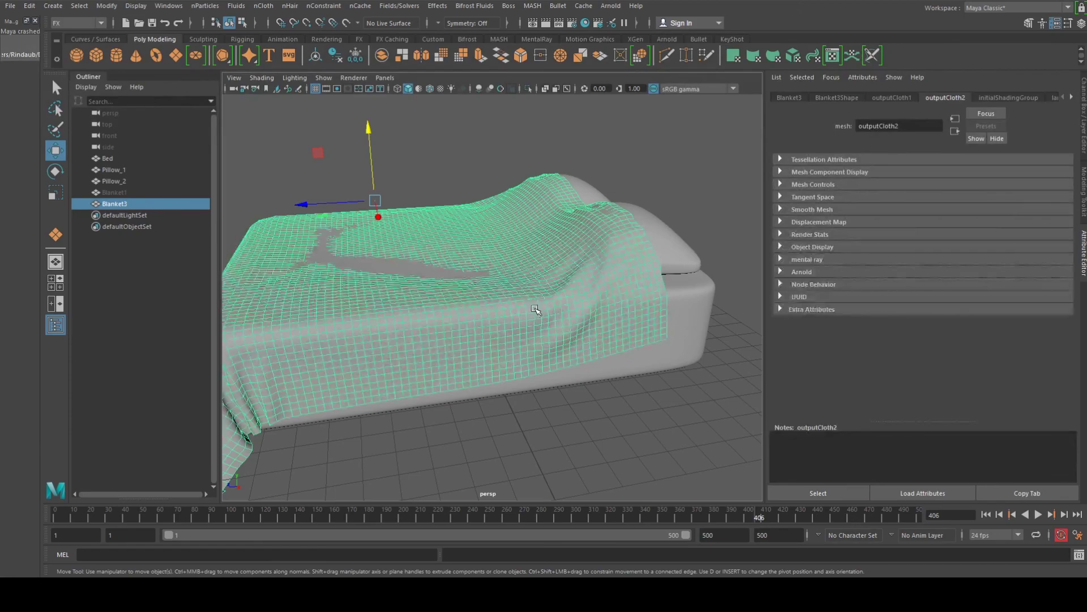
mouse_move(550, 292)
left_mouse_down("alt")
mouse_move(525, 283)
mouse_move(564, 289)
left_mouse_up("alt")
right_click_drag(564, 290, 558, 265, "shift")
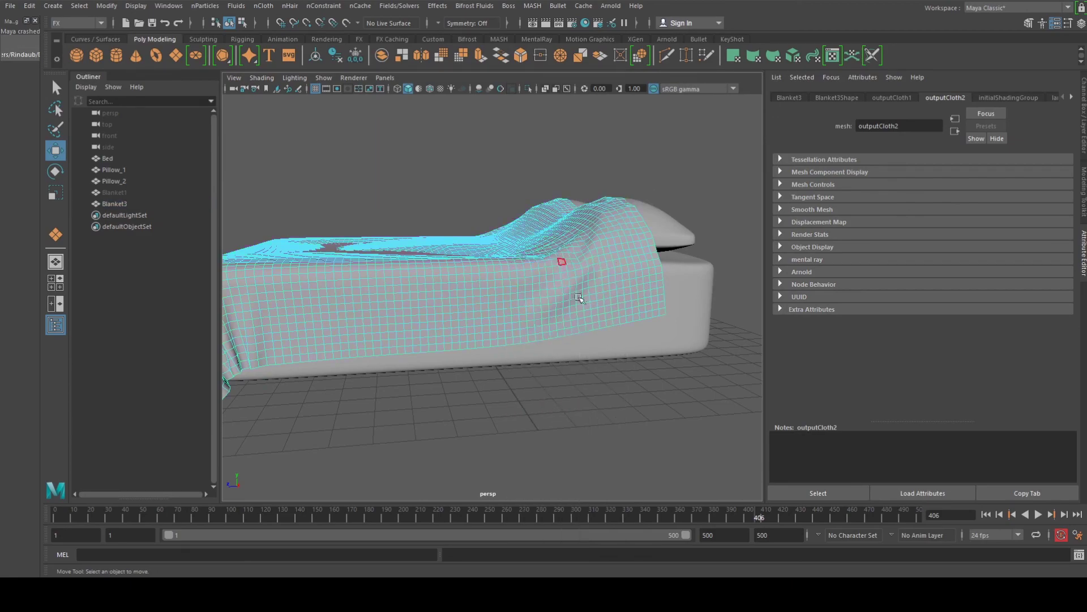
left_click(663, 314)
scroll(618, 323, "up", 6)
middle_click_drag(617, 322, 292, 271, "alt")
scroll(292, 271, "down", 2)
double_click(500, 289, "shift")
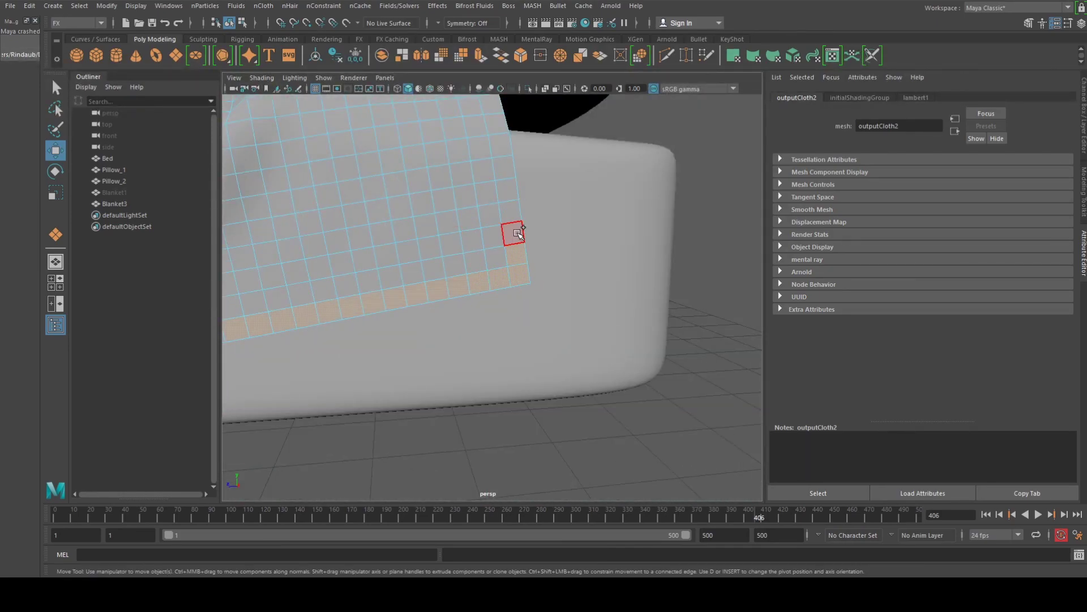
Add the remaining rows of border faces around Blanket3's perimeter to the selection.
scroll(395, 296, "down", 6)
middle_click_drag(393, 297, 644, 272, "alt")
scroll(643, 271, "up", 4)
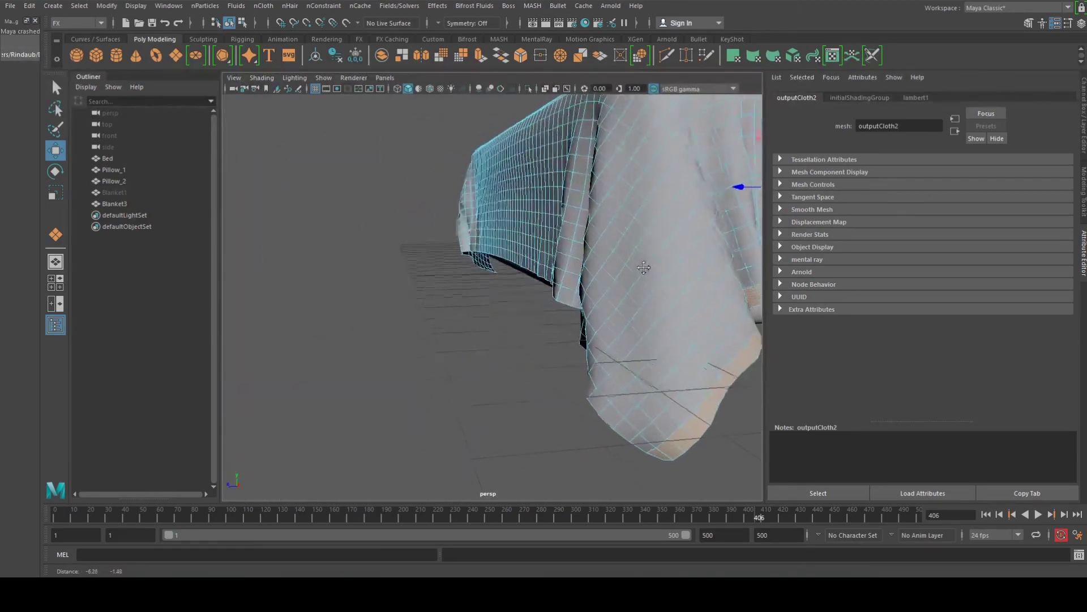
left_click_drag(430, 347, 418, 304, "alt")
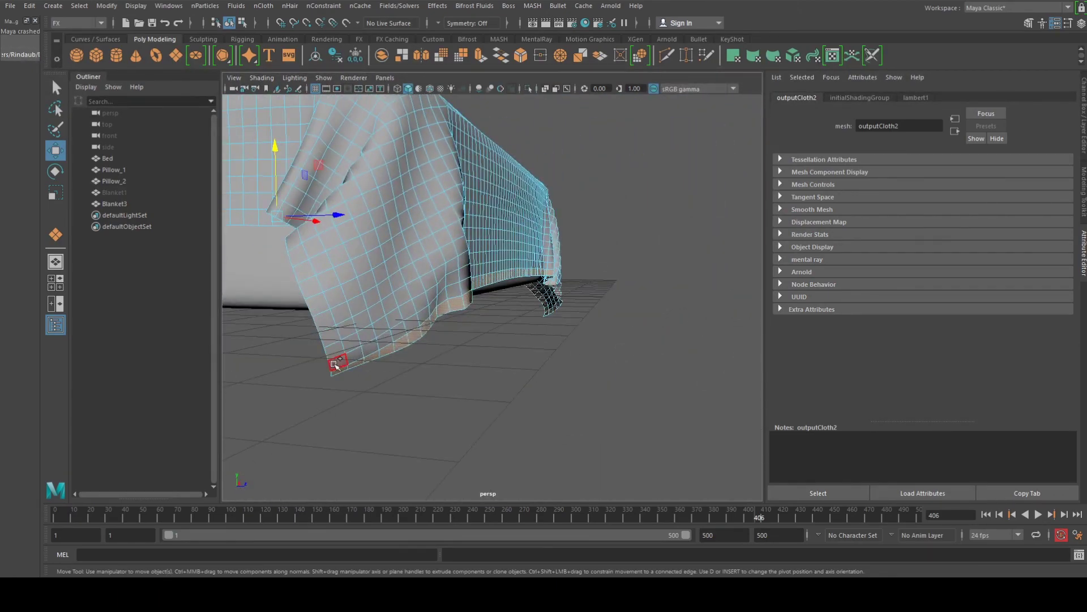
double_click(335, 356, "shift")
scroll(371, 295, "down", 8)
left_click_drag(371, 298, 279, 307, "alt")
left_click_drag(500, 207, 691, 192, "alt")
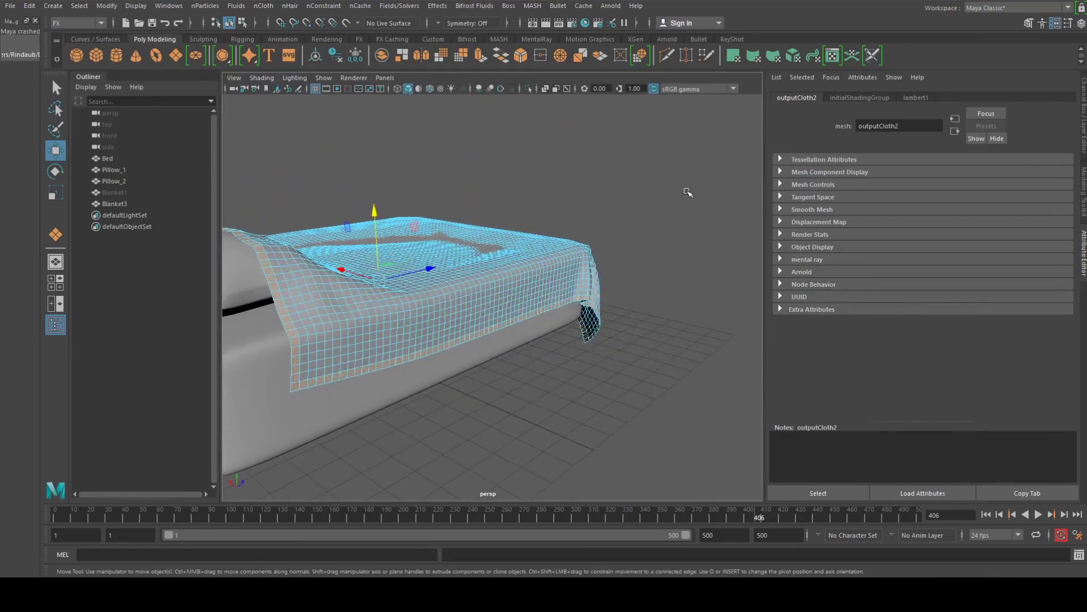
key("f")
left_click_drag(529, 205, 297, 223, "alt")
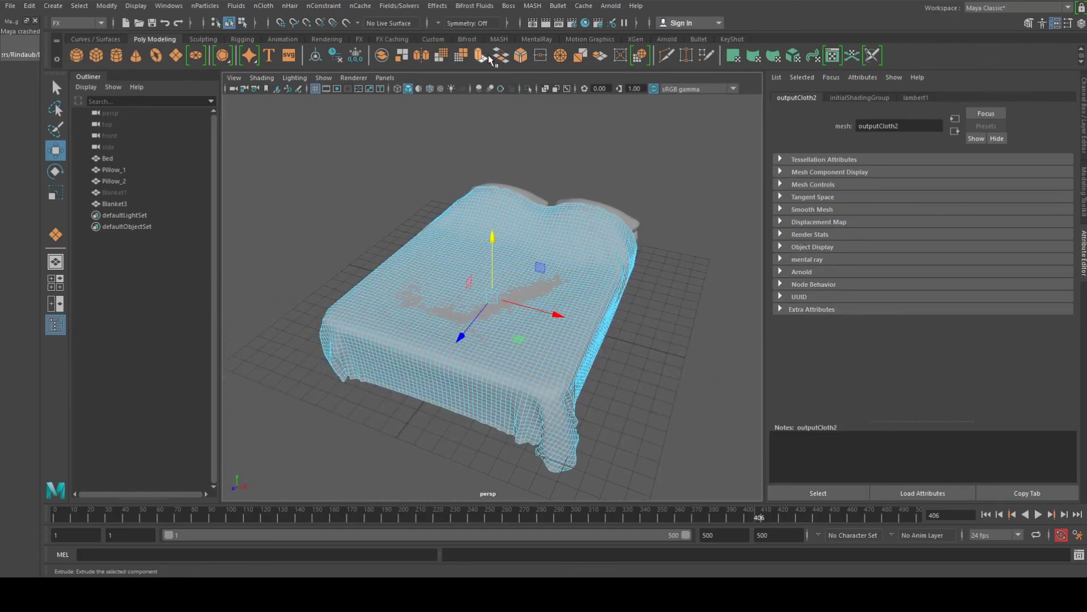
Extrude Blanket3's selected border faces by about 0.229 in local Z to raise a hem, and return the blanket to object mode.
key("ctrl+e")
mouse_move(308, 416)
left_mouse_down("alt")
mouse_move(304, 383)
mouse_move(311, 400)
left_mouse_up("alt")
left_click_drag(470, 379, 387, 333, "alt")
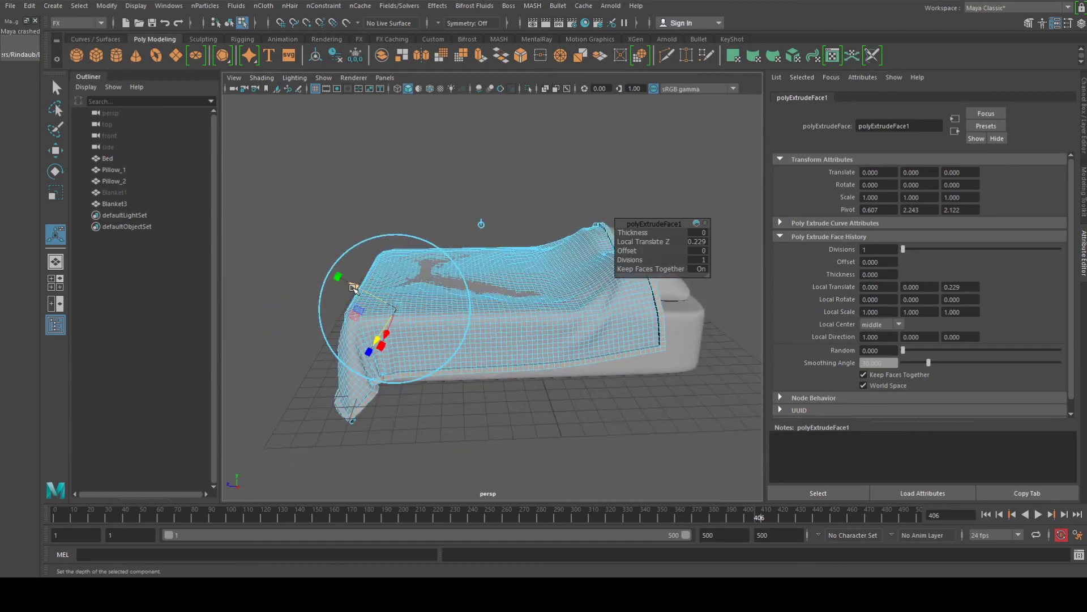
left_click_drag(354, 290, 362, 353, "alt")
right_click_drag(417, 212, 470, 193)
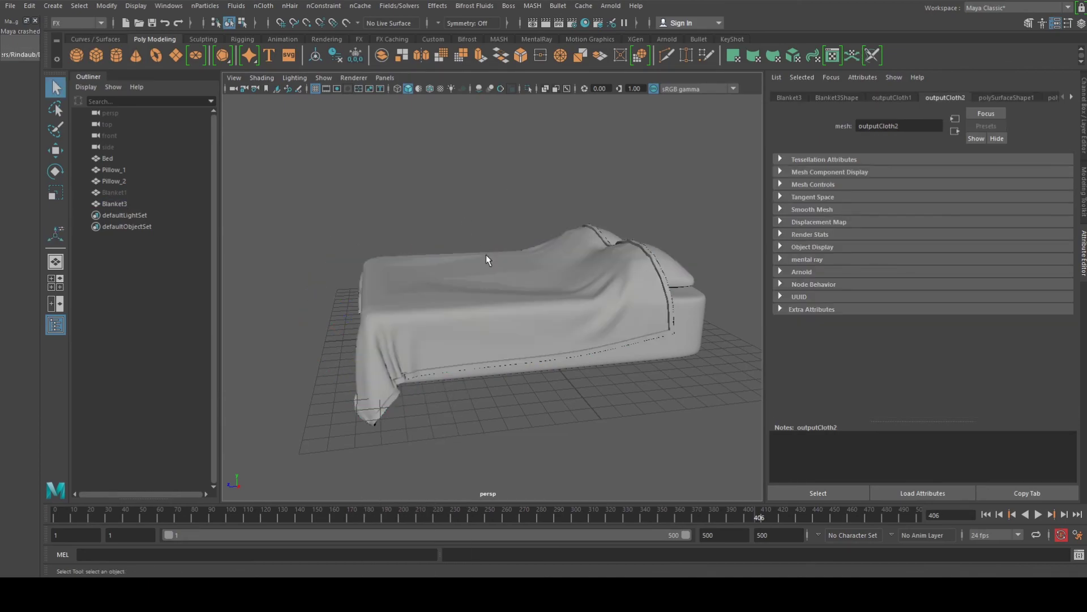
Examine Blanket3's extruded hem along the sides, foot and hanging corner of the bed, up close and from a distance.
left_click(580, 307)
left_click(617, 197)
left_click_drag(618, 198, 526, 272, "alt")
scroll(572, 267, "up", 3)
scroll(498, 267, "up", 6)
left_click(558, 291)
scroll(567, 301, "down", 5)
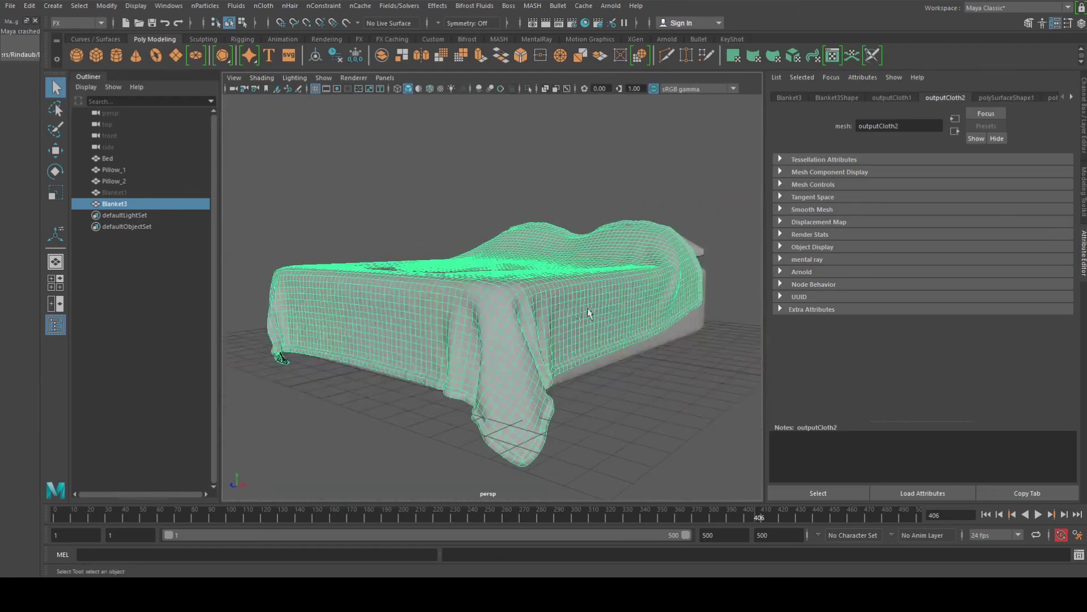
left_click_drag(589, 313, 541, 347, "alt")
left_click(521, 384)
left_click_drag(521, 384, 547, 324, "alt")
scroll(394, 395, "down", 3)
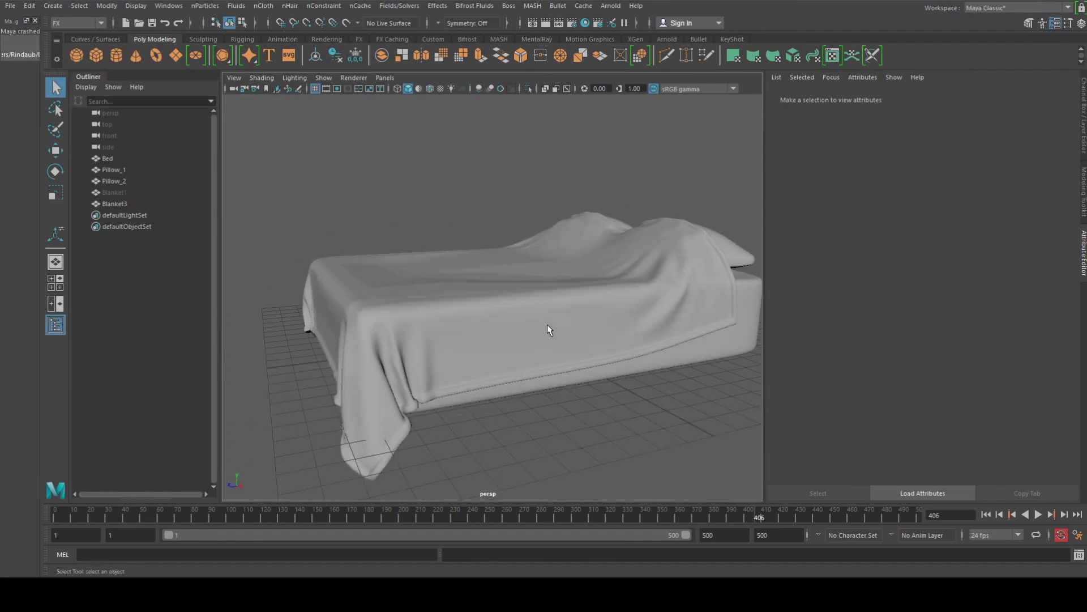
Select Blanket3 and activate the Sculpt tool on it.
left_click(547, 324)
left_click(437, 229)
left_click(431, 267)
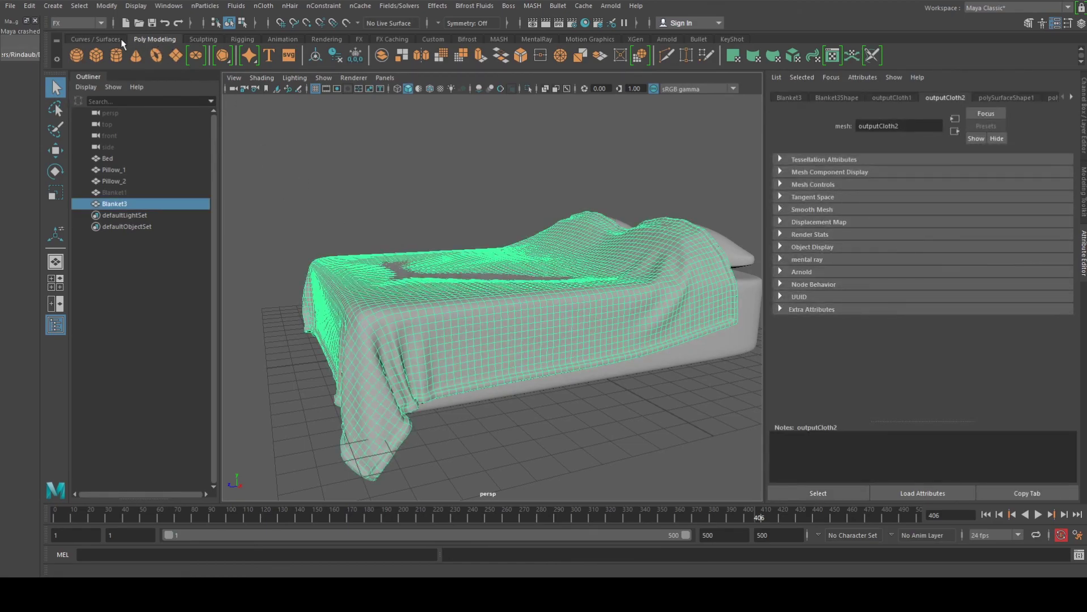
left_click(215, 39)
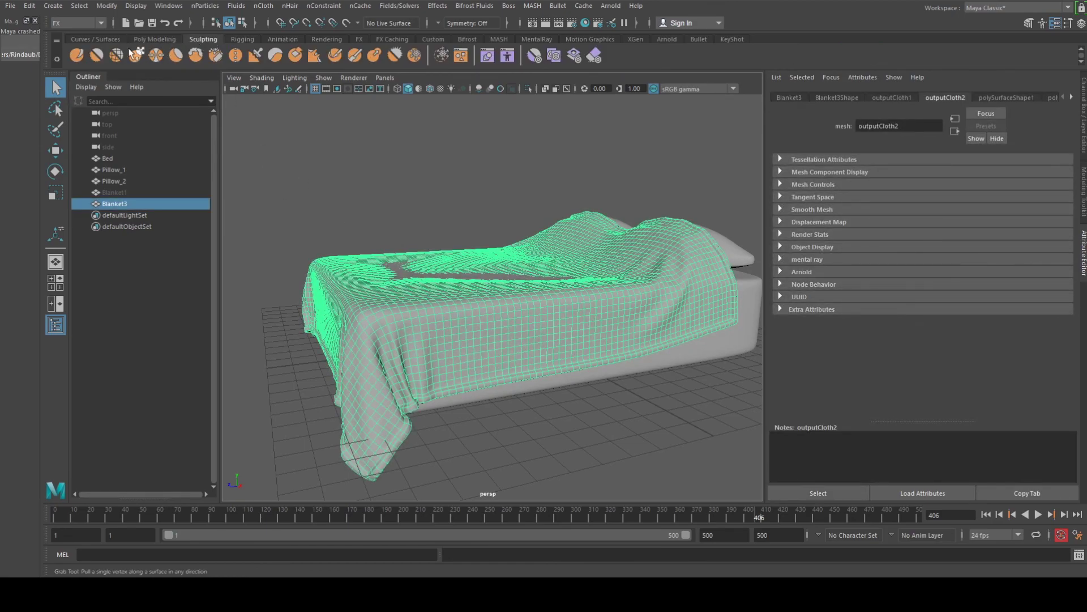
left_click(80, 59)
right_click_drag(611, 235, 577, 251, "alt")
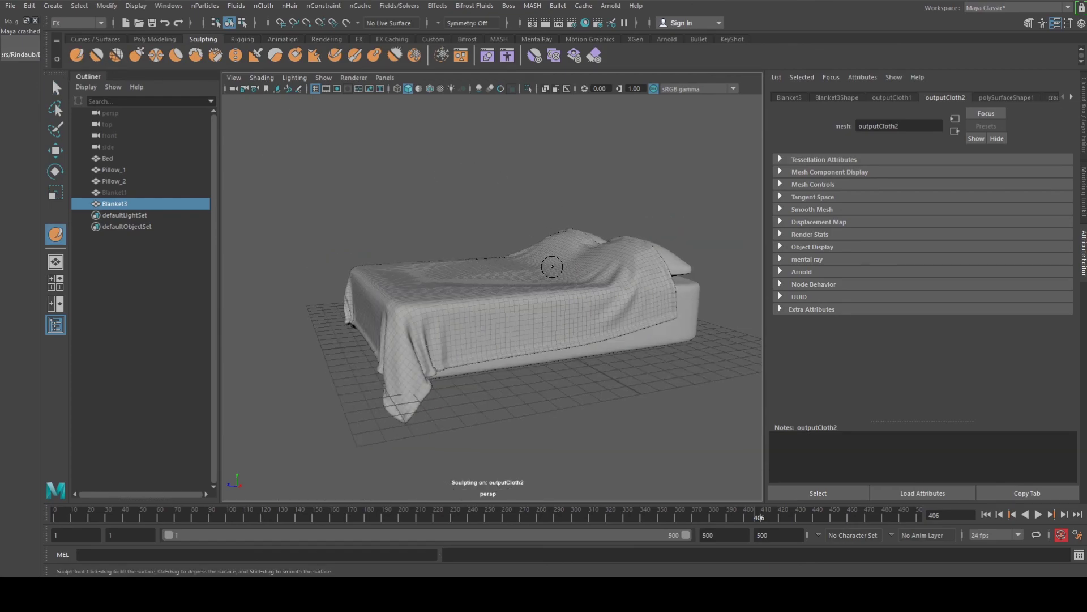
Adjust the Sculpt brush size to about 0.573 for working on the blanket near the pillows.
key("b")
mouse_move(504, 304)
left_mouse_down()
mouse_move(570, 306)
mouse_move(515, 306)
left_mouse_up()
scroll(529, 291, "down", 3)
scroll(539, 294, "up", 10)
middle_click_drag(502, 296, 497, 307, "alt")
scroll(487, 280, "down", 10)
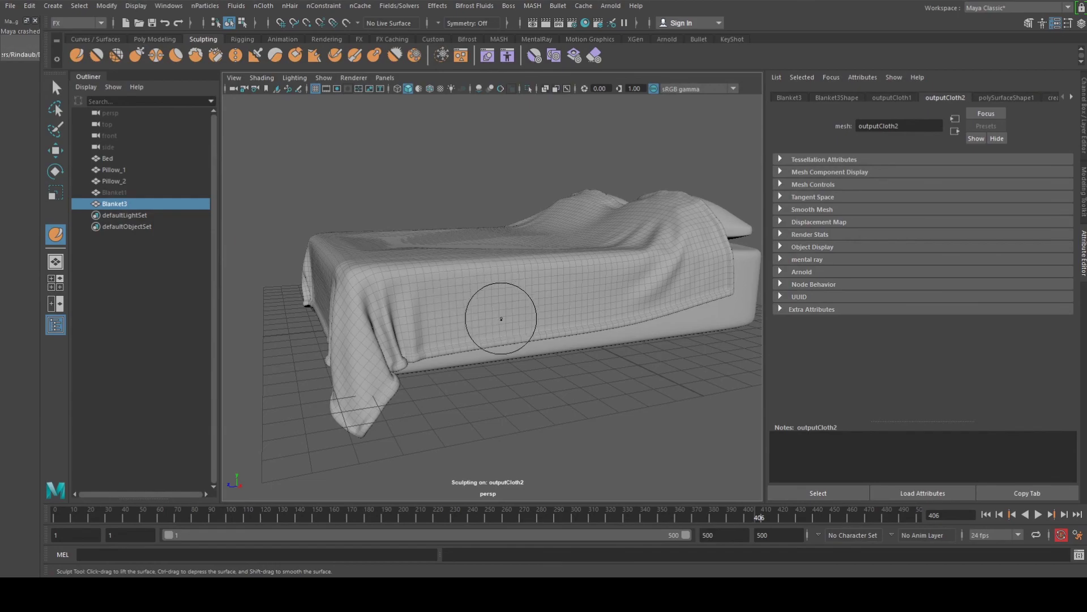
key("b")
left_click_drag(510, 315, 501, 310)
mouse_move(507, 226)
left_mouse_down("alt")
mouse_move(555, 243)
mouse_move(535, 237)
mouse_move(546, 245)
mouse_move(529, 249)
mouse_move(568, 262)
mouse_move(547, 265)
left_mouse_up("alt")
scroll(546, 246, "up", 5)
key("b")
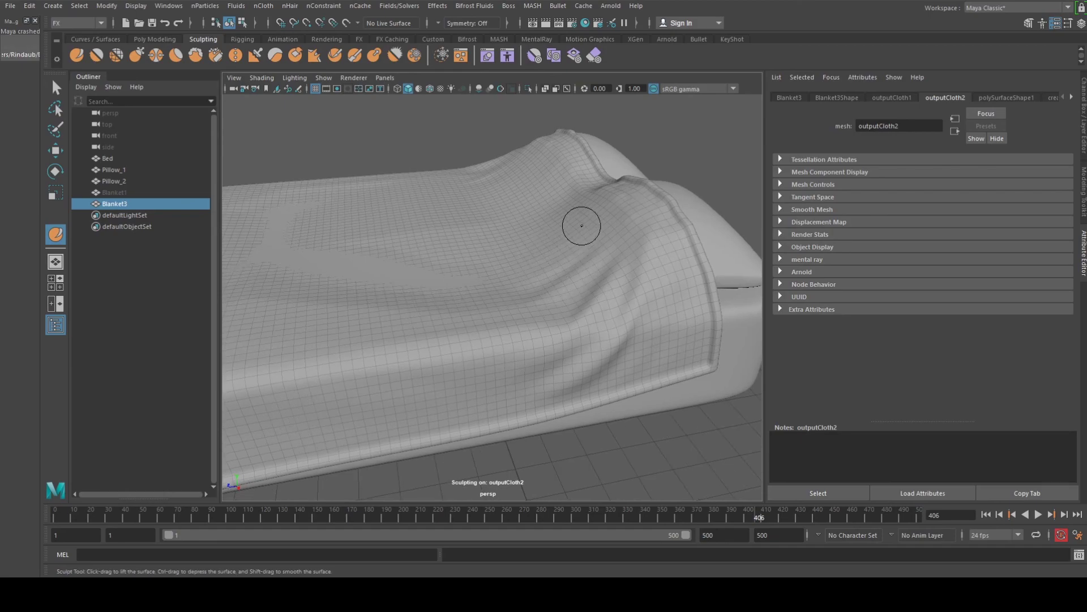
Try sculpting long folds from the nearer pillow across the blanket's top, undoing the strokes.
mouse_move(580, 230)
left_mouse_down()
mouse_move(504, 255)
mouse_move(565, 269)
left_mouse_up()
key("ctrl+z")
left_click_drag(595, 227, 549, 249)
key("ctrl+z")
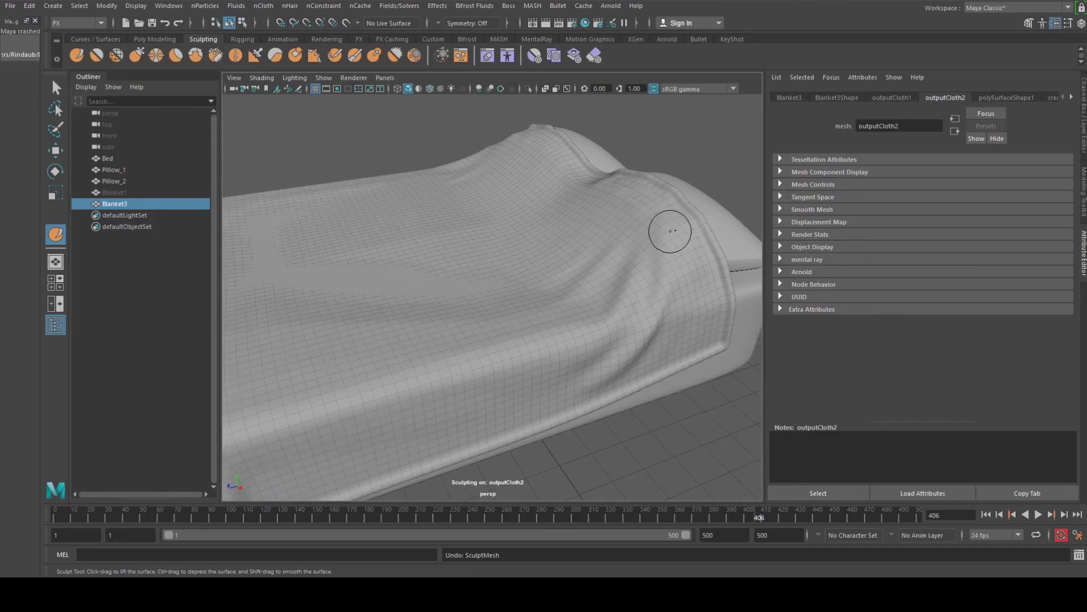
left_click_drag(584, 222, 404, 258)
key("ctrl+z")
left_click_drag(540, 210, 388, 244)
mouse_move(300, 306)
left_mouse_down()
mouse_move(404, 314)
mouse_move(669, 251)
mouse_move(615, 264)
left_mouse_up()
key("ctrl+z")
key("ctrl+z")
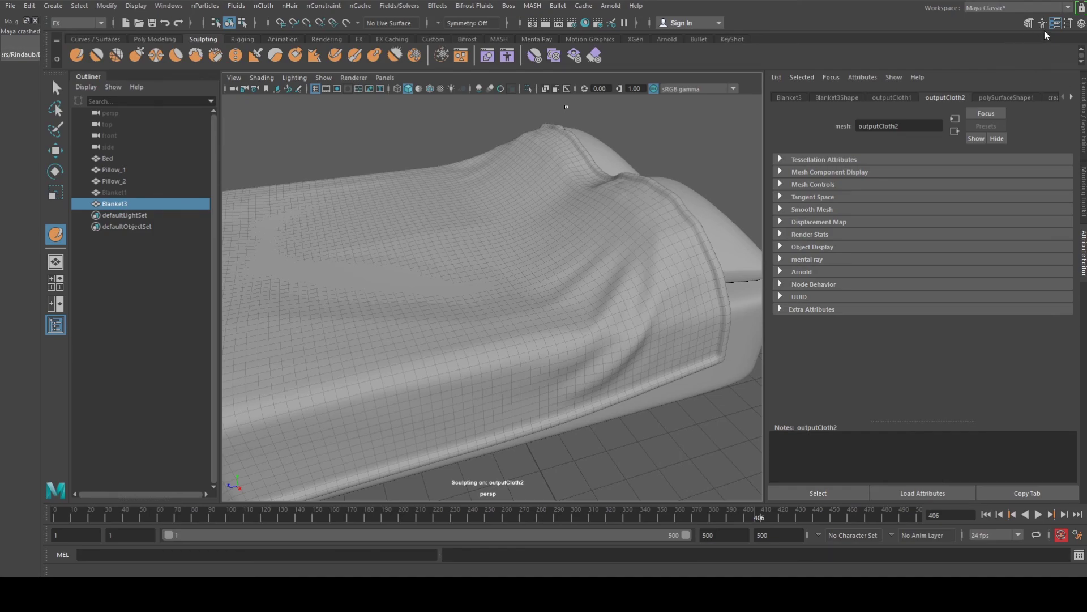
Open the Sculpt tool's settings and set the brush strength to 0.2.
left_click(1081, 24)
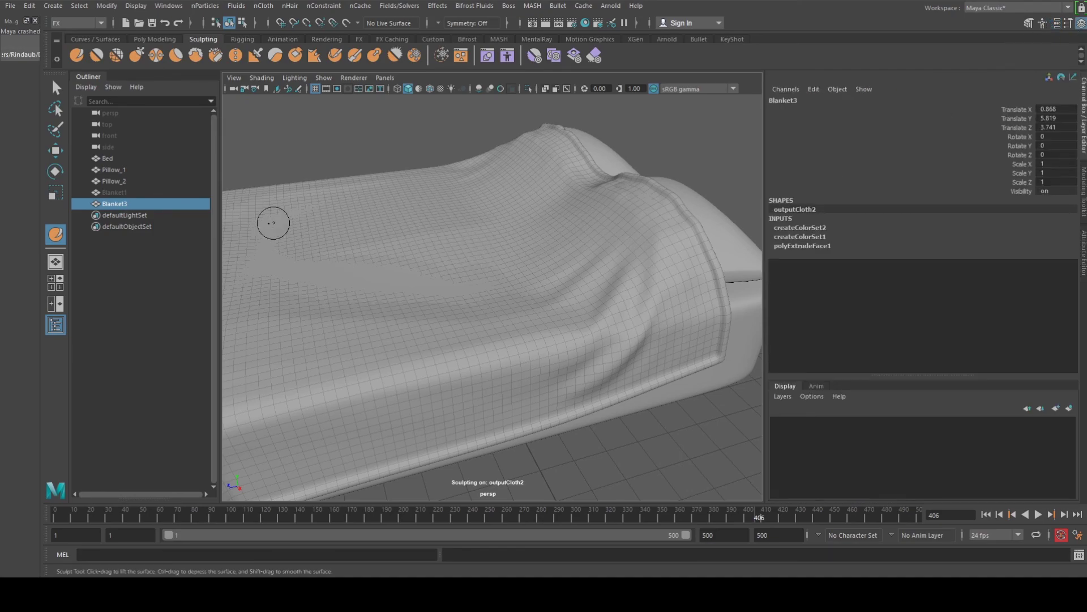
left_click(1056, 23)
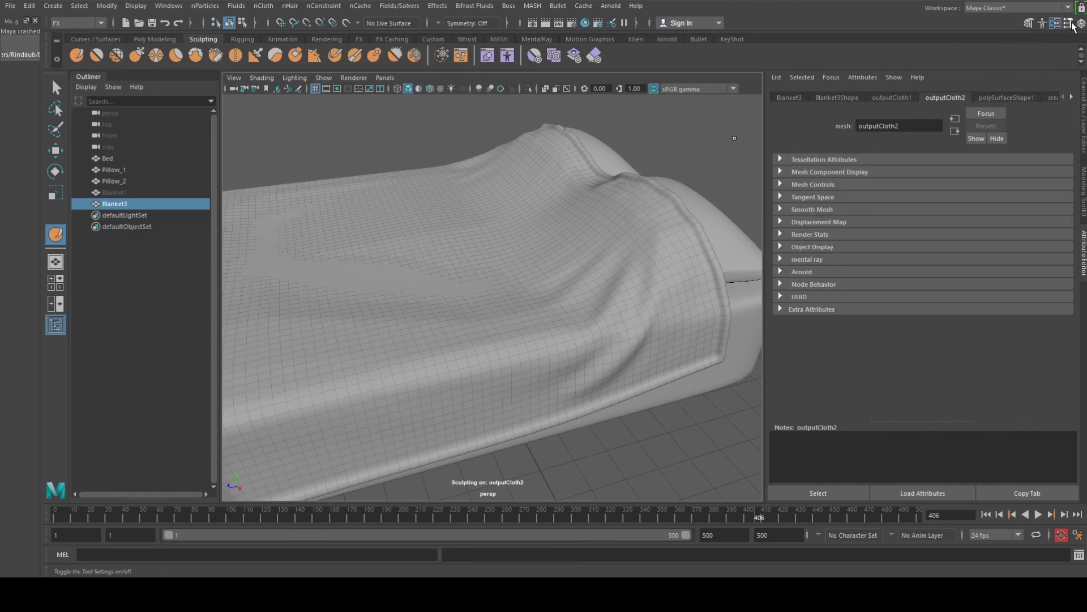
left_click_drag(0, 317, 788, 38)
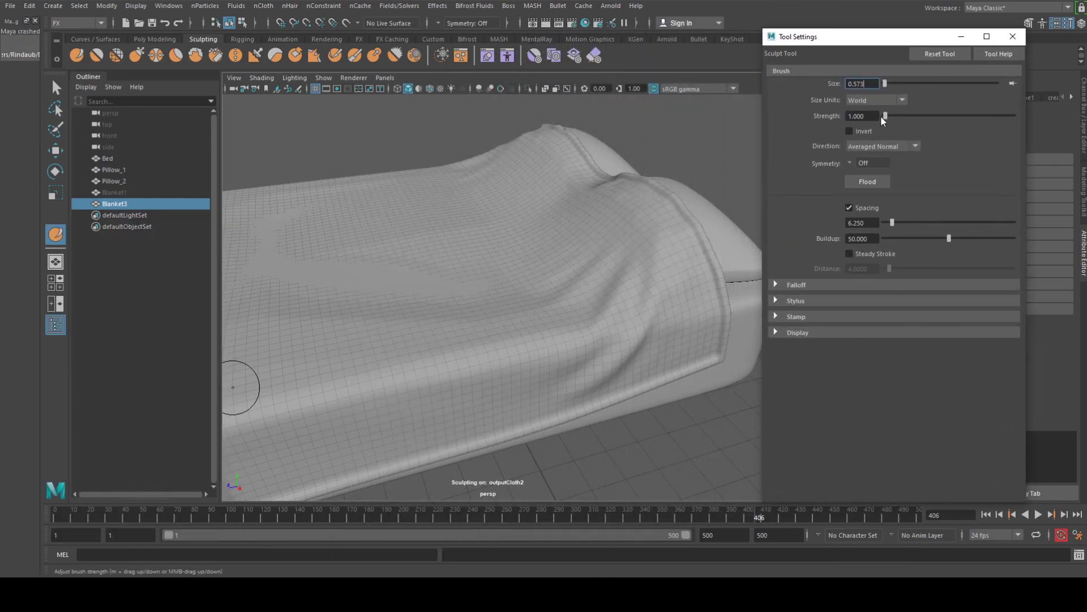
left_click(862, 116)
key("BackSpace")
type(".2")
key("Return")
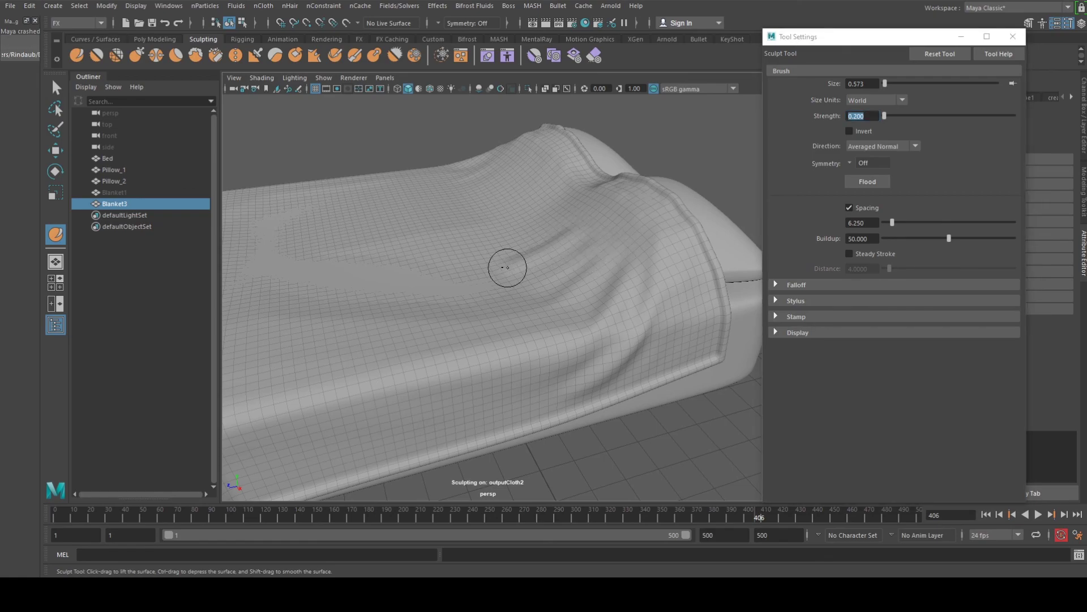
Sculpt several small folds into Blanket3 where it slopes down from the nearer pillow.
left_click_drag(545, 227, 546, 250, "alt")
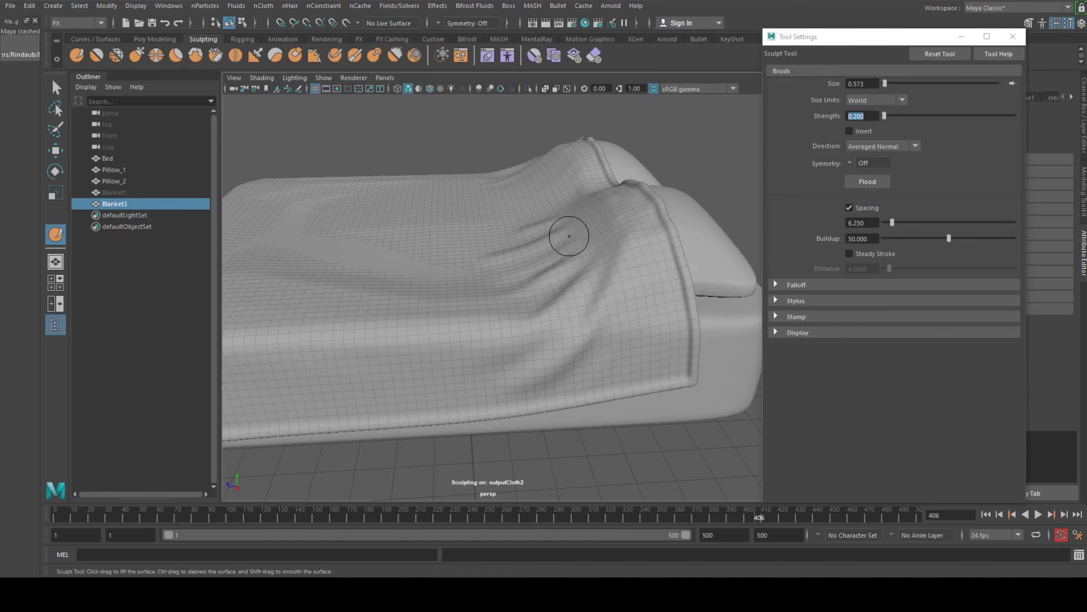
left_click_drag(568, 260, 562, 258, "alt")
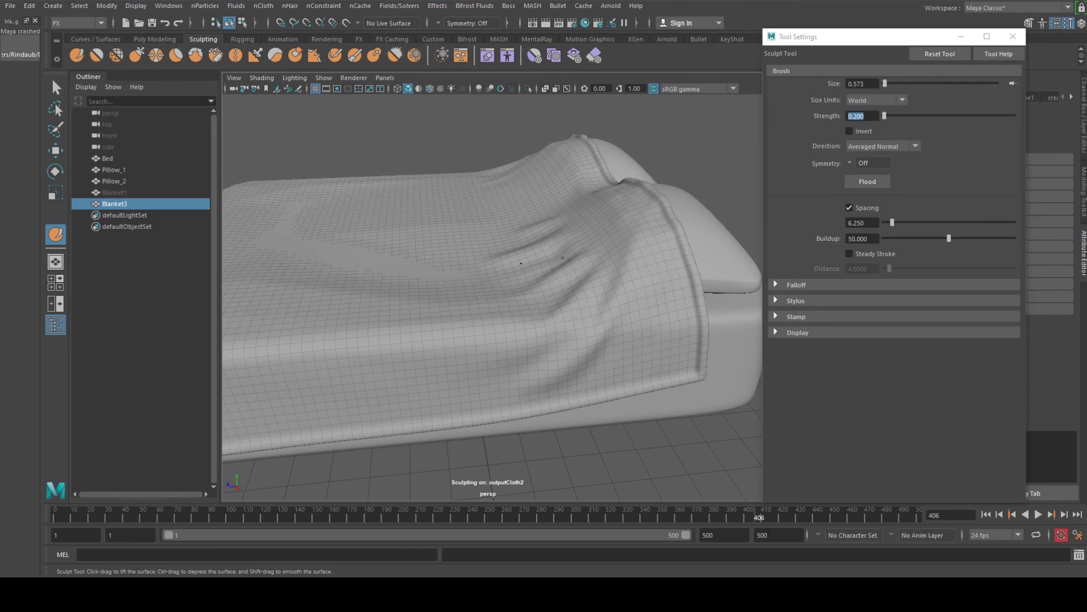
mouse_move(436, 340)
left_mouse_down("alt")
mouse_move(439, 328)
mouse_move(447, 340)
mouse_move(323, 253)
mouse_move(376, 253)
mouse_move(316, 228)
left_mouse_up("alt")
Enlarge the Sculpt brush to about 1.423 and raise broad wrinkles across the blanket's flat top.
key("b")
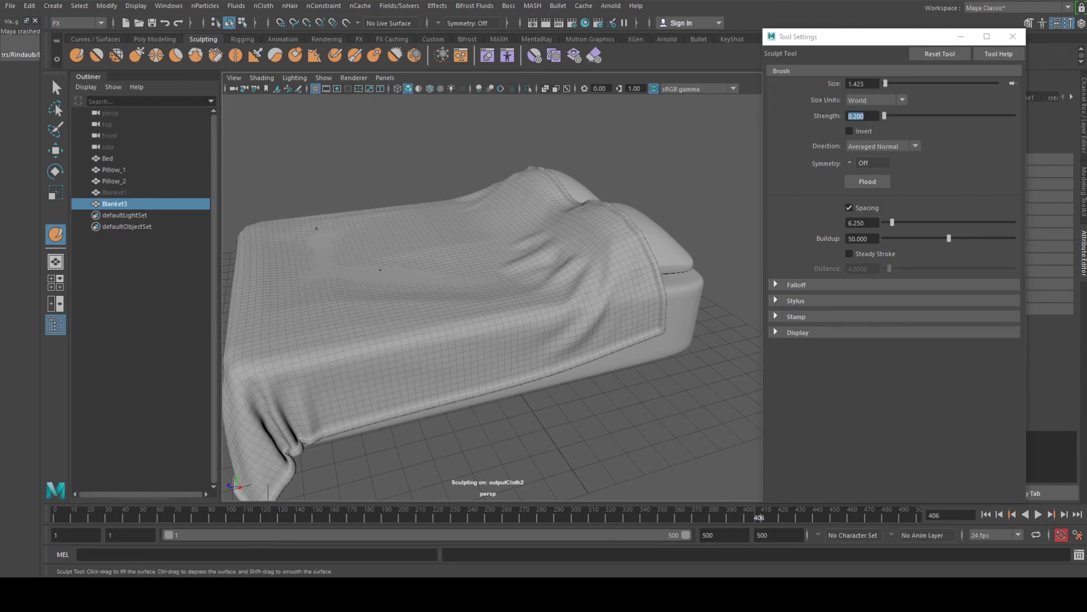
left_click_drag(394, 276, 482, 302)
mouse_move(332, 245)
left_mouse_down()
mouse_move(362, 268)
mouse_move(475, 298)
mouse_move(386, 280)
mouse_move(306, 283)
mouse_move(227, 255)
left_mouse_up()
left_click_drag(363, 303, 363, 302)
left_click_drag(227, 255, 229, 257)
mouse_move(293, 294)
left_mouse_down()
mouse_move(435, 334)
mouse_move(339, 340)
mouse_move(376, 315)
left_mouse_up()
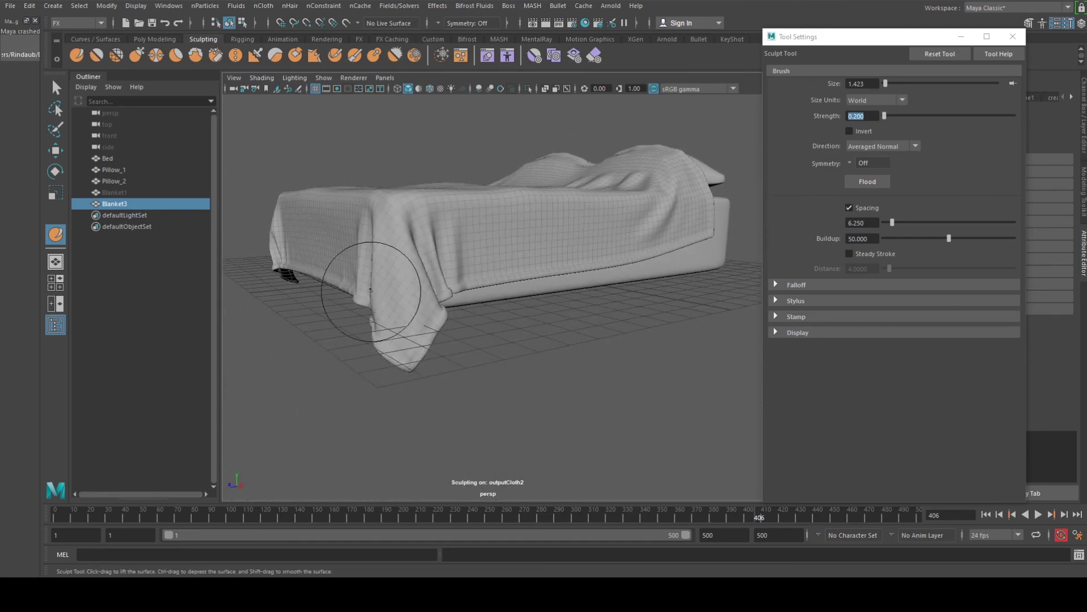
Reduce the Sculpt brush to about 0.532 and sculpt folds into the blanket's hanging corners at the foot of the bed.
mouse_move(371, 255)
left_mouse_down()
mouse_move(428, 291)
mouse_move(388, 272)
left_mouse_up()
key("b")
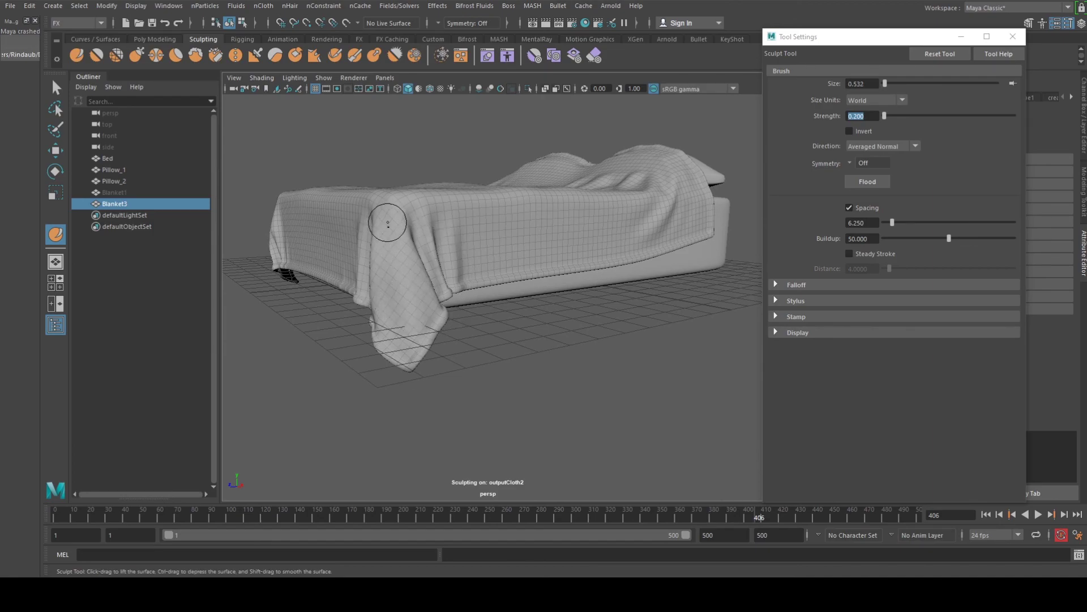
left_click_drag(409, 324, 363, 368, "alt")
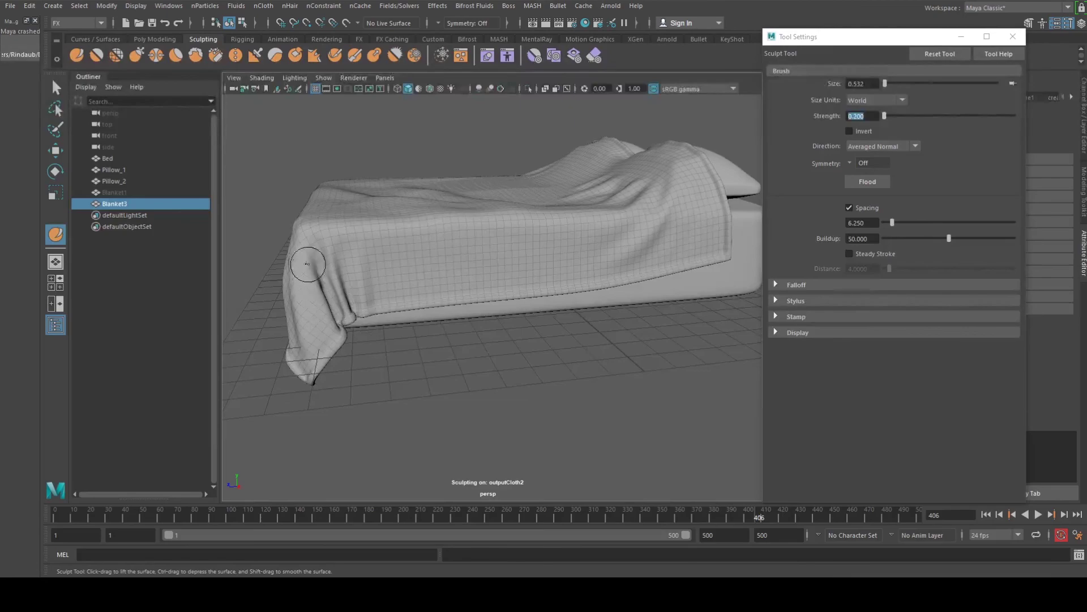
mouse_move(357, 280)
left_mouse_down("alt")
mouse_move(396, 287)
mouse_move(372, 317)
mouse_move(626, 287)
left_mouse_up("alt")
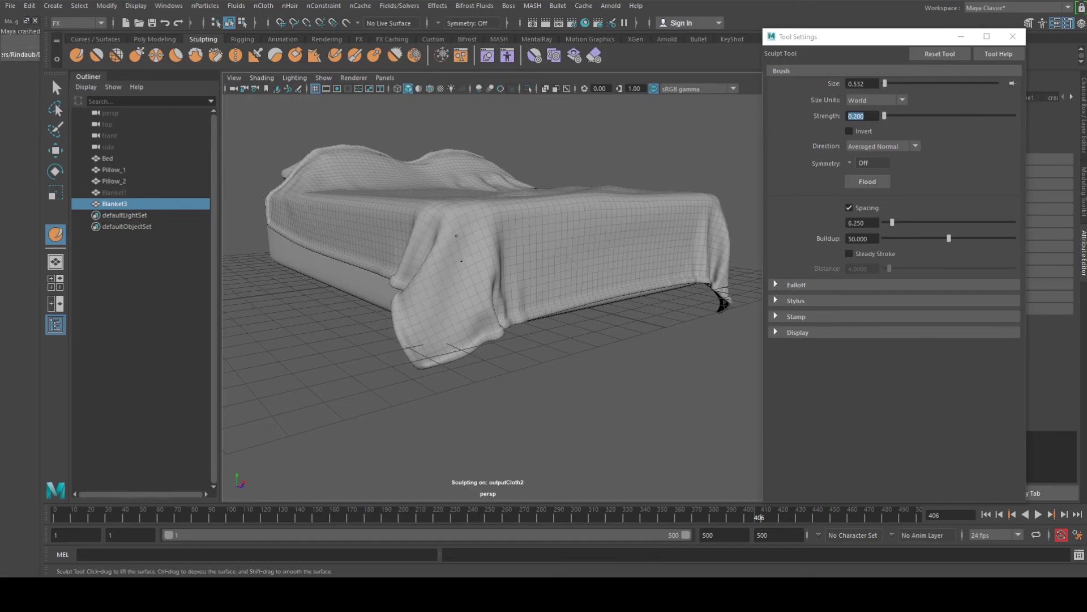
mouse_move(458, 310)
left_mouse_down("alt")
mouse_move(318, 306)
mouse_move(442, 296)
left_mouse_up("alt")
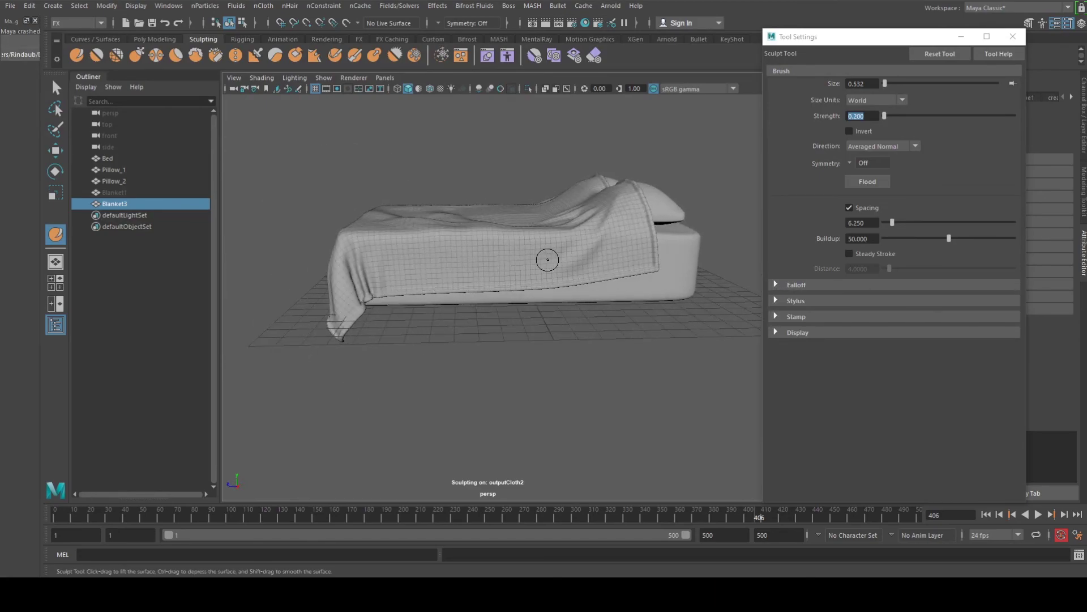
Sculpt additional folds along the blanket's side drape below the nearer pillow.
left_click_drag(596, 252, 607, 211, "alt")
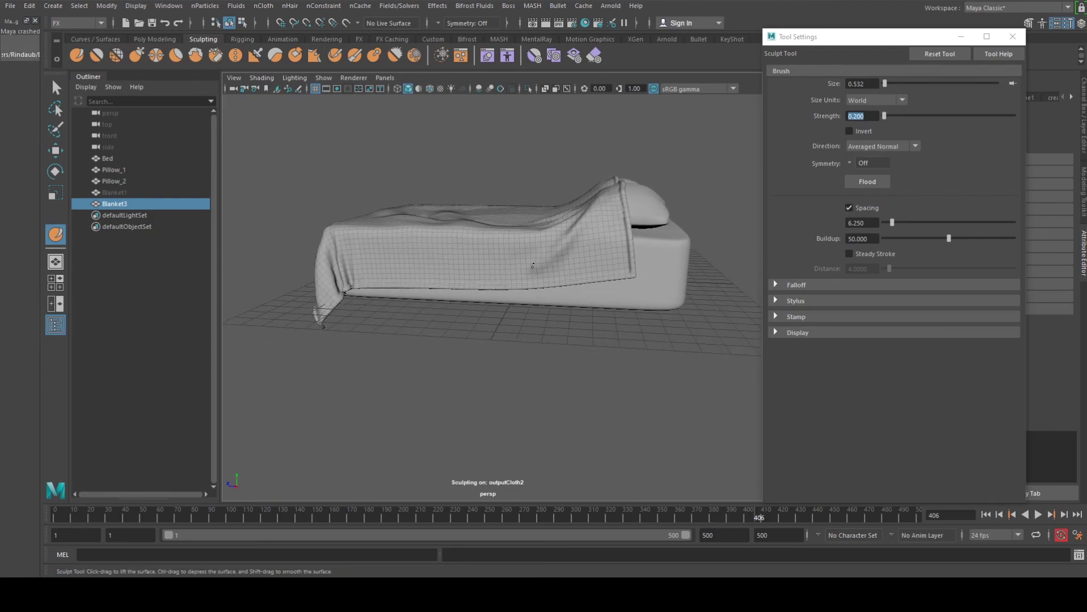
scroll(531, 264, "up", 5)
left_click_drag(534, 256, 557, 289, "alt")
scroll(557, 288, "down", 4)
left_click_drag(494, 279, 519, 284, "alt")
Leave the Sculpt tool for the Select tool, return to object mode and deselect Blanket3.
left_click(56, 87)
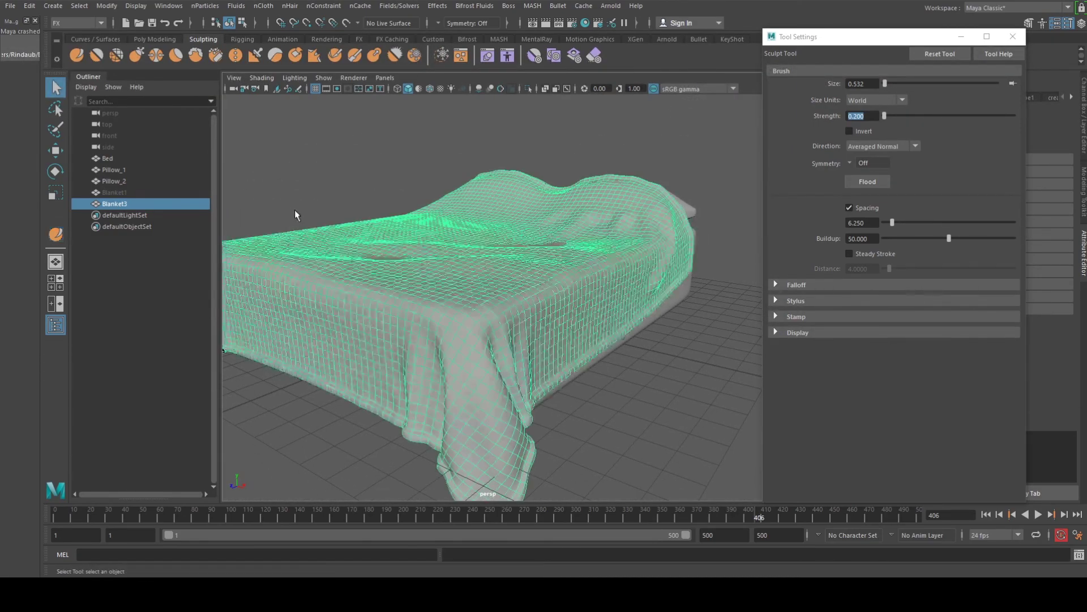
left_click_drag(570, 211, 504, 215, "alt")
right_click_drag(504, 214, 528, 191)
scroll(544, 191, "down", 4)
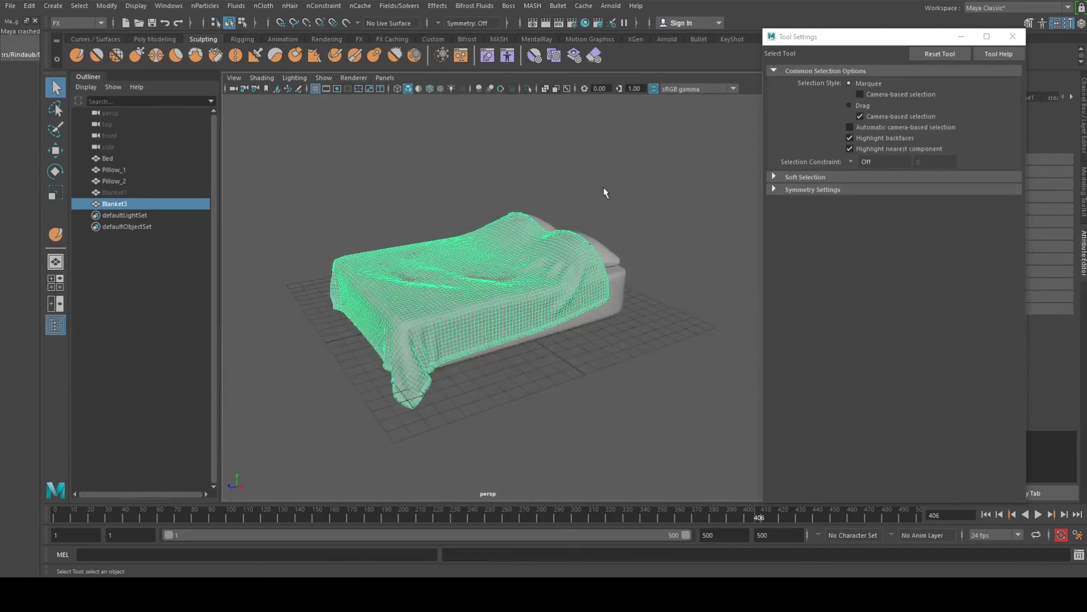
left_click(603, 187)
Examine the finished bed from the side, pillow end and foot, including the sculpted folds and hem up close.
left_click_drag(532, 234, 466, 229, "alt")
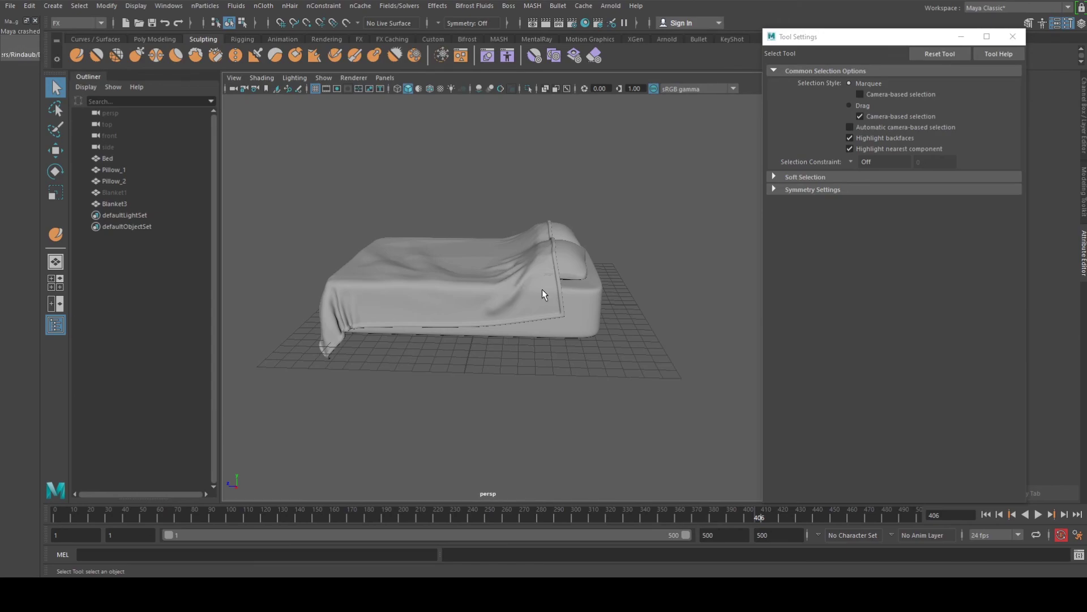
left_click_drag(481, 359, 428, 375, "alt")
left_click_drag(521, 314, 475, 320, "alt")
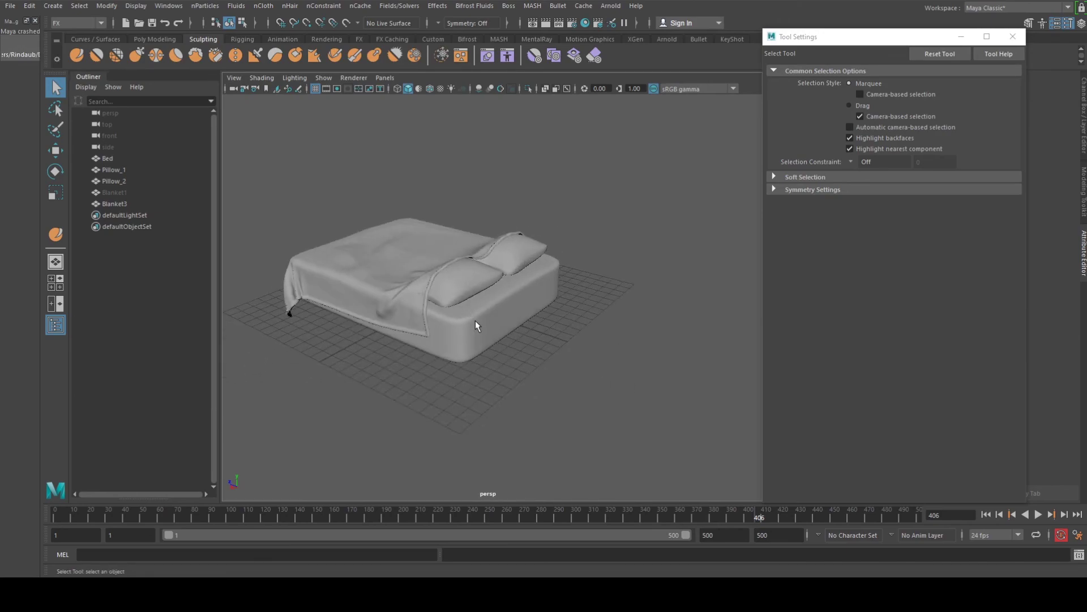
left_click_drag(529, 277, 568, 279, "alt")
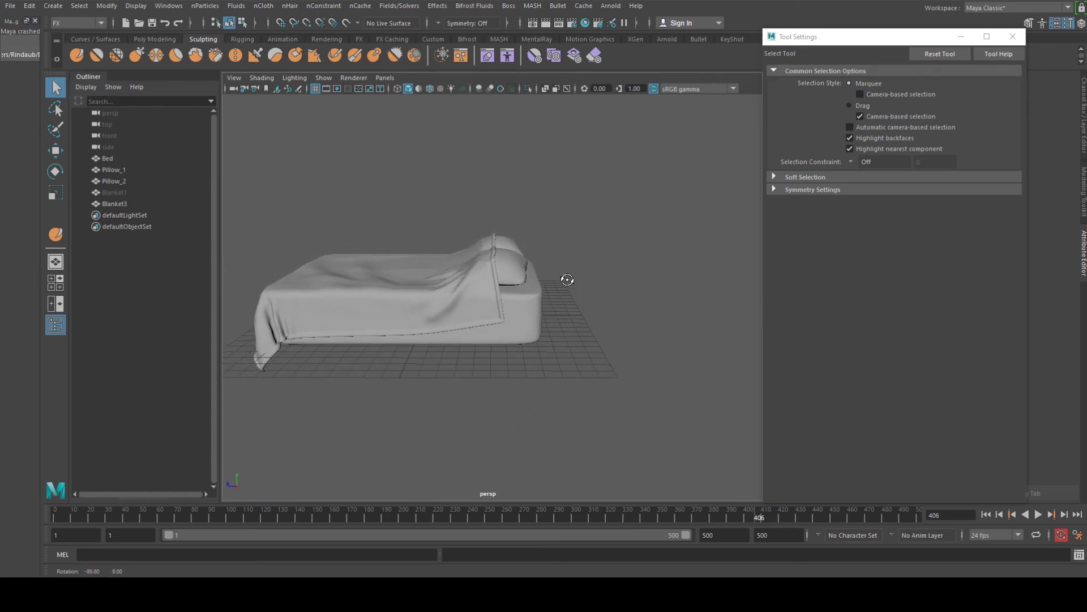
left_click_drag(349, 309, 413, 309, "alt")
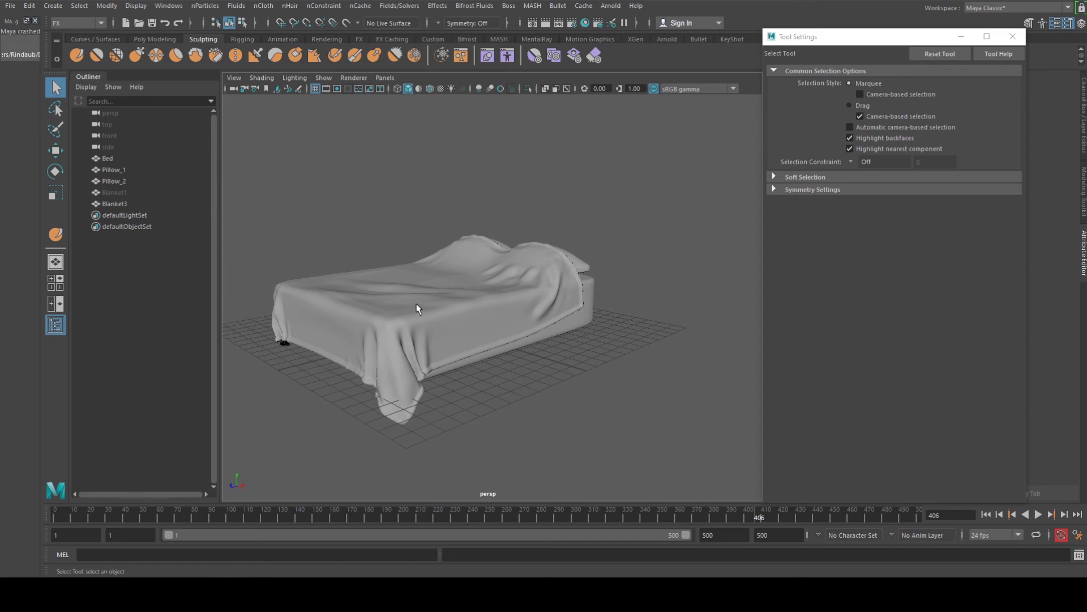
left_click_drag(433, 311, 414, 324, "alt")
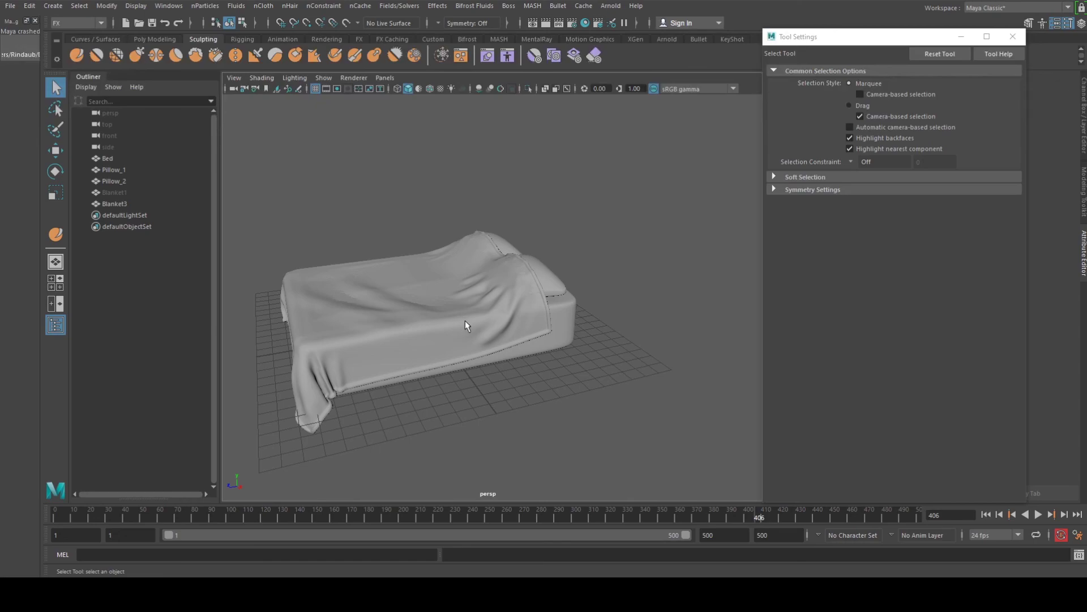
left_click_drag(486, 302, 456, 302, "alt")
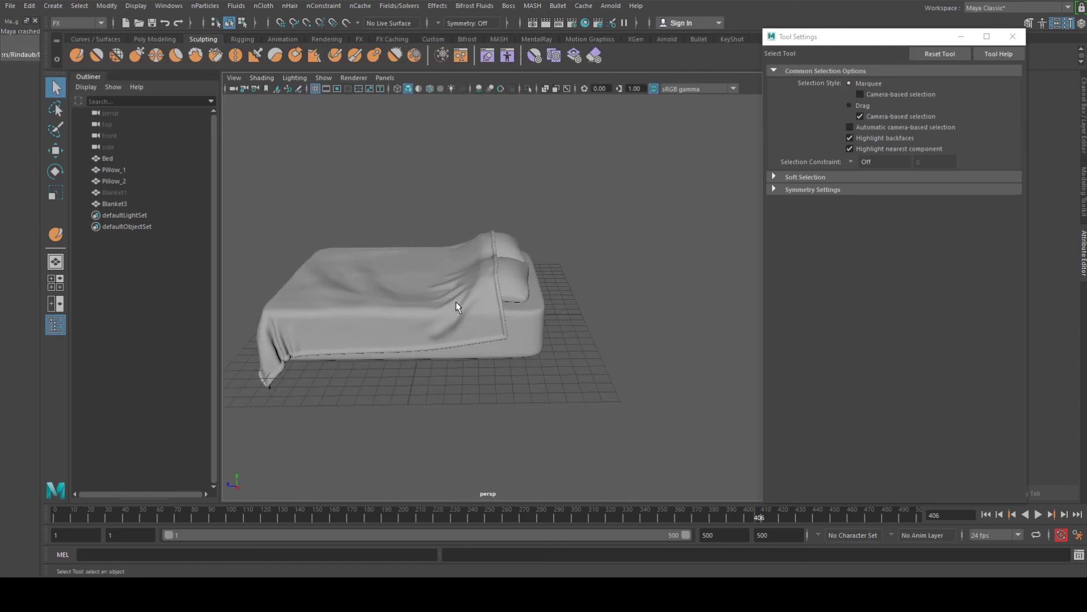
scroll(480, 290, "up", 5)
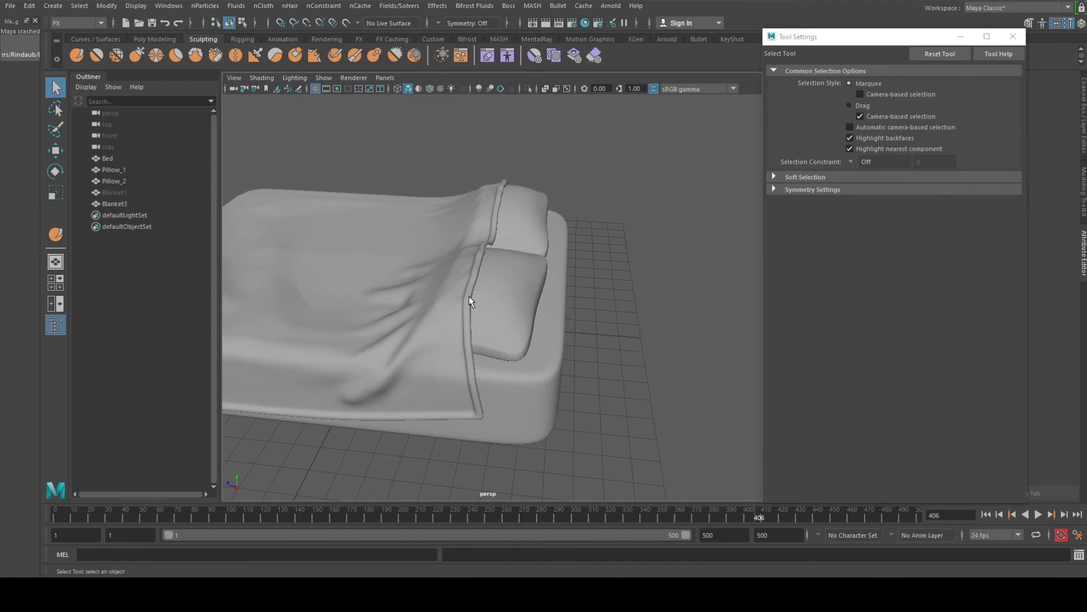
scroll(469, 295, "down", 2)
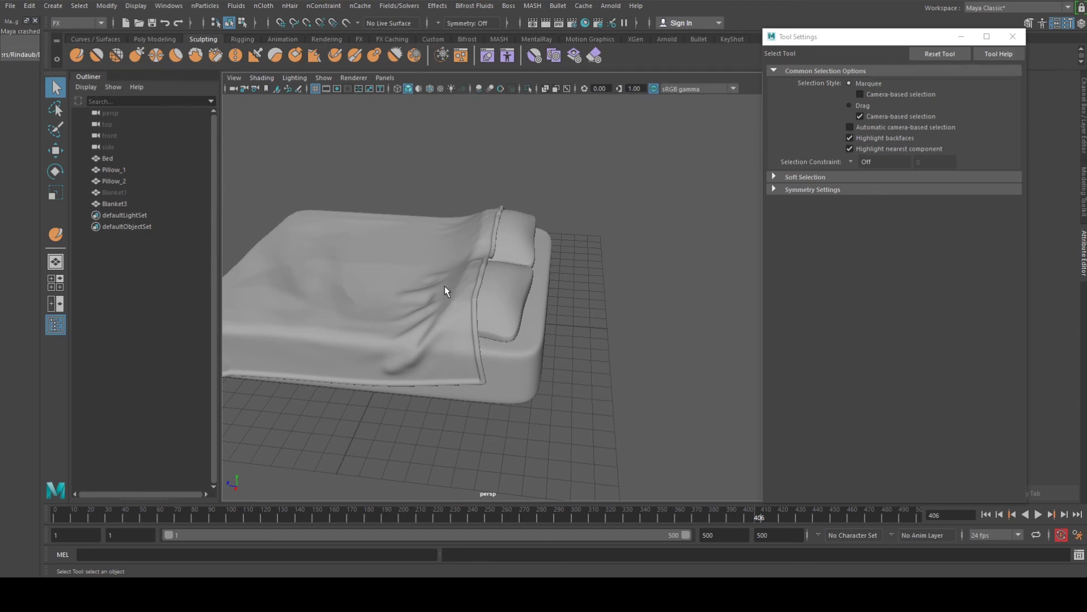
scroll(435, 297, "down", 5)
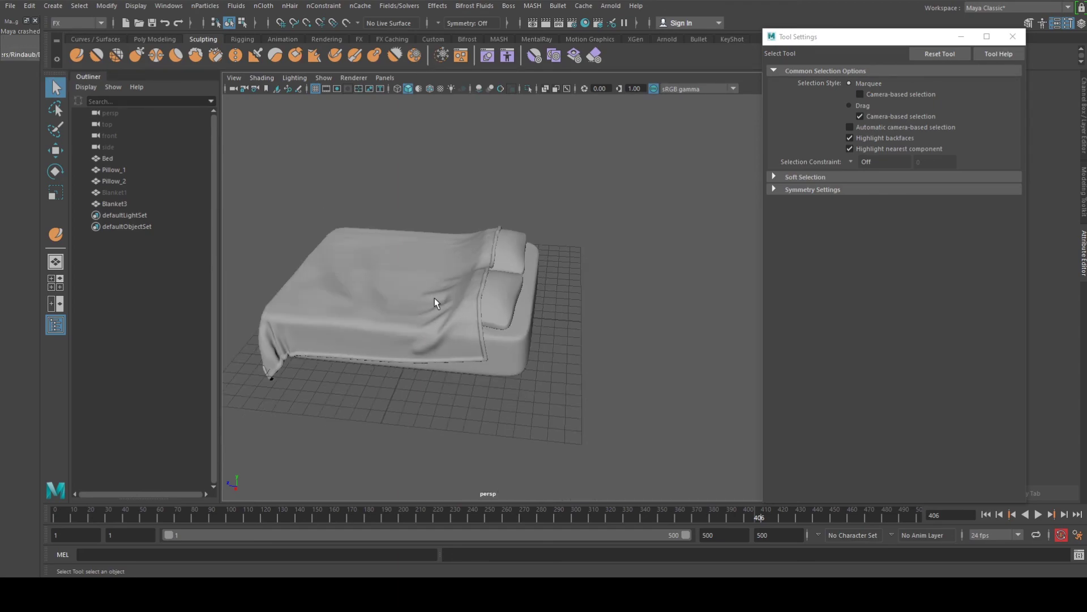
left_click_drag(434, 309, 457, 328, "alt")
scroll(407, 321, "up", 4)
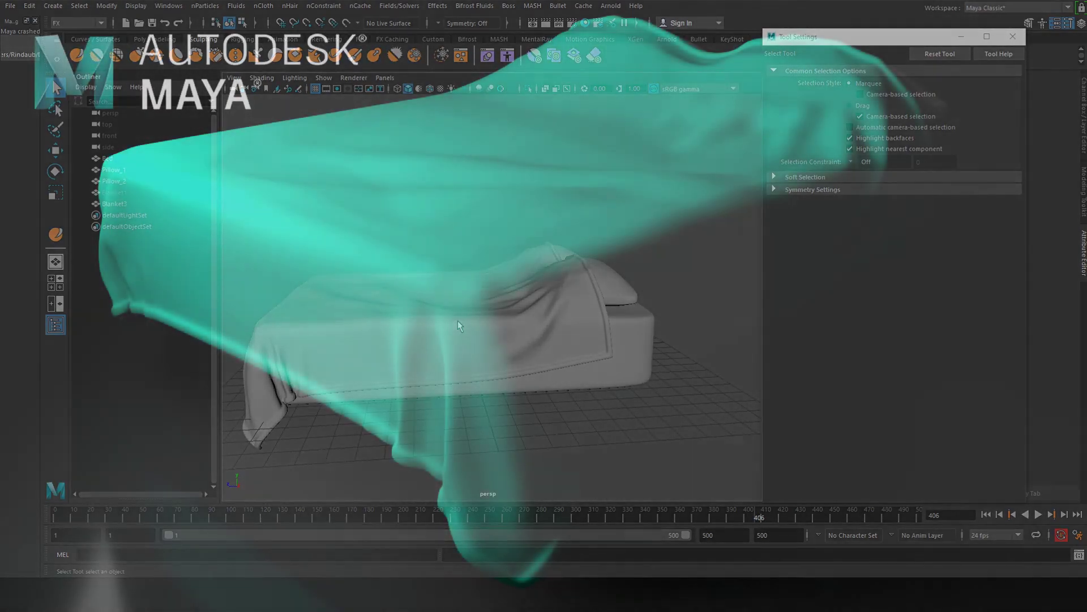